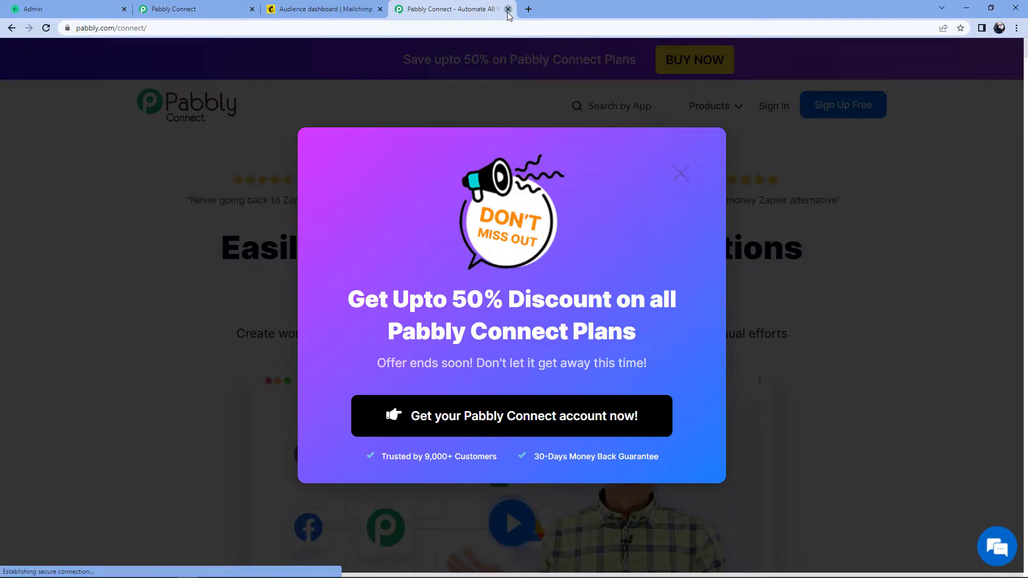
Create a new Pabbly Connect workflow named 'Teachable to Mailchimp'
left_click(869, 153)
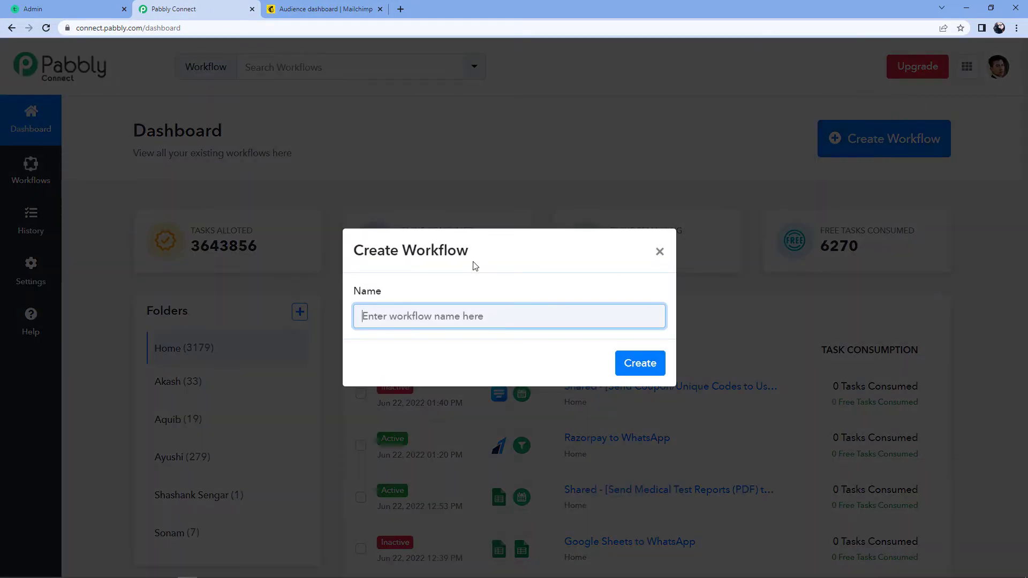
type("Teachable to Mail")
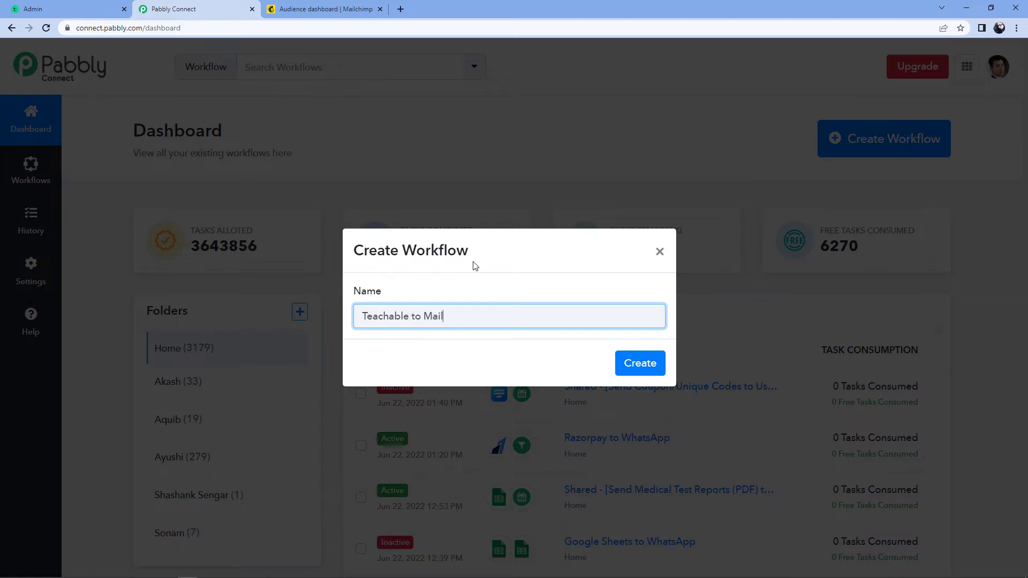
type("chimp")
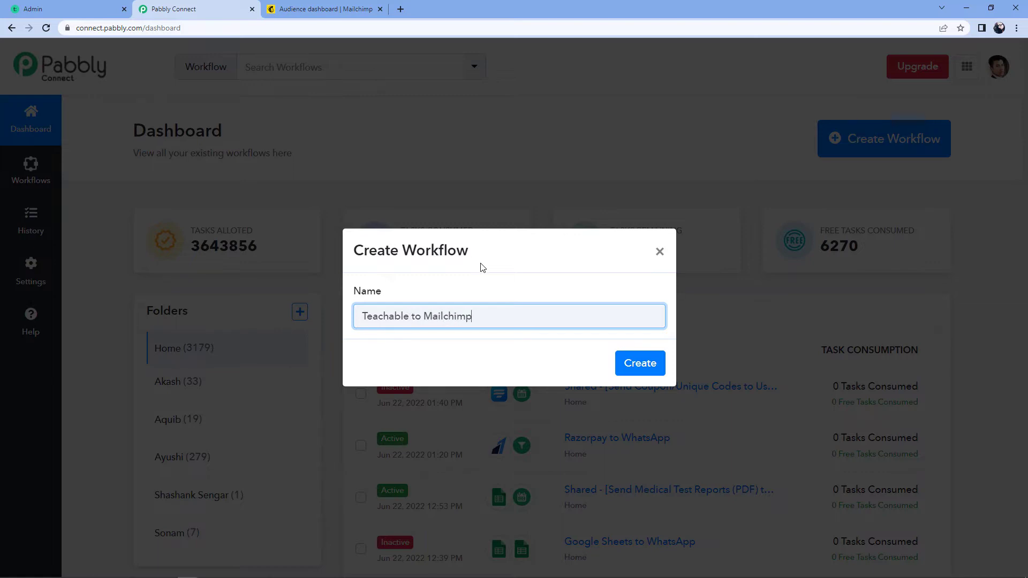
left_click(640, 363)
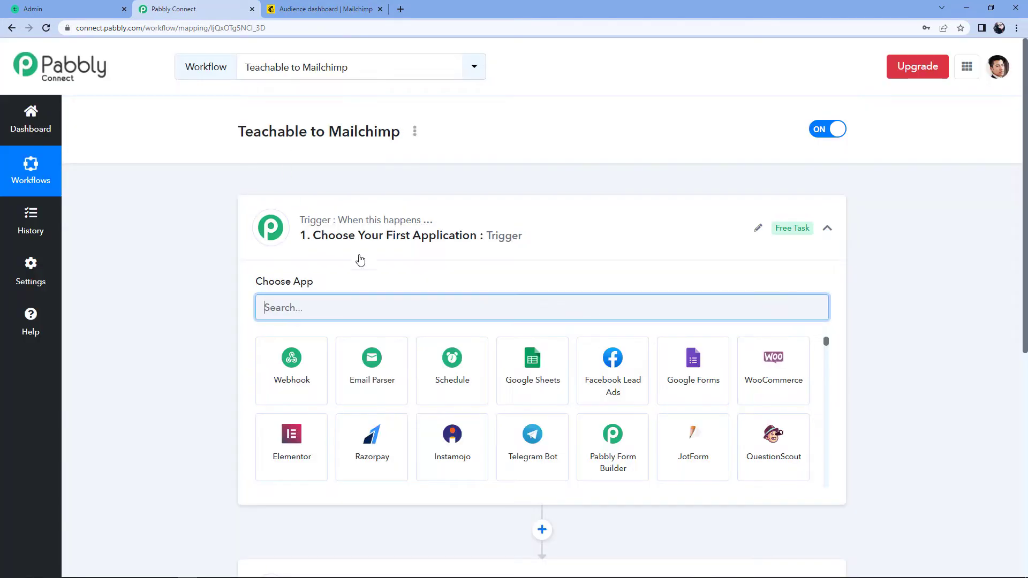
left_click(461, 213)
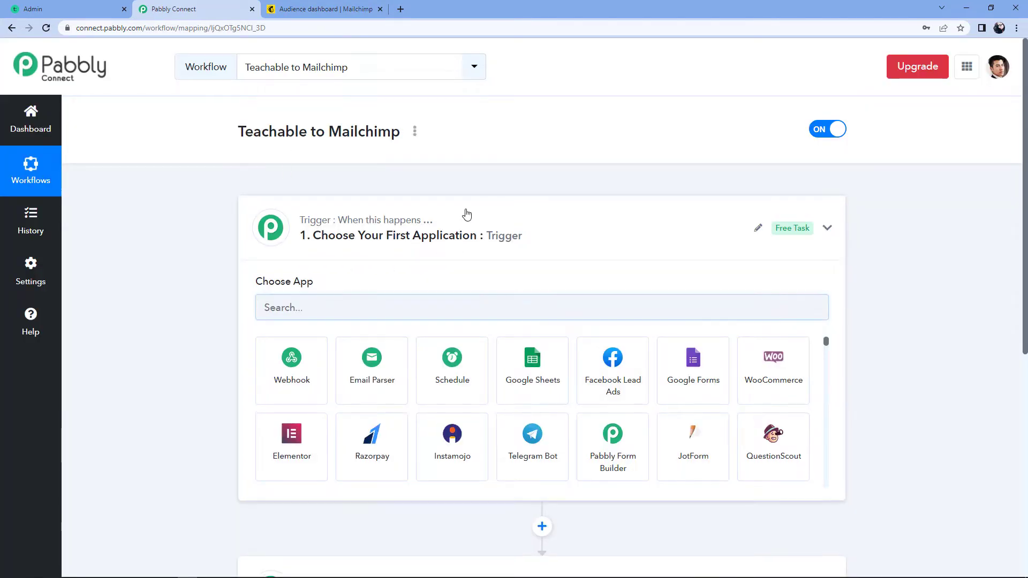
scroll(177, 166, "down", 2)
scroll(177, 166, "up", 2)
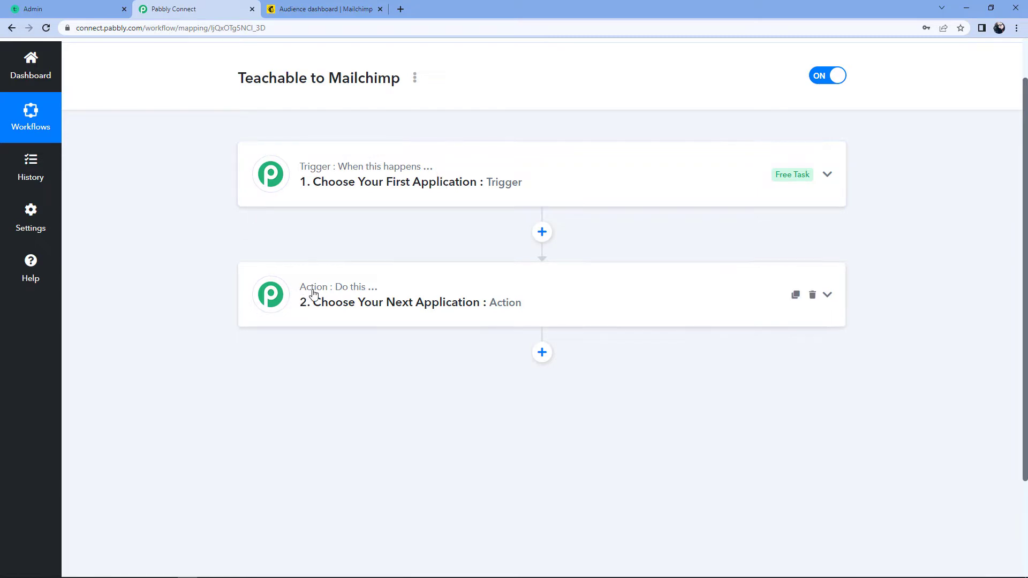
left_click(473, 172)
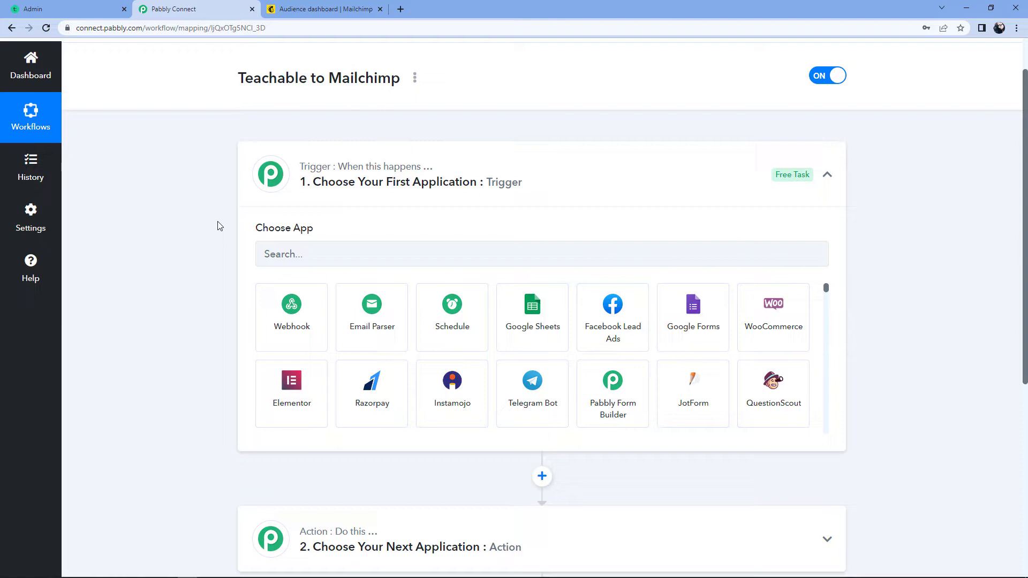
Set the trigger to Teachable with the New Enrollment trigger event
left_click(279, 254)
type("Teach")
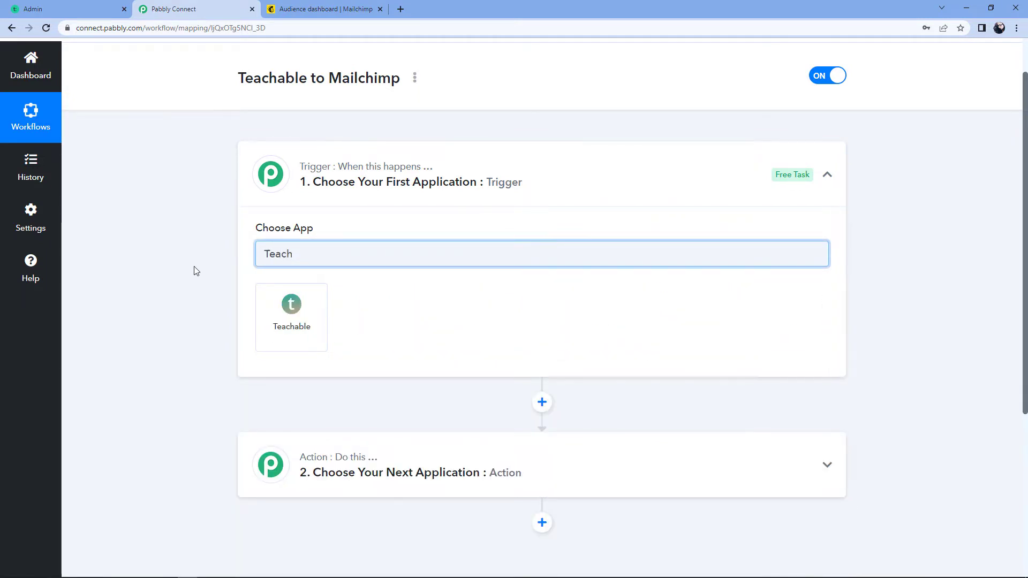
left_click(290, 324)
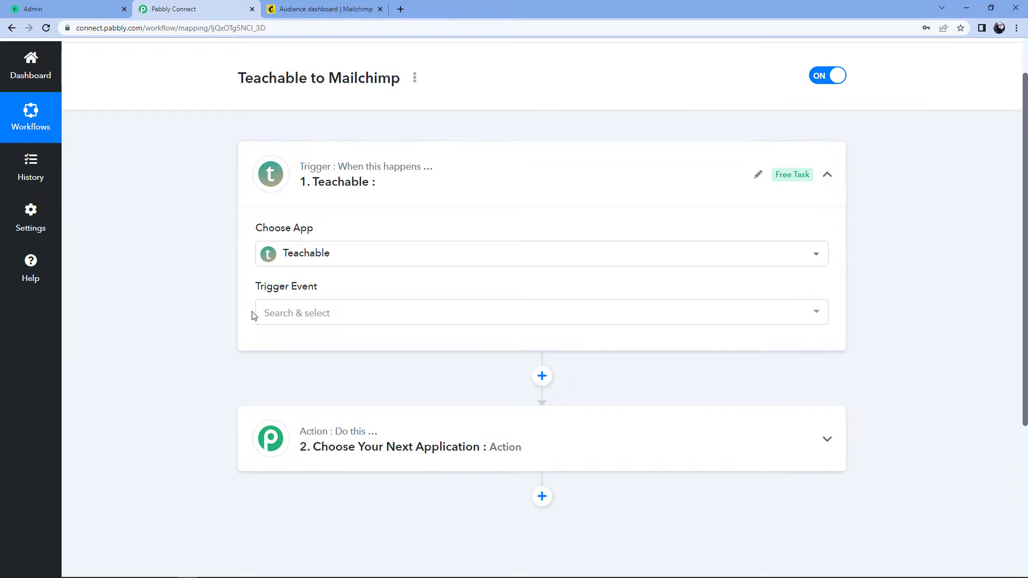
left_click(329, 319)
scroll(195, 314, "down", 3)
left_click(336, 230)
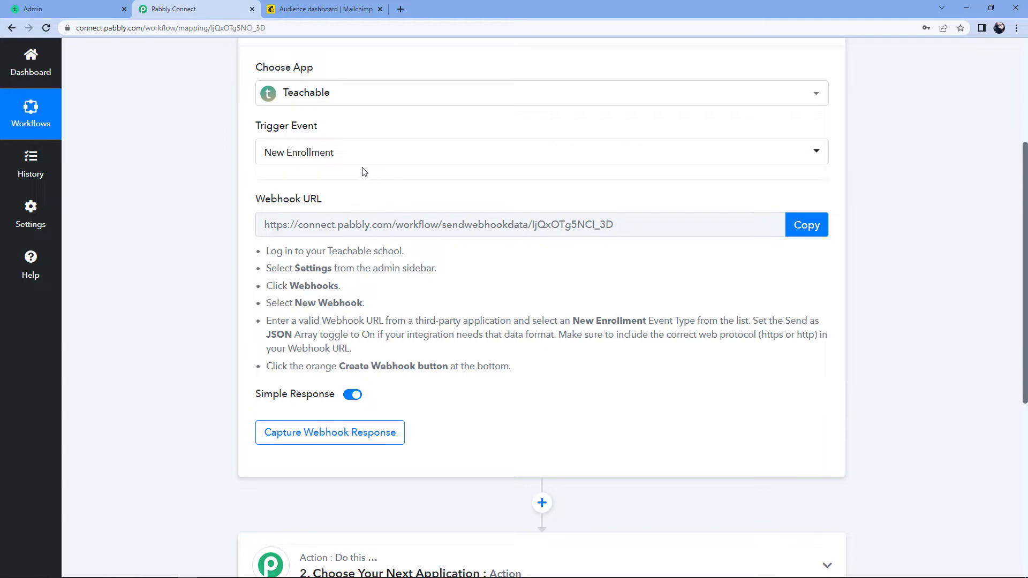
Copy the Teachable webhook URL to start listening, then go to the Teachable school admin
left_click(806, 230)
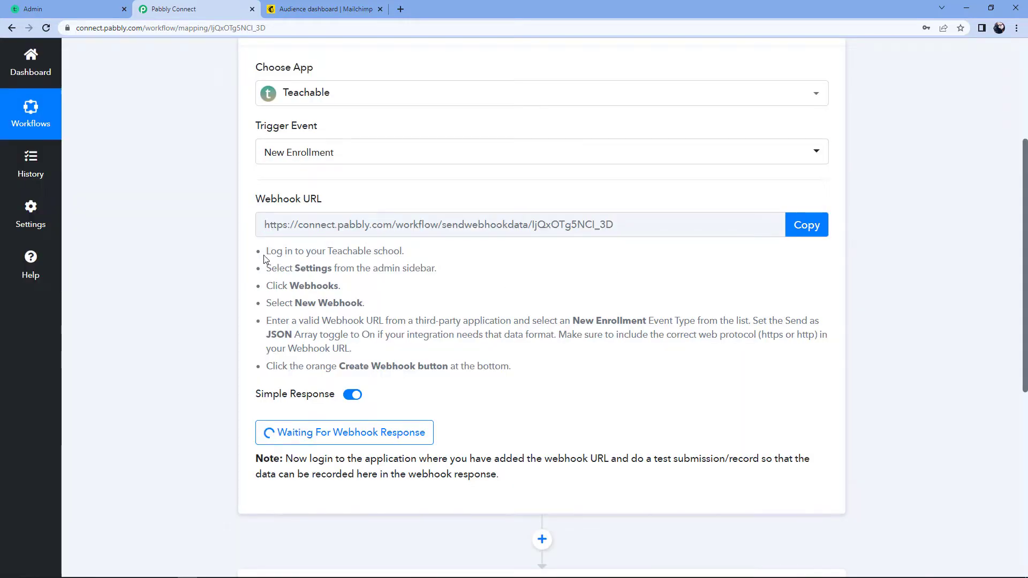
left_click_drag(265, 251, 522, 367)
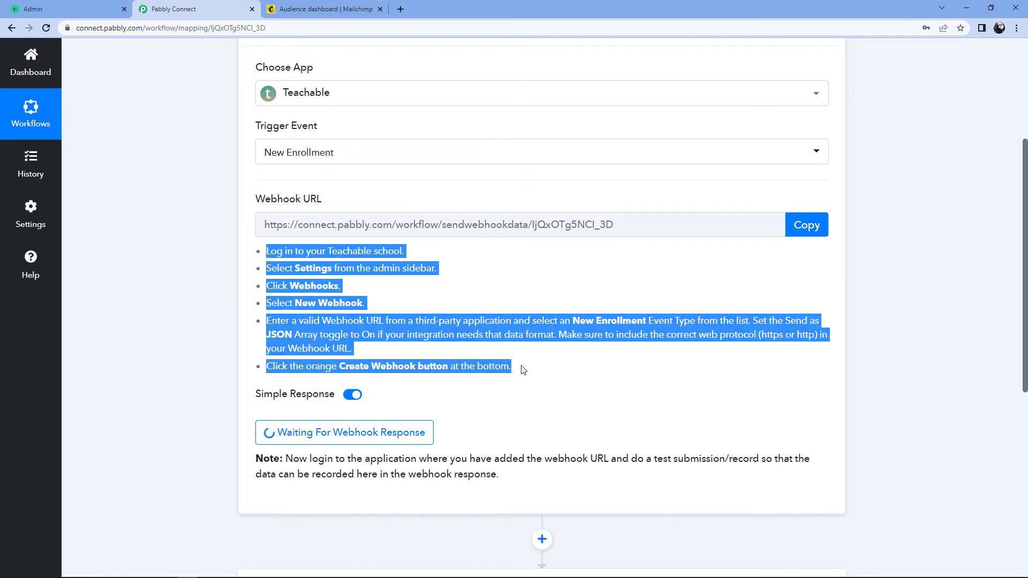
left_click(461, 302)
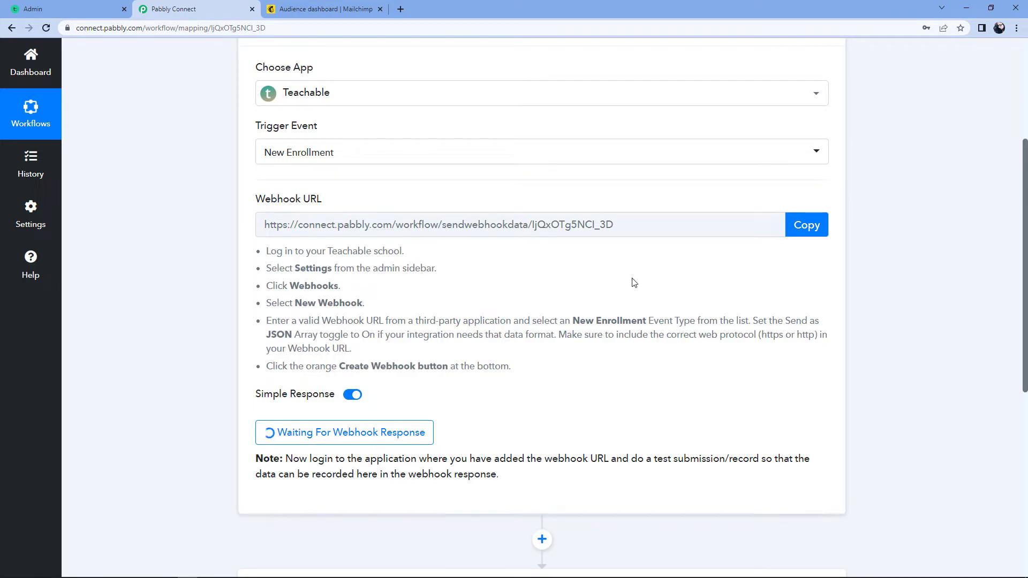
left_click(75, 8)
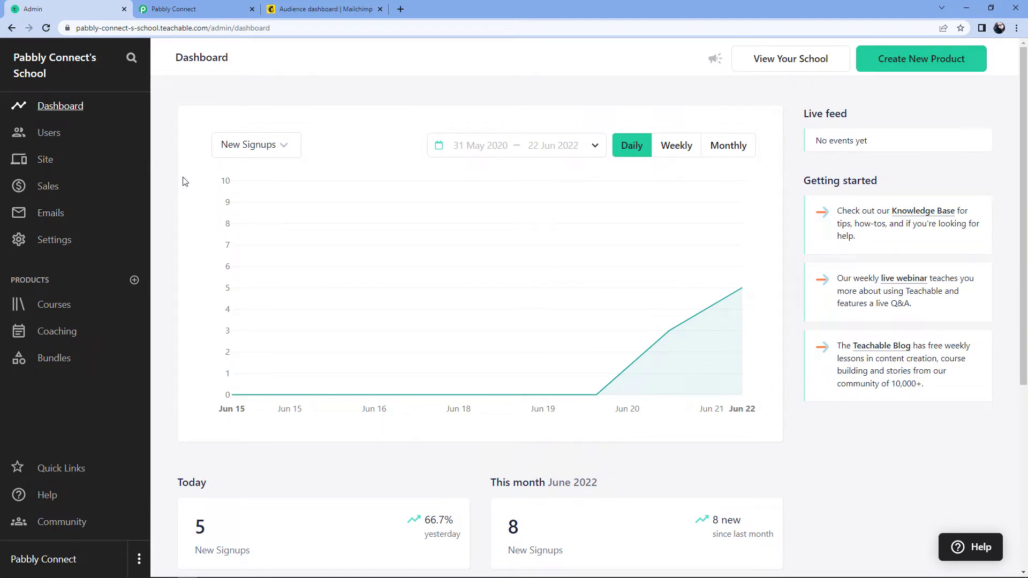
Start a new webhook from Teachable's Settings > Webhooks page, ready to enter its URL
left_click(63, 248)
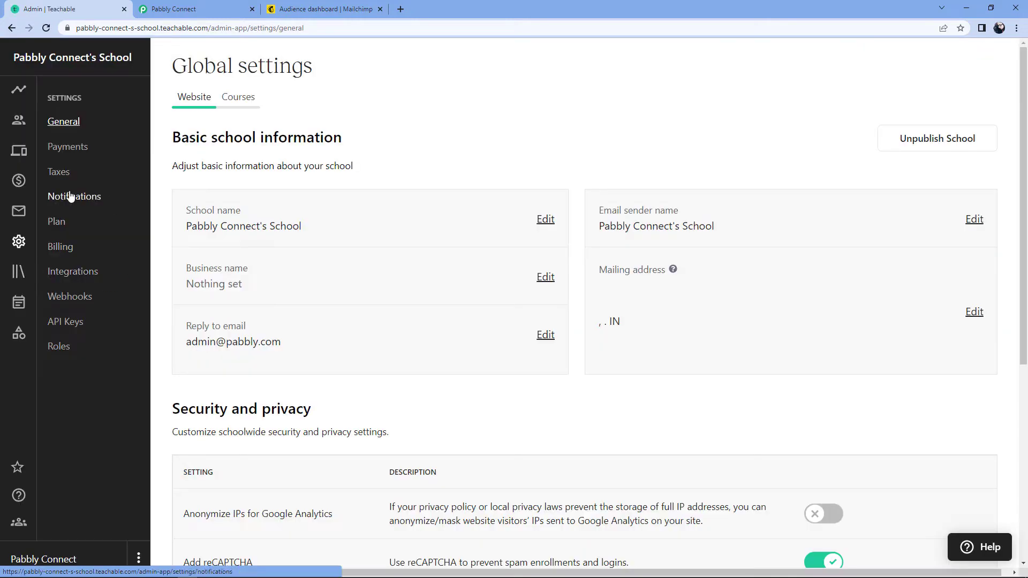
left_click(71, 297)
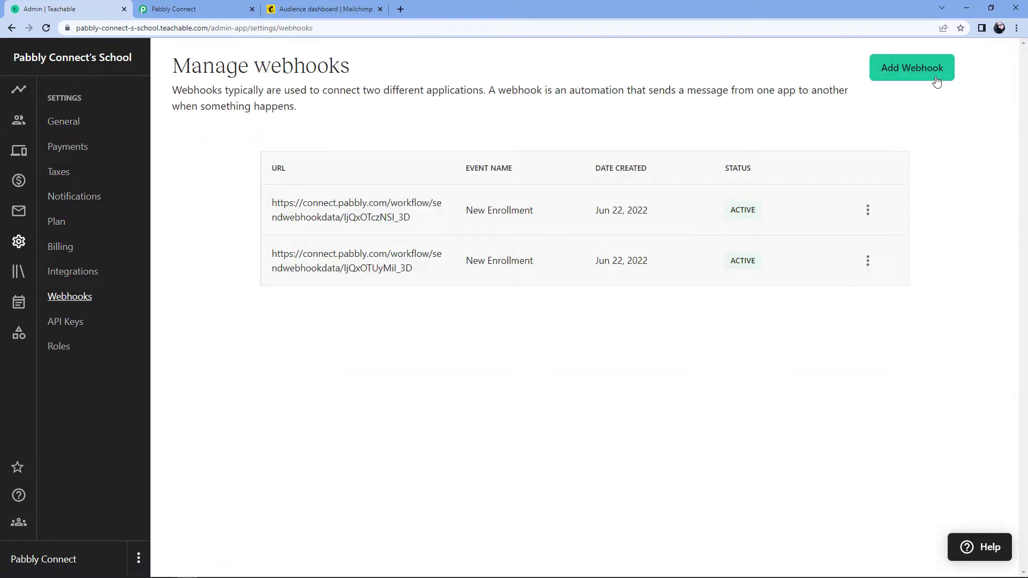
left_click(900, 68)
left_click(374, 178)
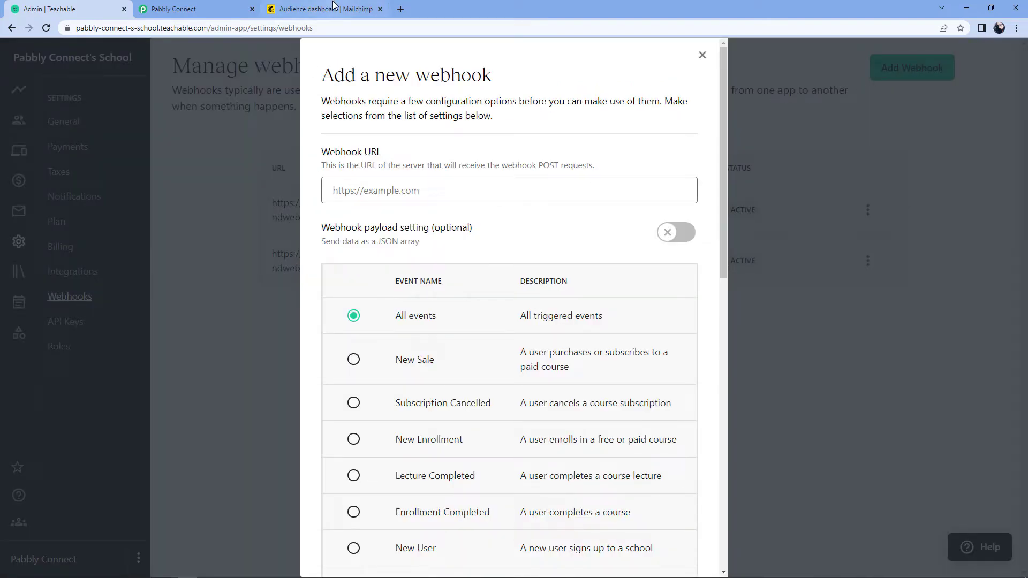
Paste the Pabbly webhook URL into the Webhook URL field and enable the JSON array payload
left_click(182, 9)
left_click(101, 9)
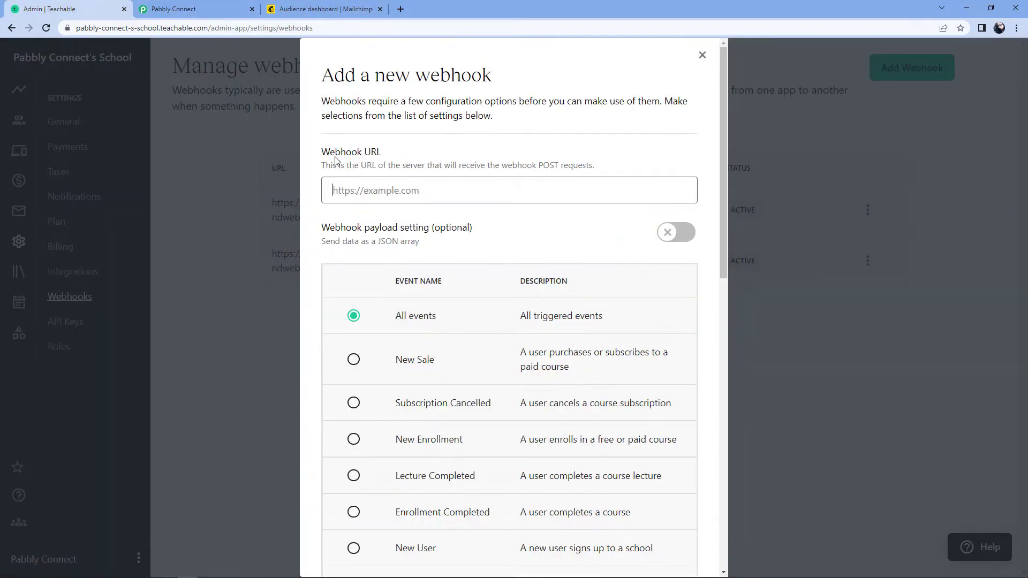
right_click(365, 181)
left_click(396, 265)
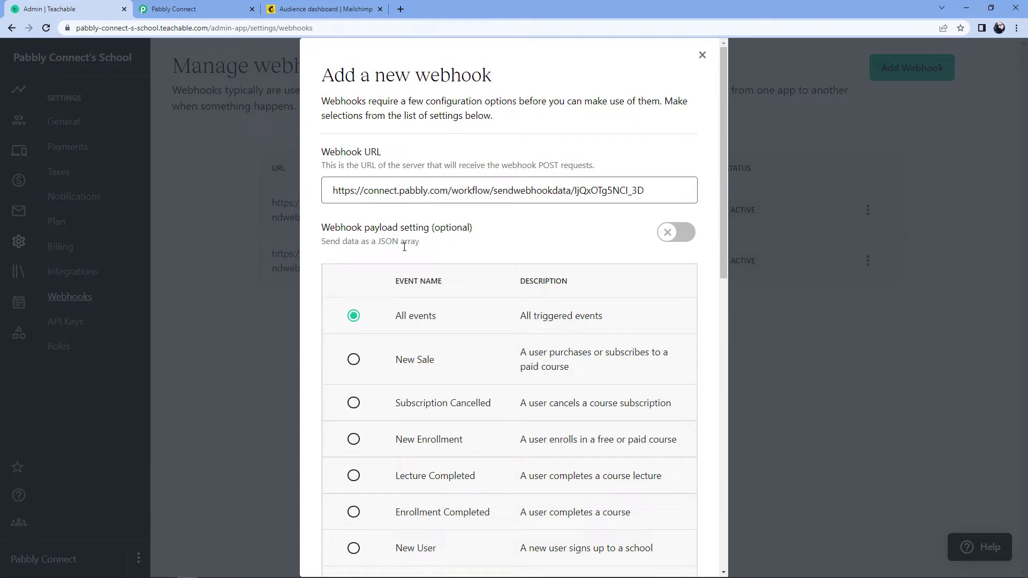
left_click(676, 234)
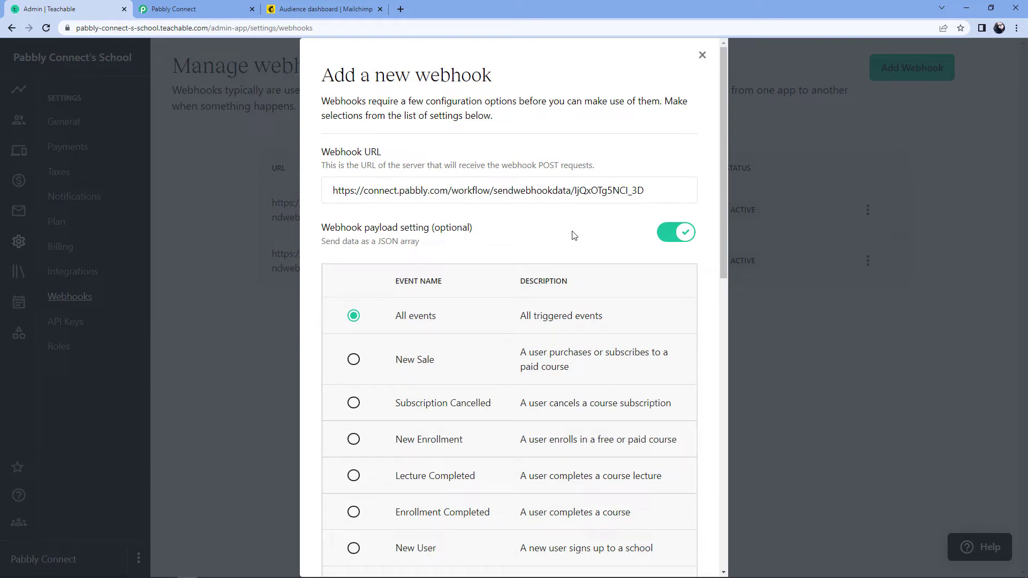
Select New Enrollment as the webhook event and save the webhook
scroll(573, 236, "down", 1)
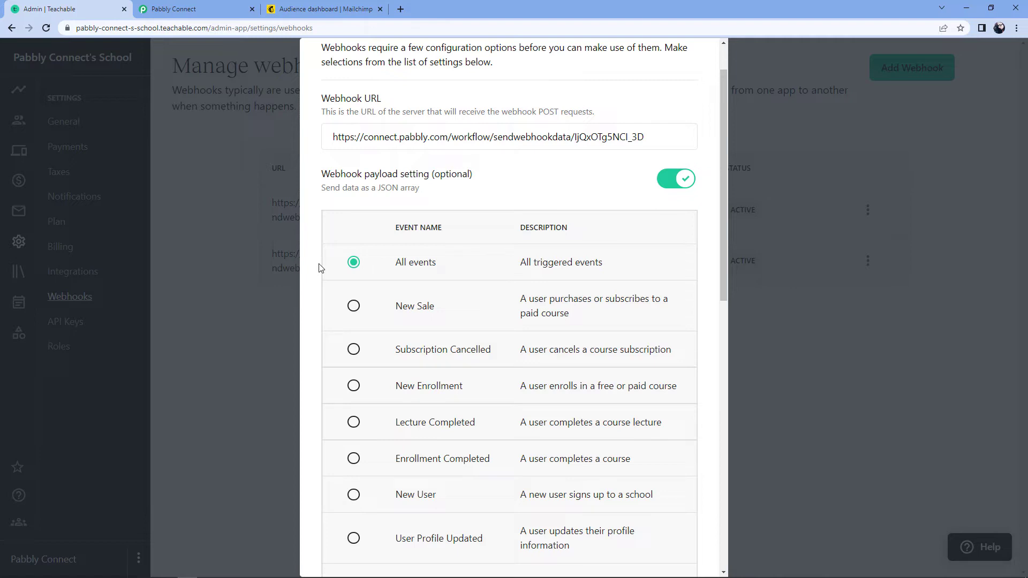
scroll(393, 249, "down", 1)
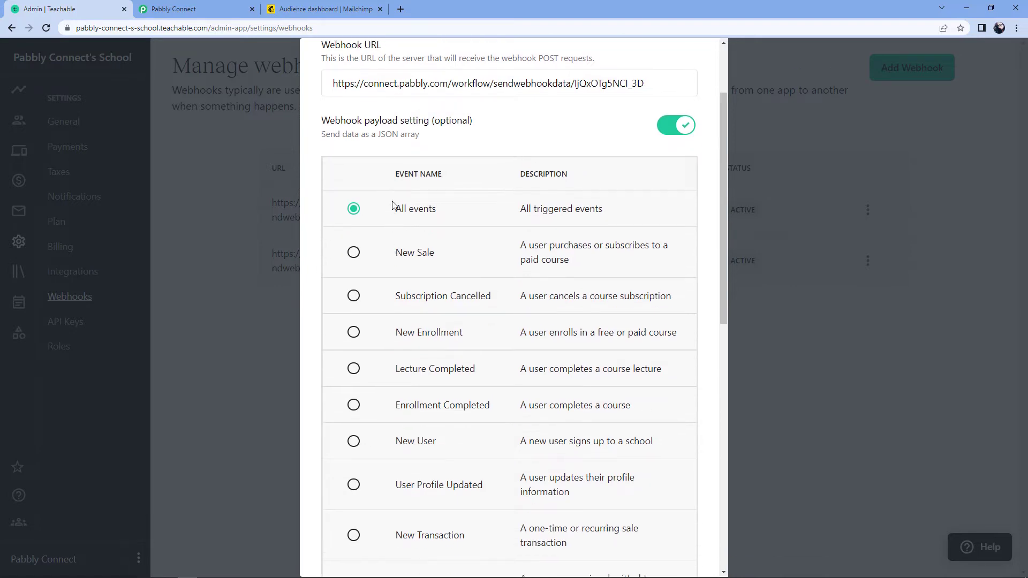
left_click(354, 334)
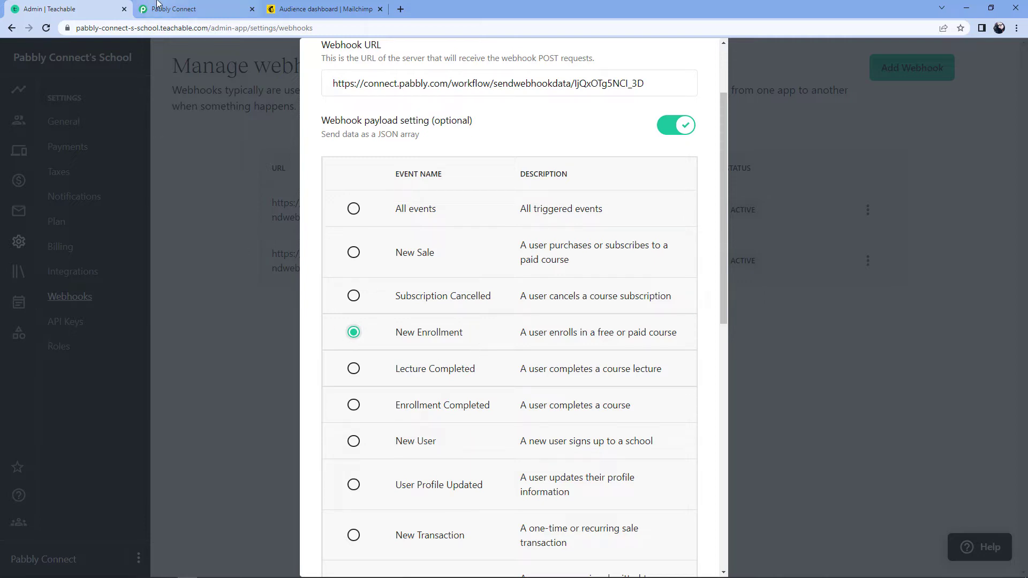
left_click(171, 9)
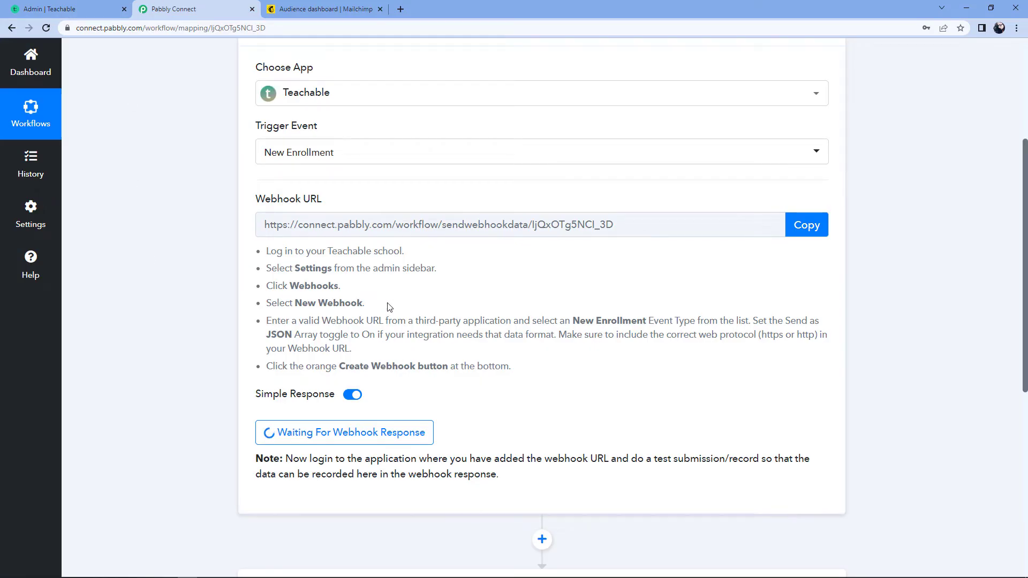
left_click(69, 9)
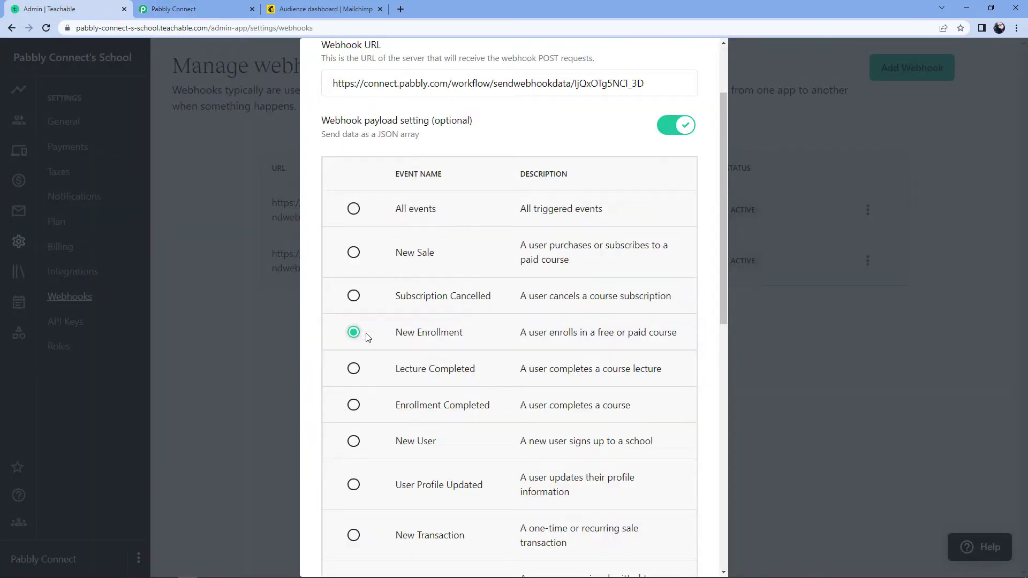
scroll(508, 336, "down", 10)
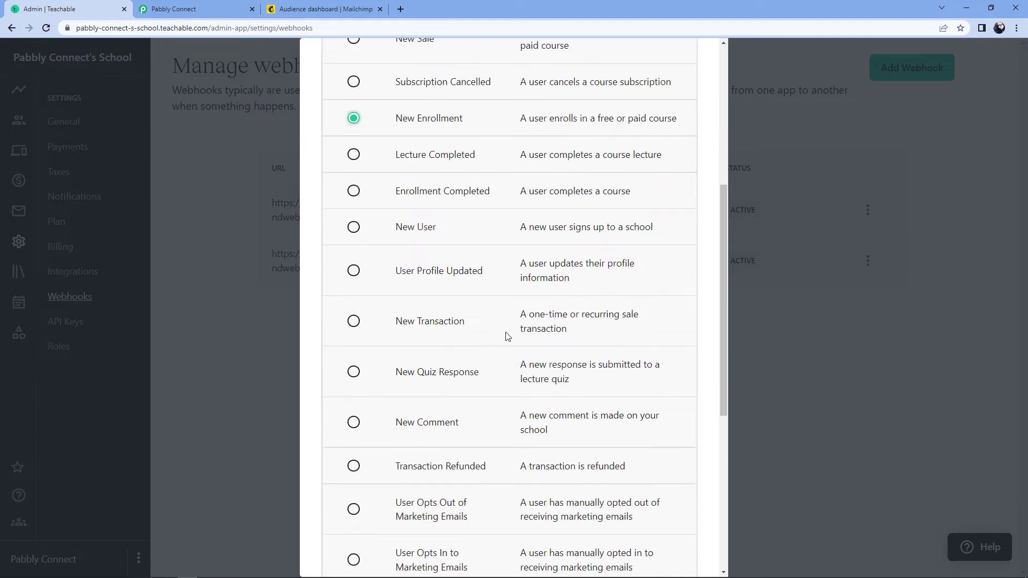
scroll(507, 337, "up", 6)
scroll(508, 337, "down", 6)
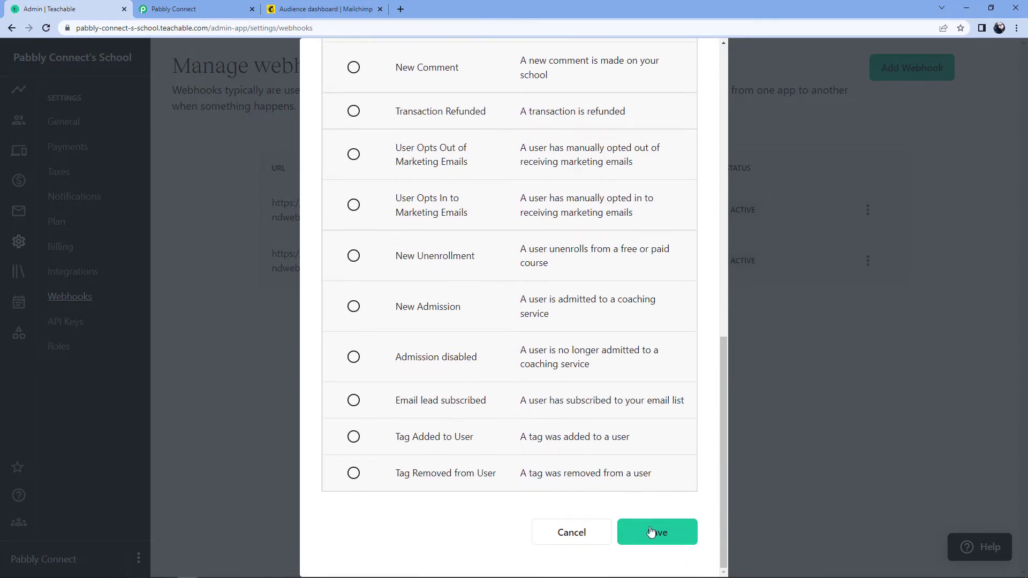
left_click(657, 540)
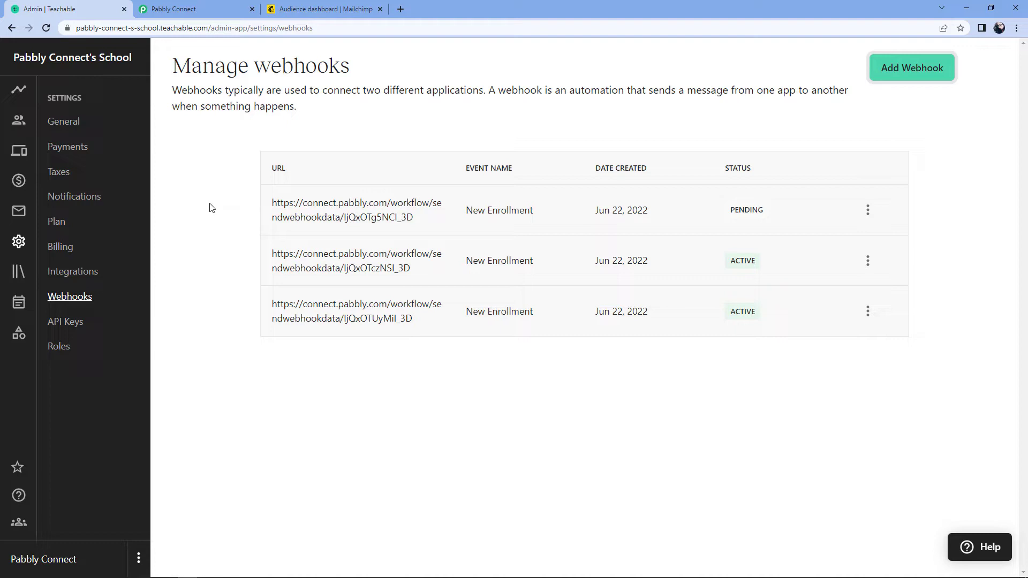
Confirm the new webhook is active in Settings > Webhooks, then go to Courses
left_click(227, 6)
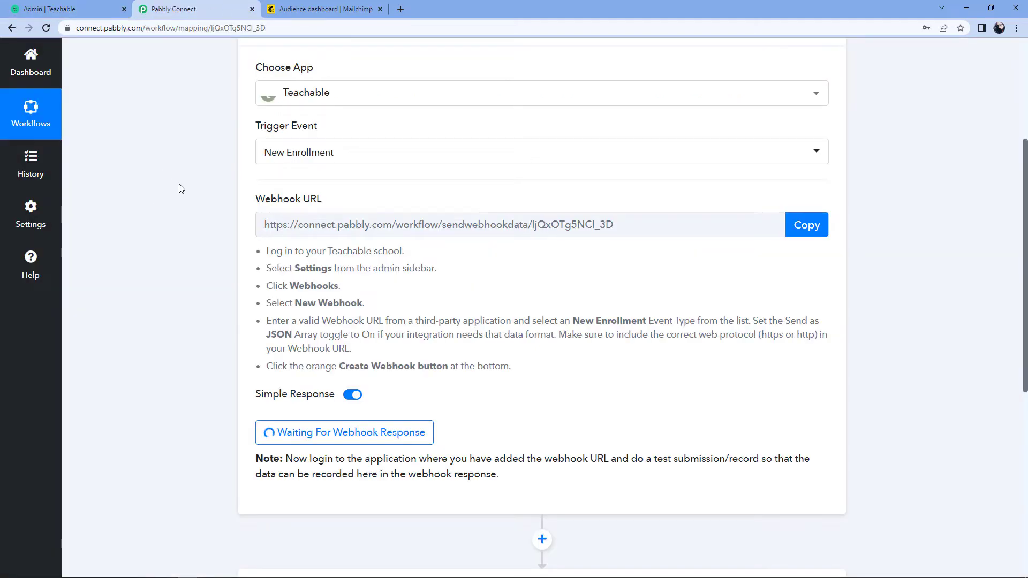
left_click(72, 4)
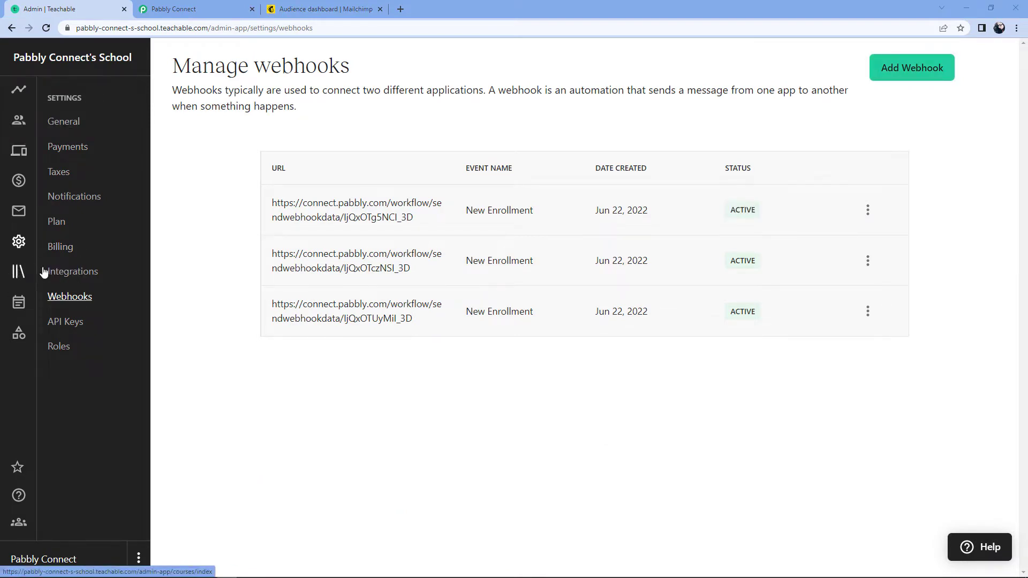
left_click(19, 272)
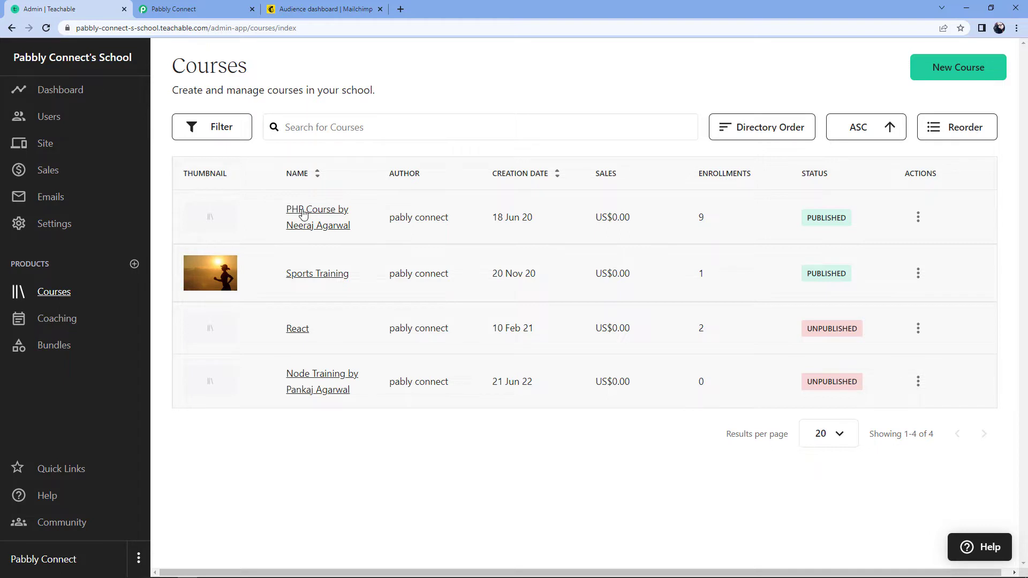
Open the PHP course's Students list and bring up the Add Students dialog
left_click(317, 217)
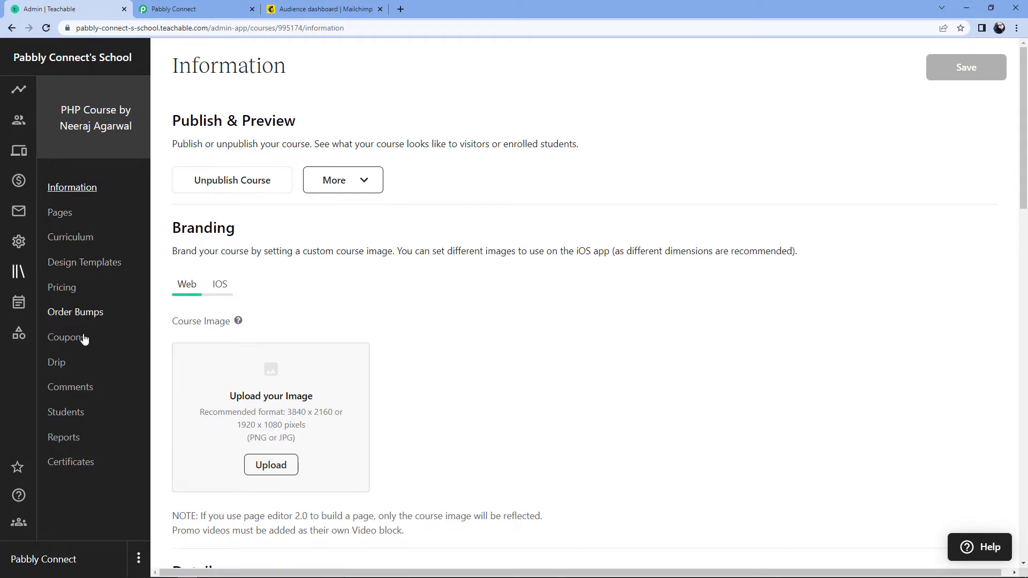
left_click(71, 416)
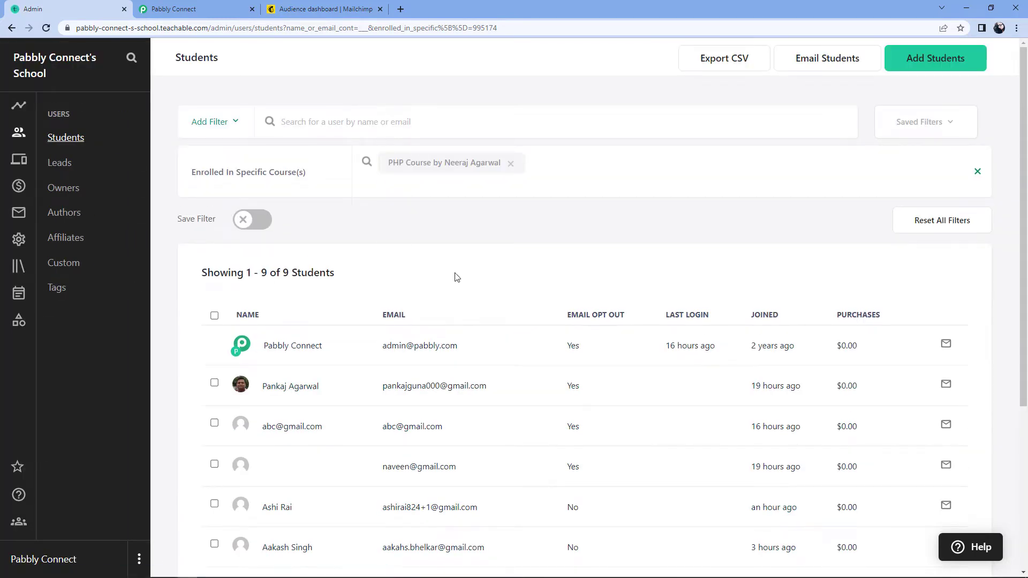
scroll(457, 278, "down", 5)
scroll(508, 228, "up", 2)
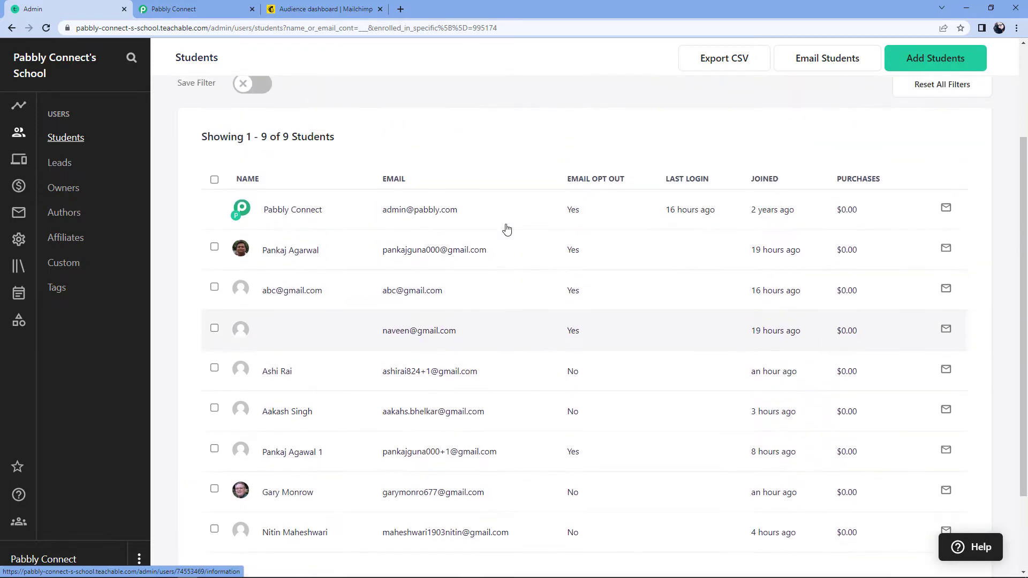
scroll(507, 229, "up", 2)
scroll(482, 263, "up", 1)
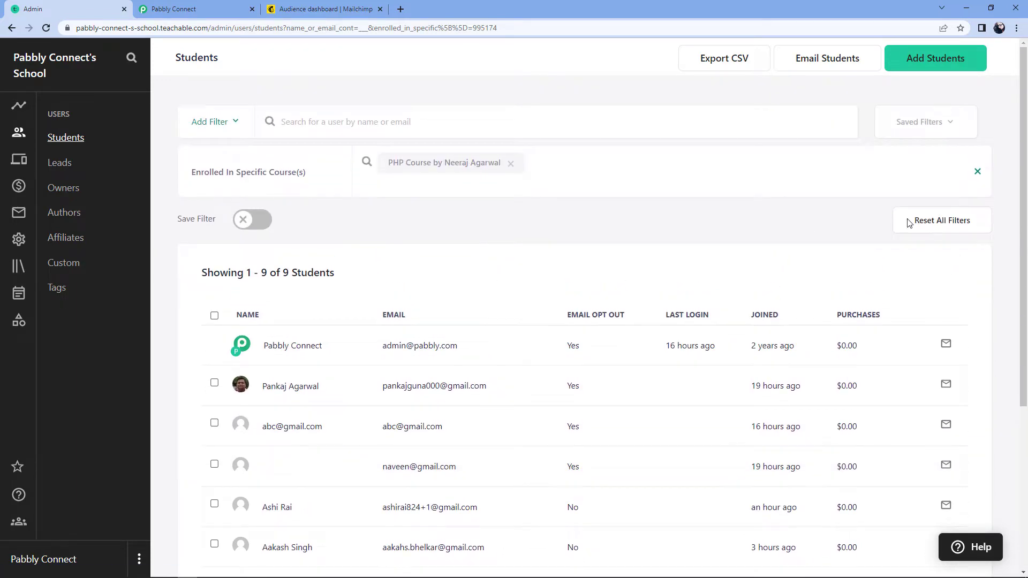
left_click(933, 64)
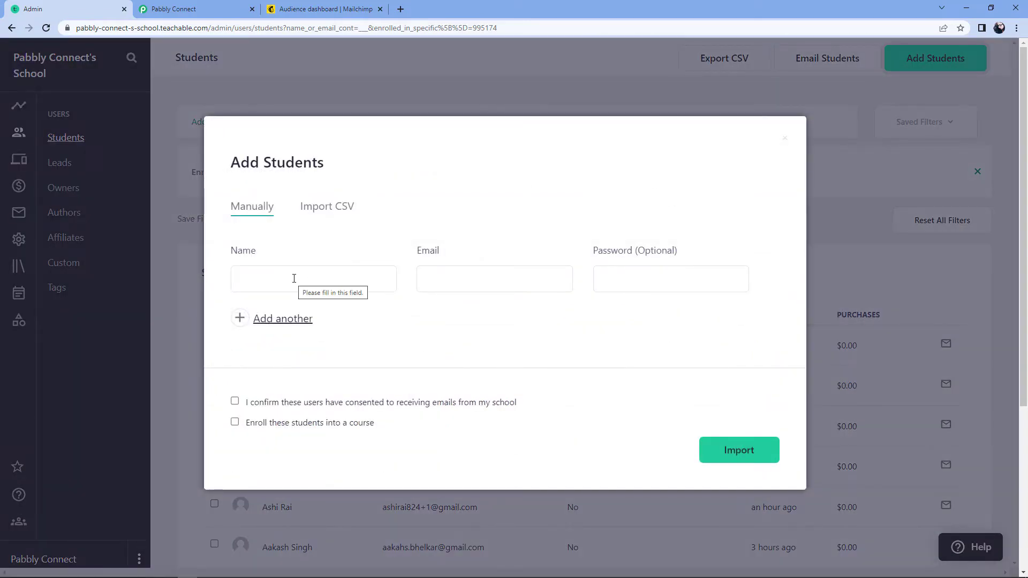
Enter the new student's name and e-mail address
left_click(294, 279)
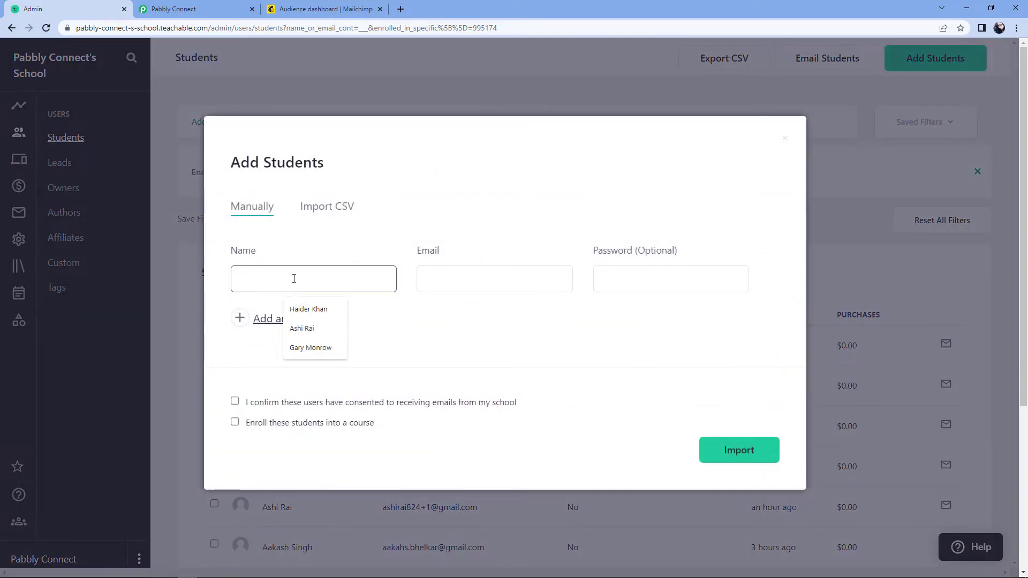
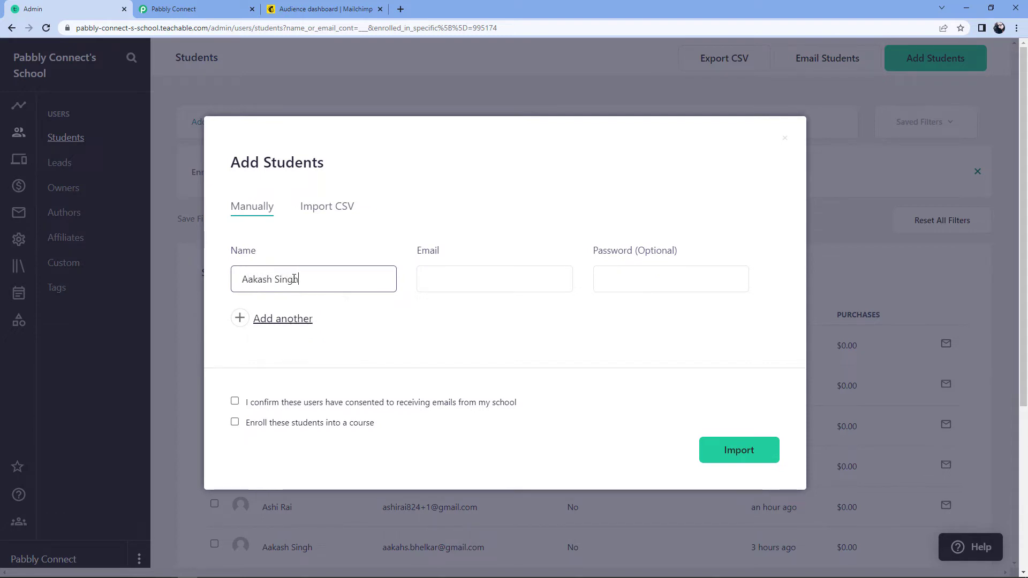
key("Tab")
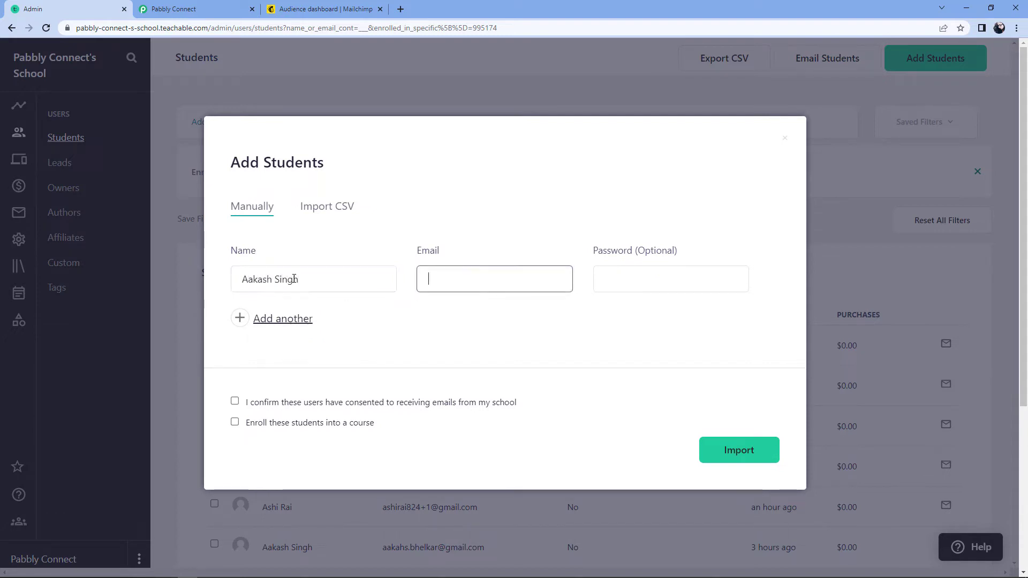
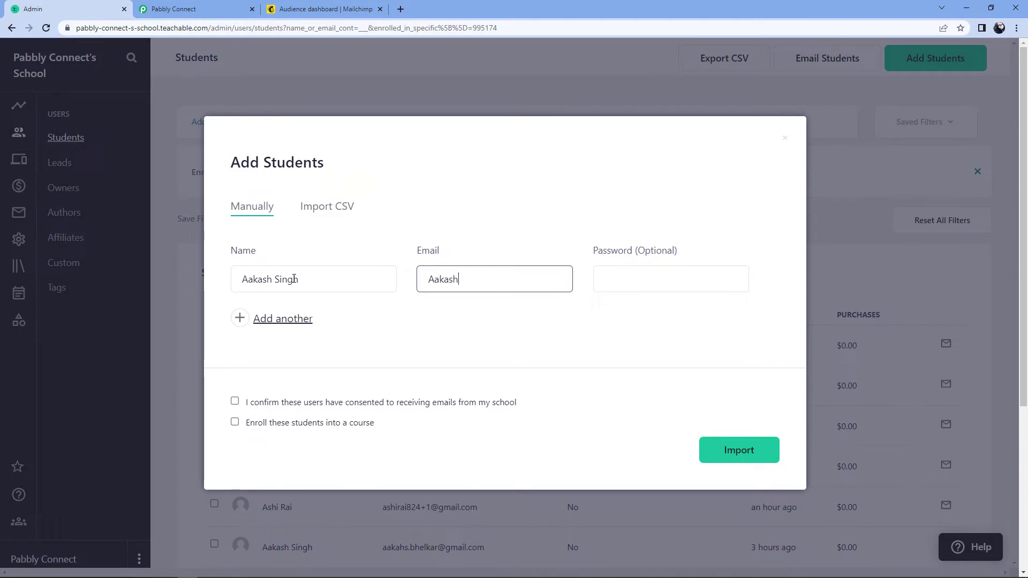
key("Tab")
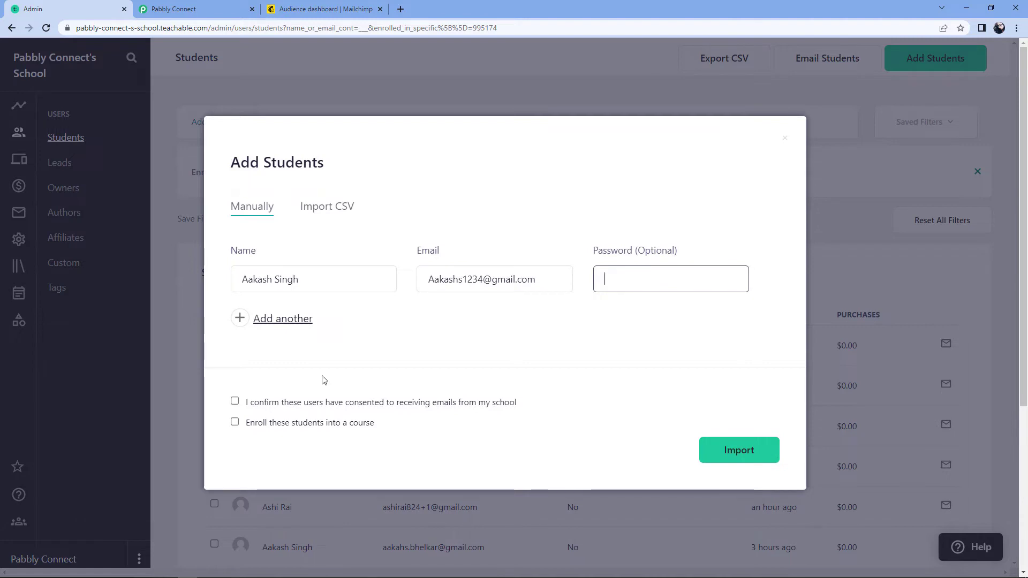
Confirm email consent, enroll the student in PHP Course, and import them
left_click(566, 301)
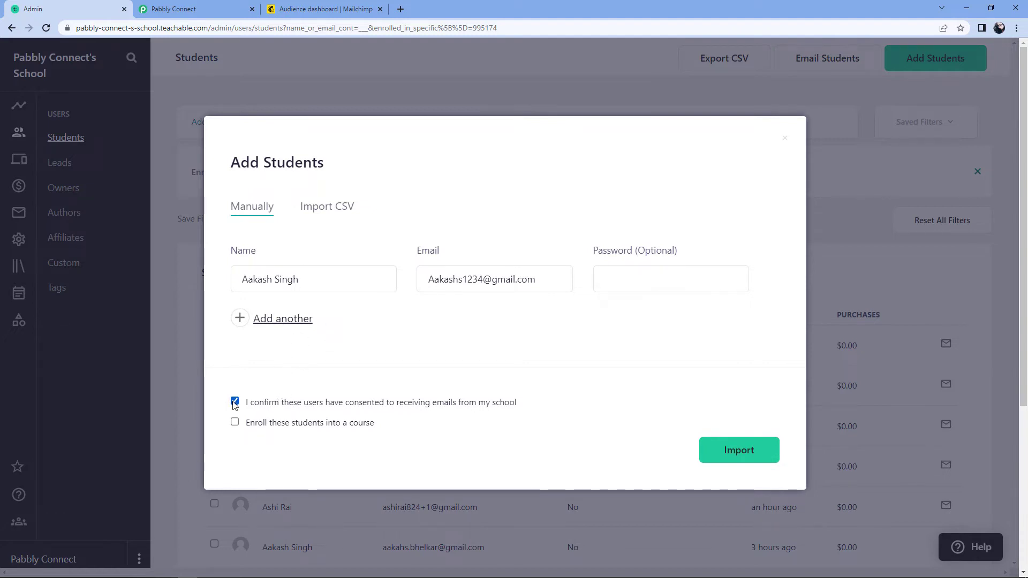
left_click(235, 423)
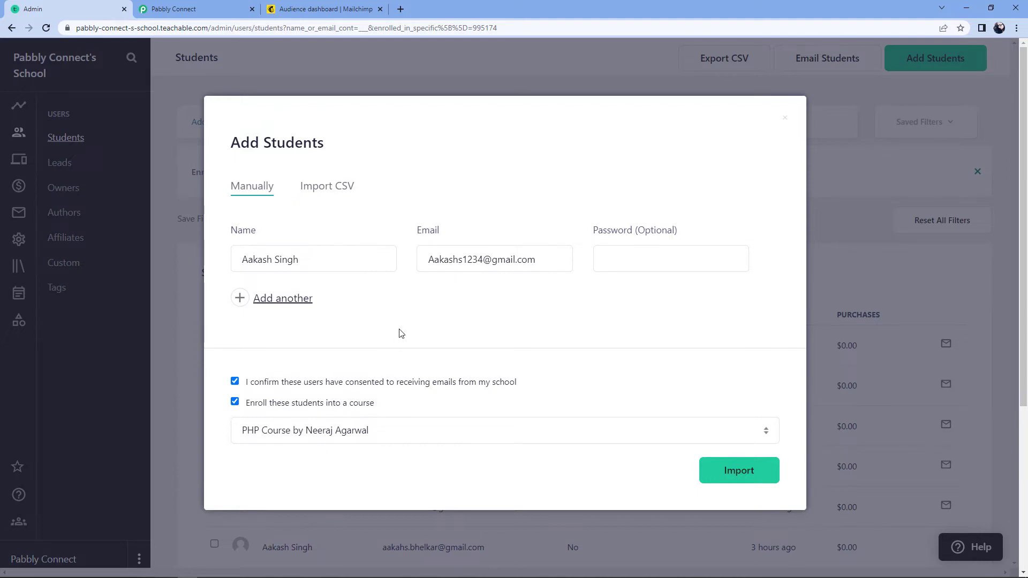
left_click(374, 430)
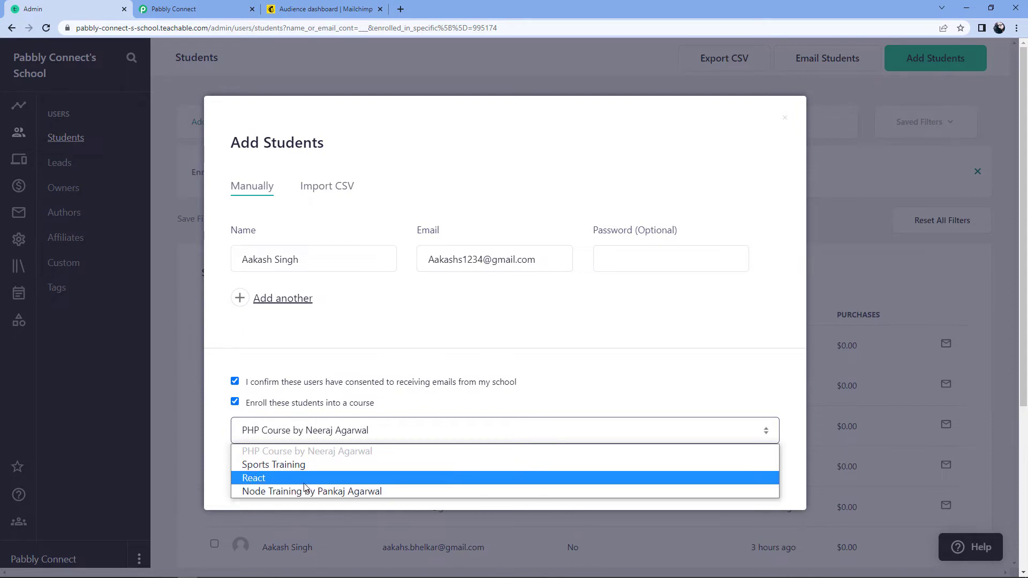
left_click(284, 452)
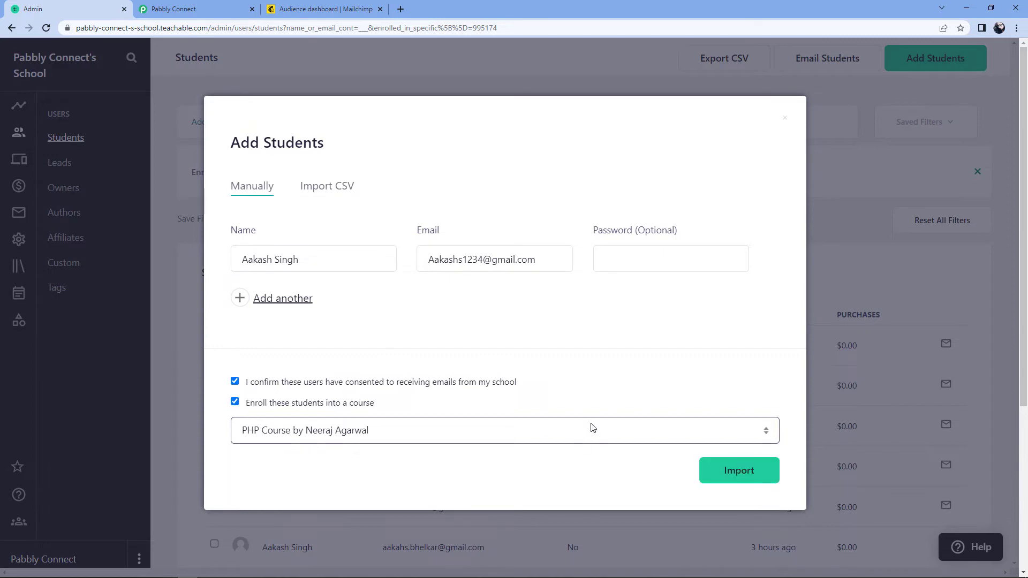
left_click(732, 470)
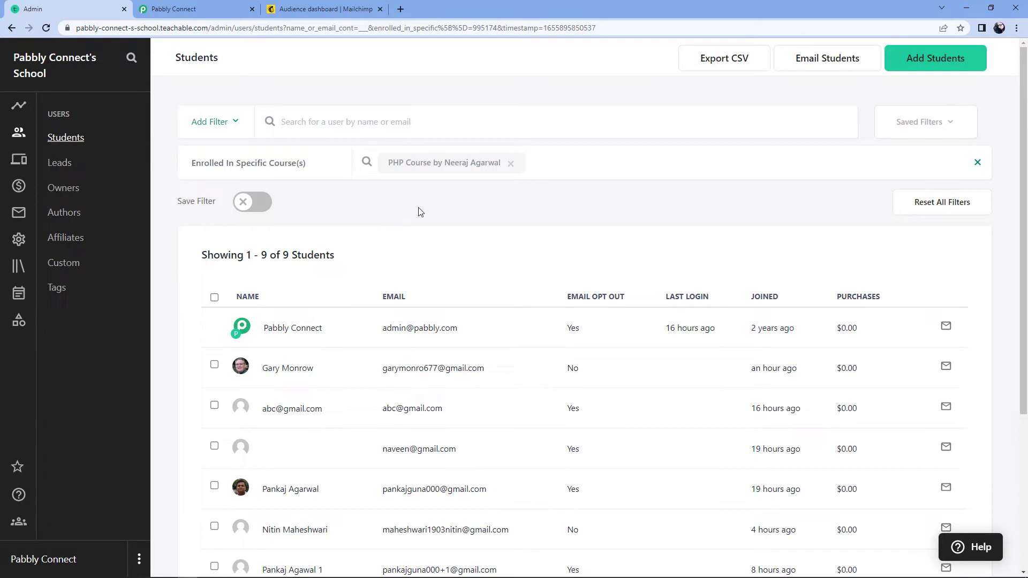
Scroll through the enrollment response the Teachable trigger received in Pabbly Connect
left_click(203, 4)
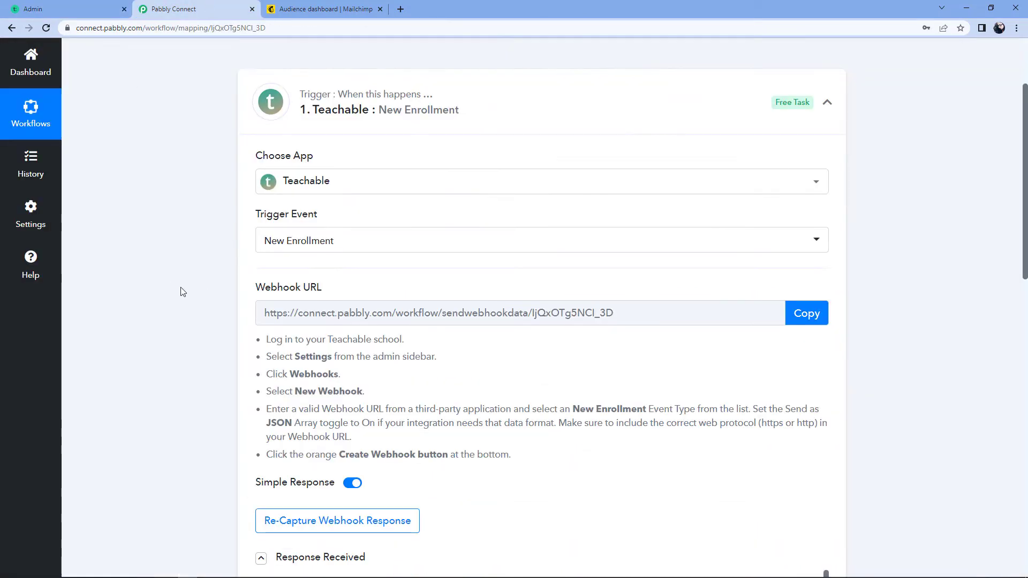
scroll(182, 294, "down", 5)
scroll(176, 303, "down", 3)
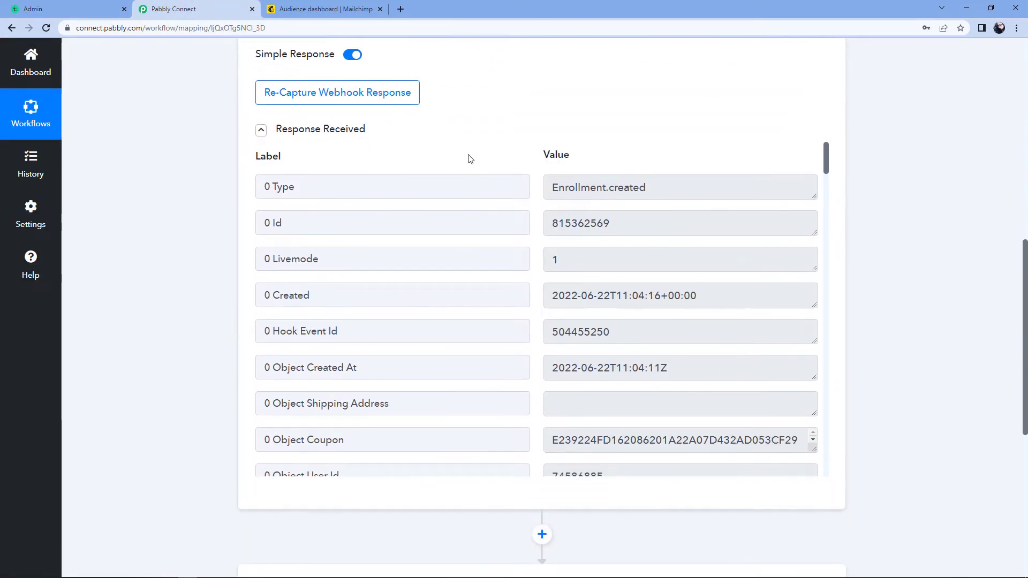
scroll(460, 161, "up", 1)
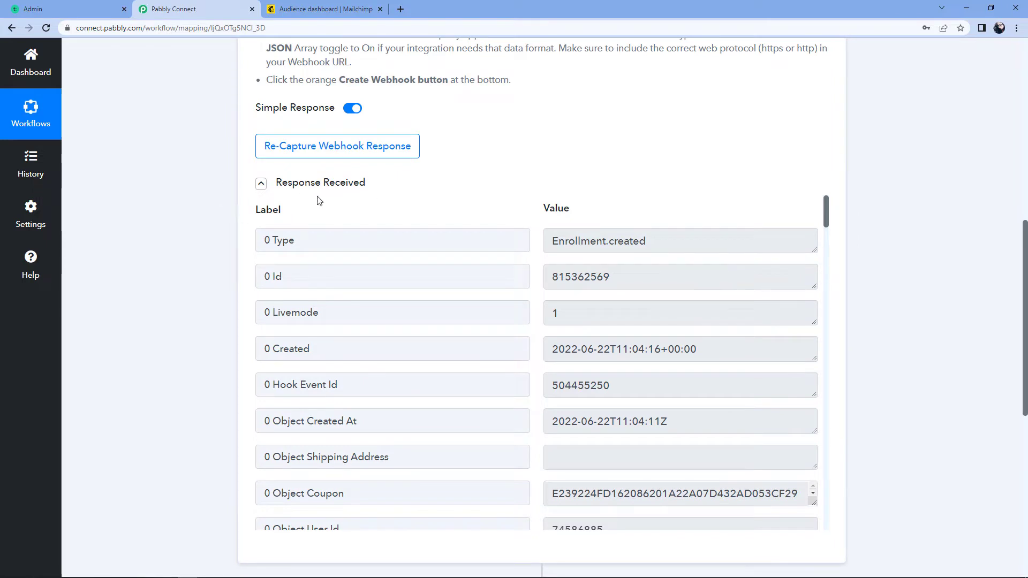
scroll(526, 198, "down", 1)
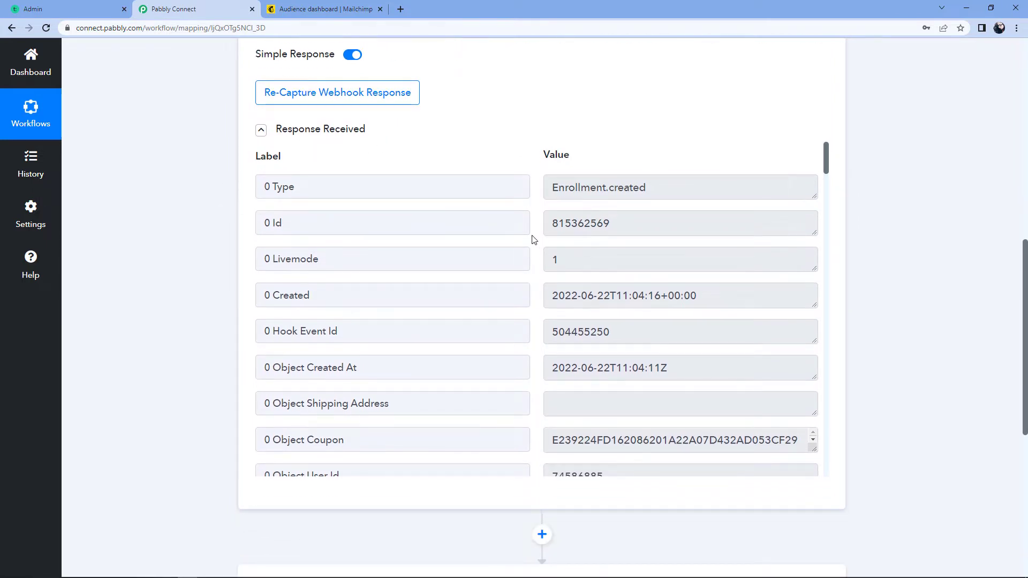
scroll(533, 240, "down", 2)
scroll(533, 239, "down", 2)
scroll(533, 239, "down", 8)
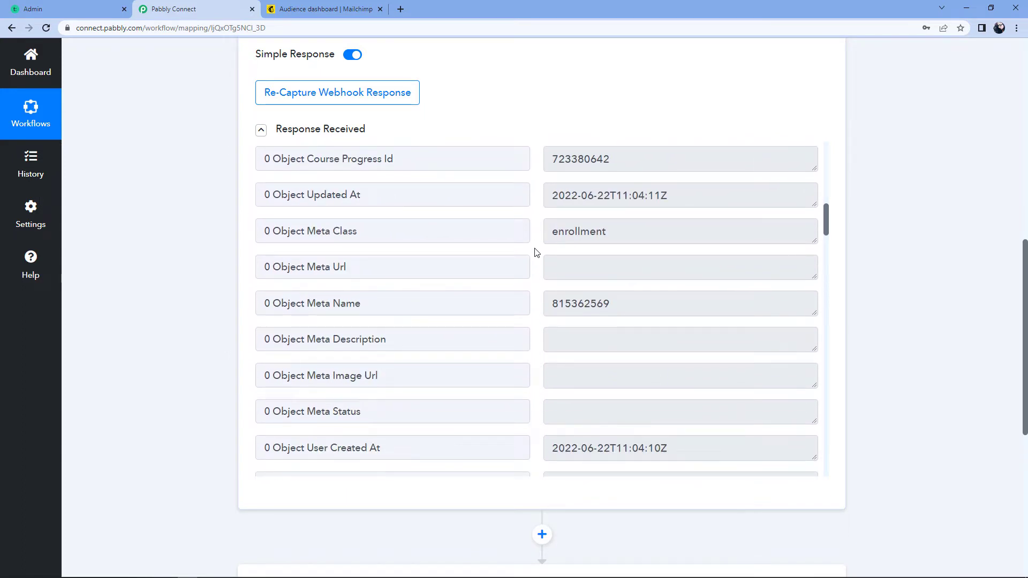
scroll(538, 253, "down", 5)
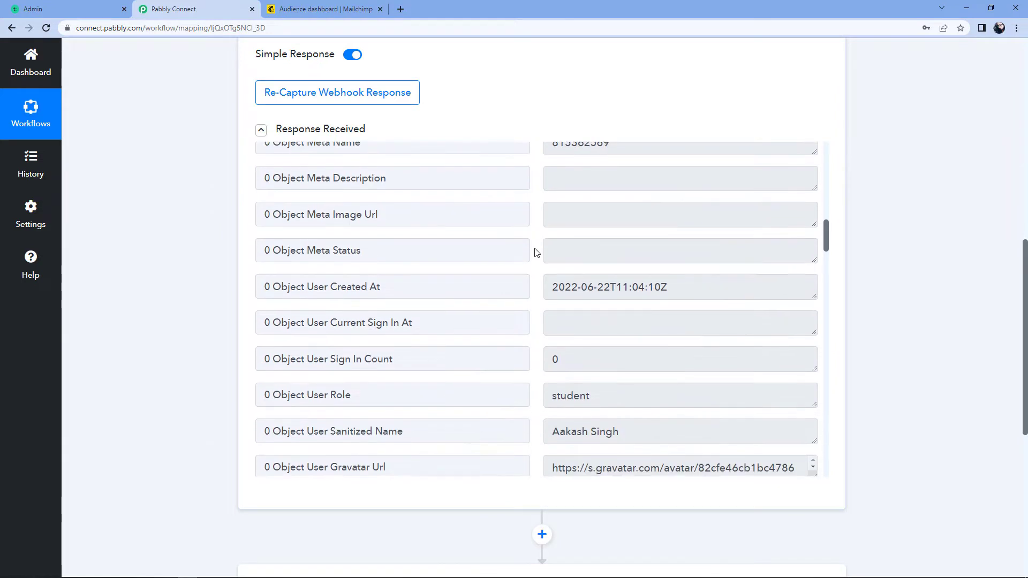
scroll(537, 253, "down", 1)
Check the captured Sanitized Name and User Email values
left_click(656, 275)
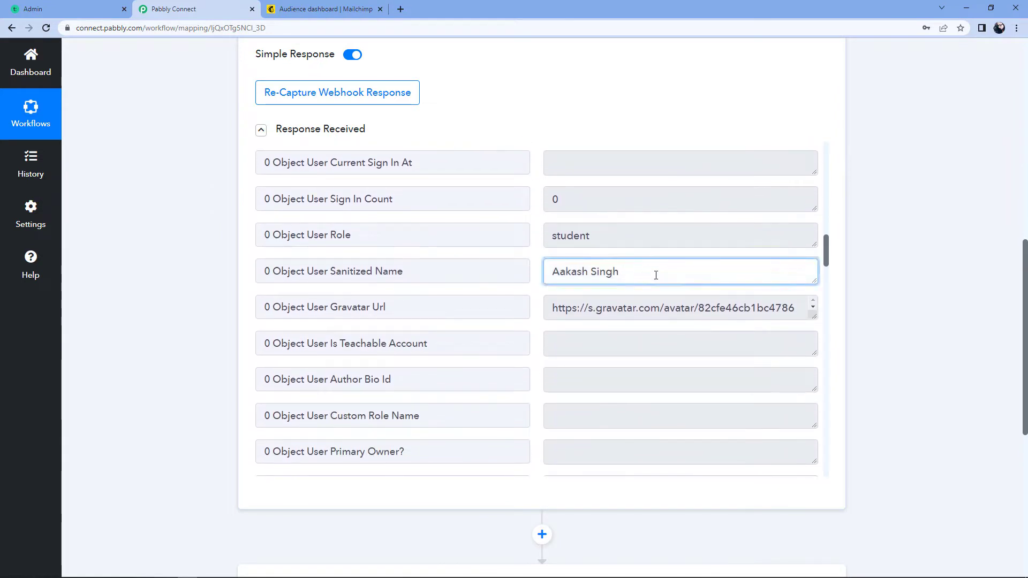
left_click_drag(613, 272, 549, 273)
left_click(535, 268)
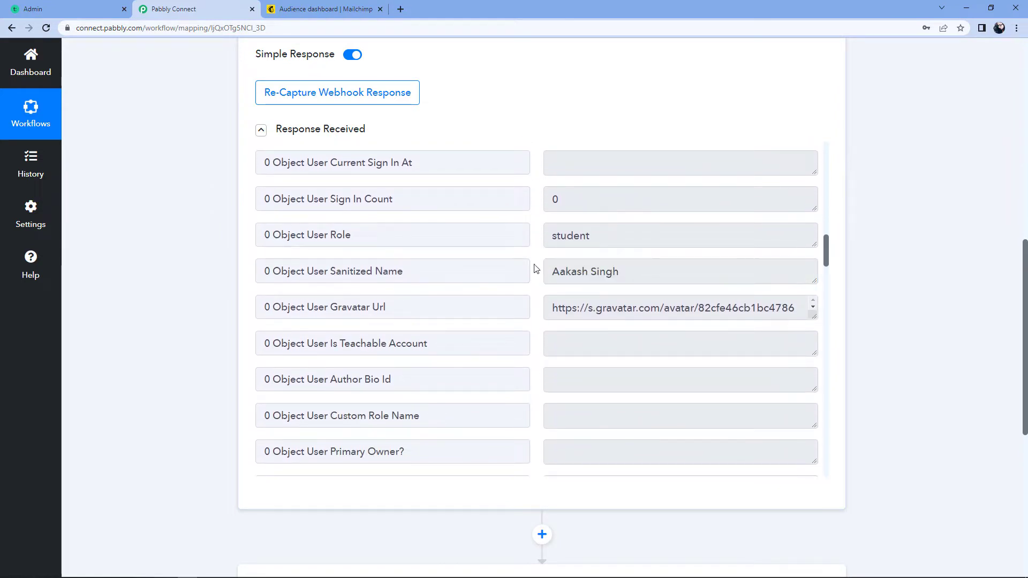
scroll(536, 269, "down", 7)
left_click_drag(735, 241, 544, 240)
left_click(535, 242)
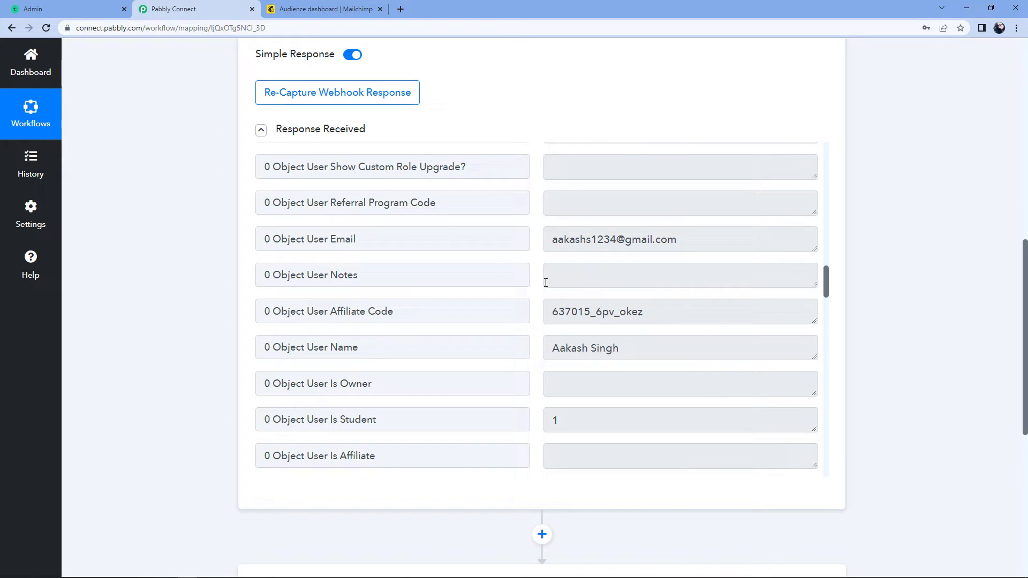
scroll(937, 263, "down", 4)
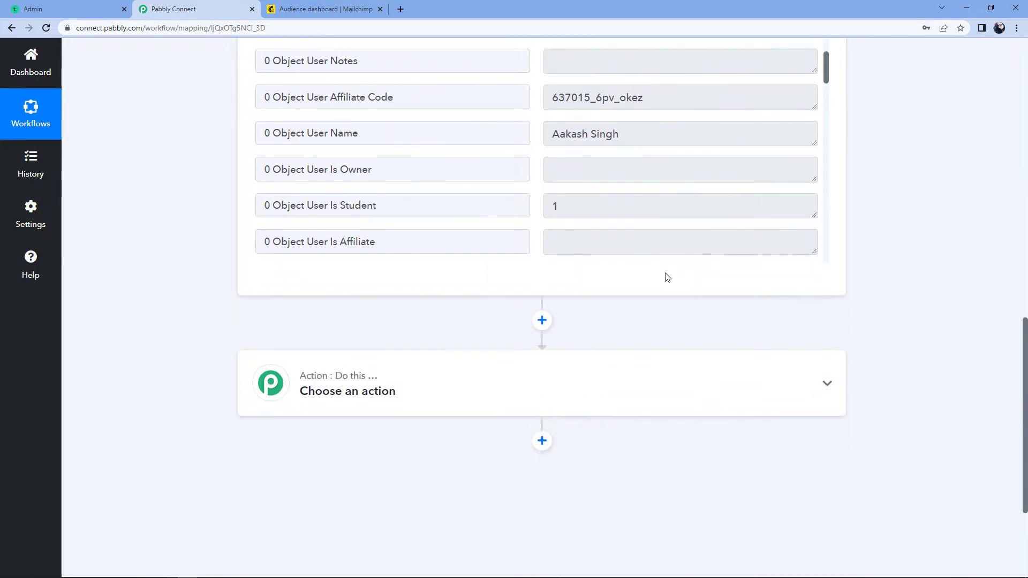
Expand the empty action step and look again at the captured user name value
left_click(406, 393)
scroll(910, 326, "up", 2)
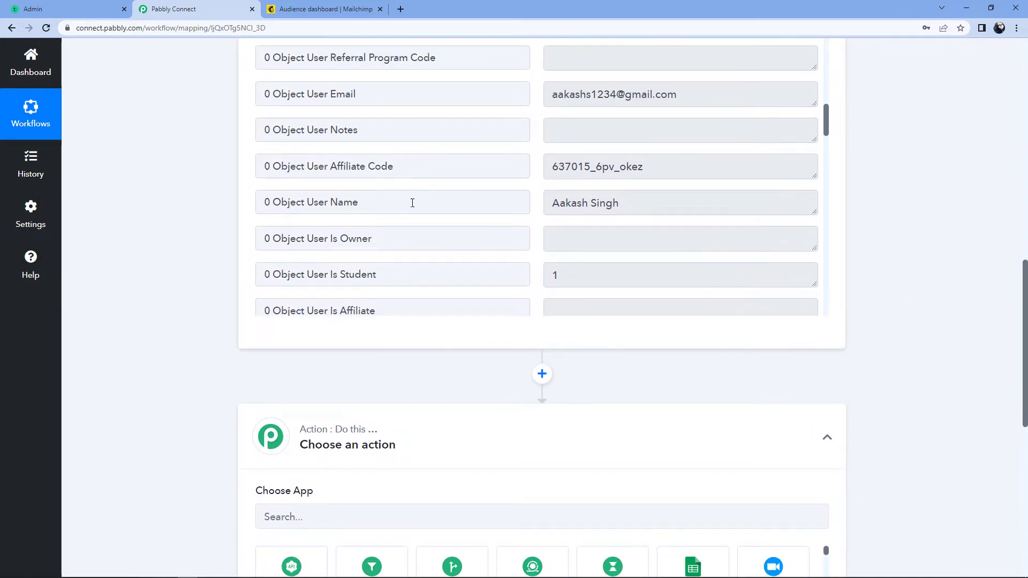
left_click_drag(551, 202, 628, 205)
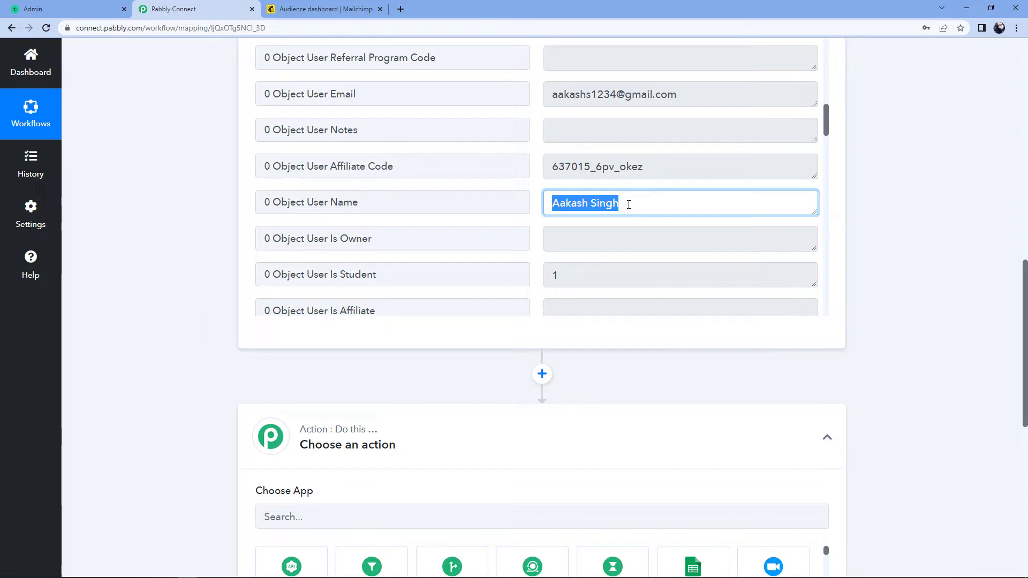
left_click(628, 205)
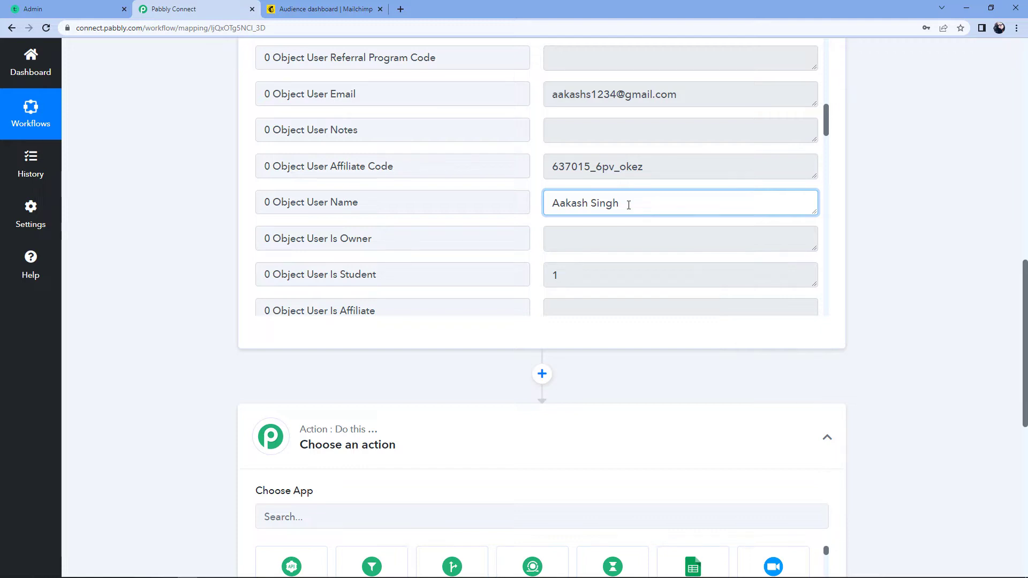
left_click(869, 228)
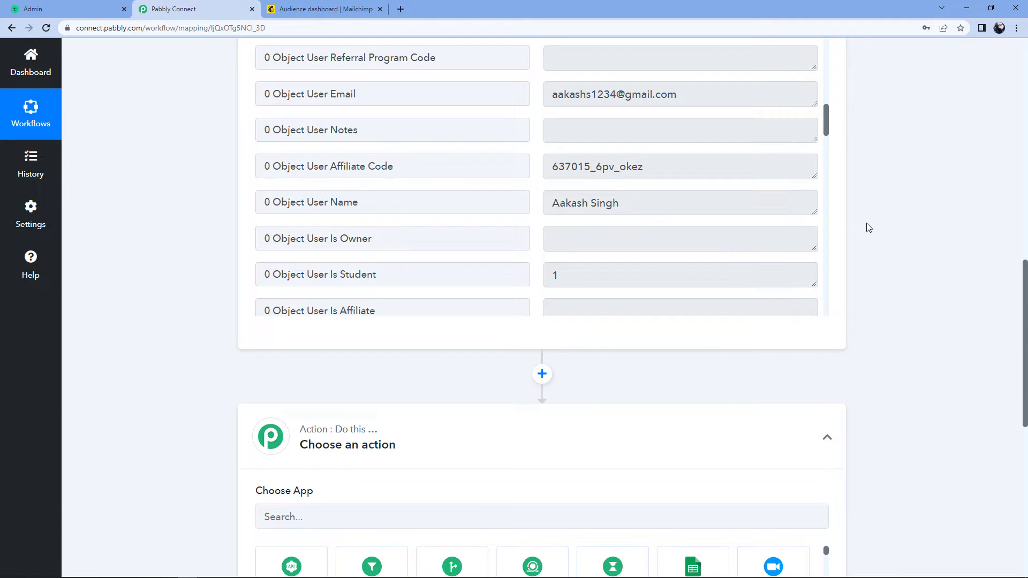
scroll(868, 225, "down", 6)
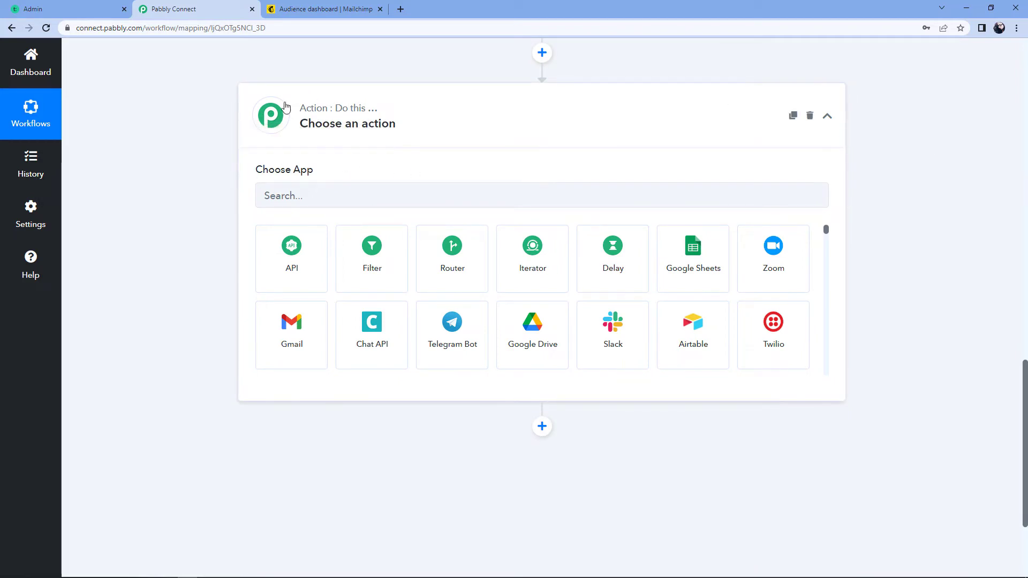
Choose Text Formatter with the Split Text action event and connect it
left_click(302, 196)
type("Text Fo")
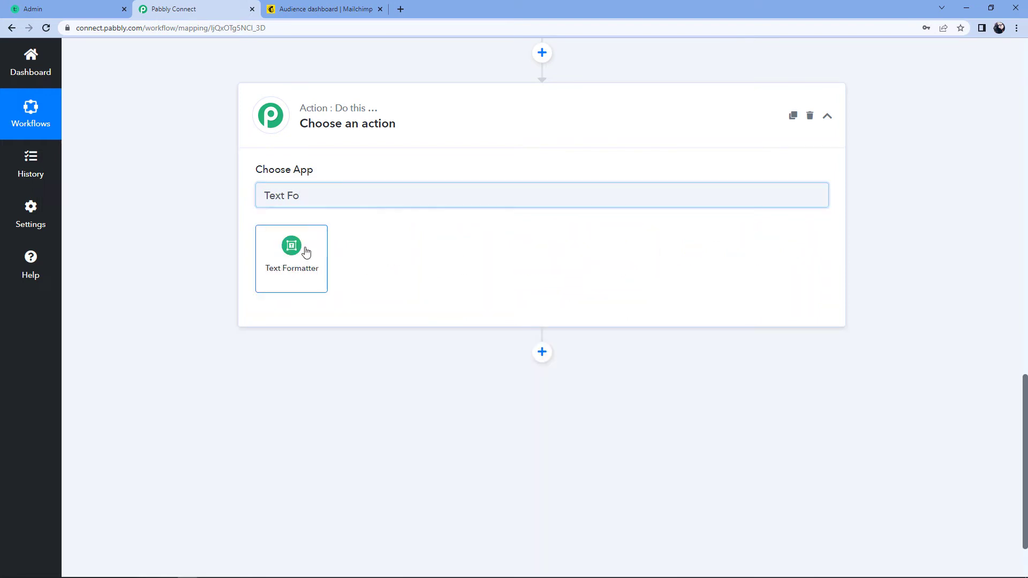
left_click(305, 243)
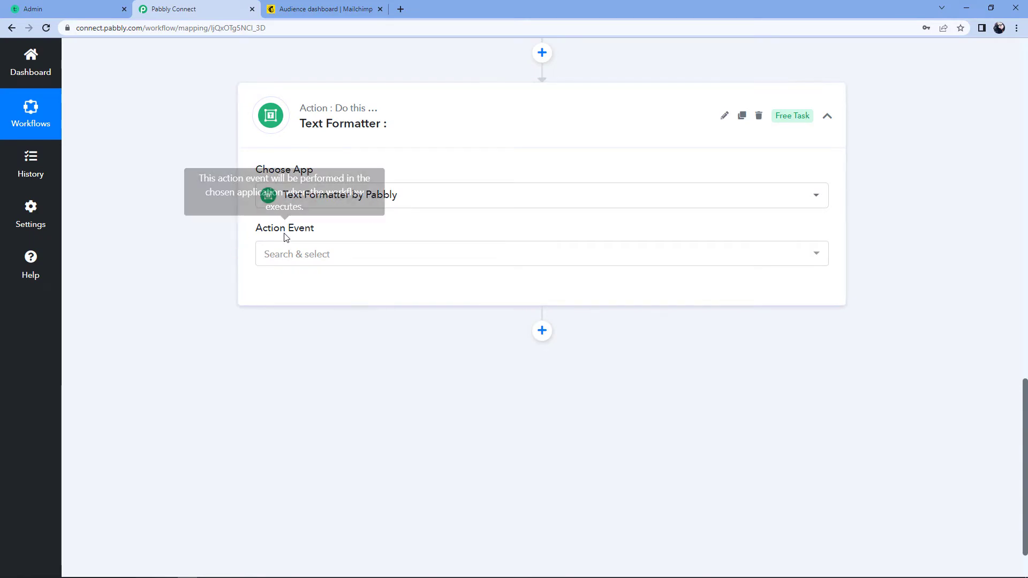
left_click(330, 255)
scroll(215, 351, "down", 1)
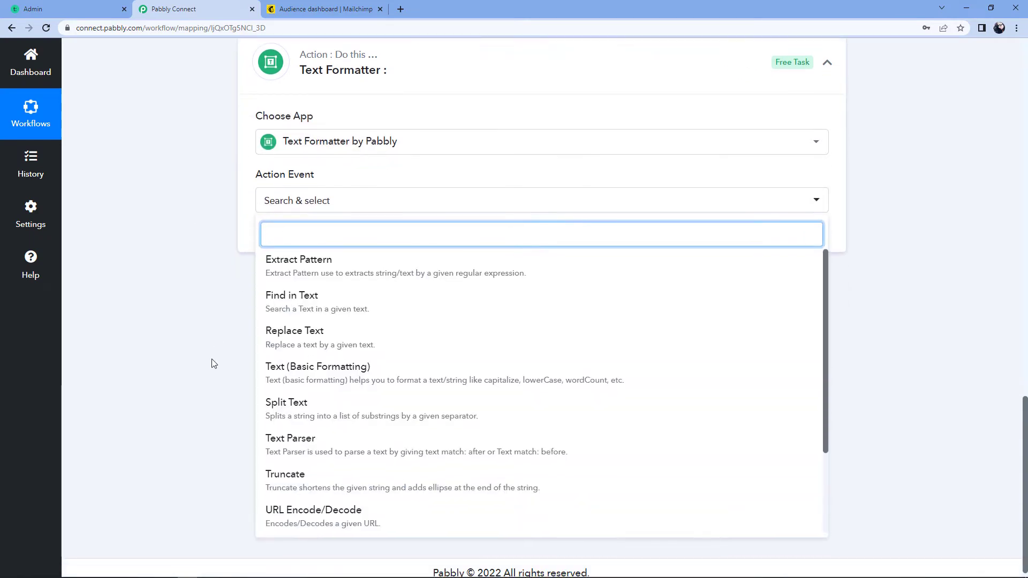
left_click(321, 415)
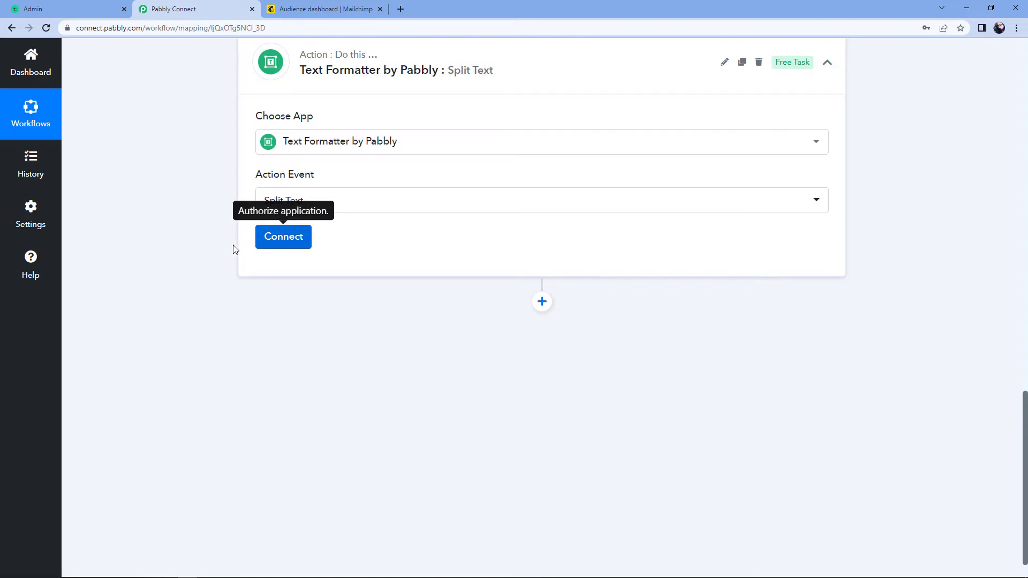
left_click(298, 236)
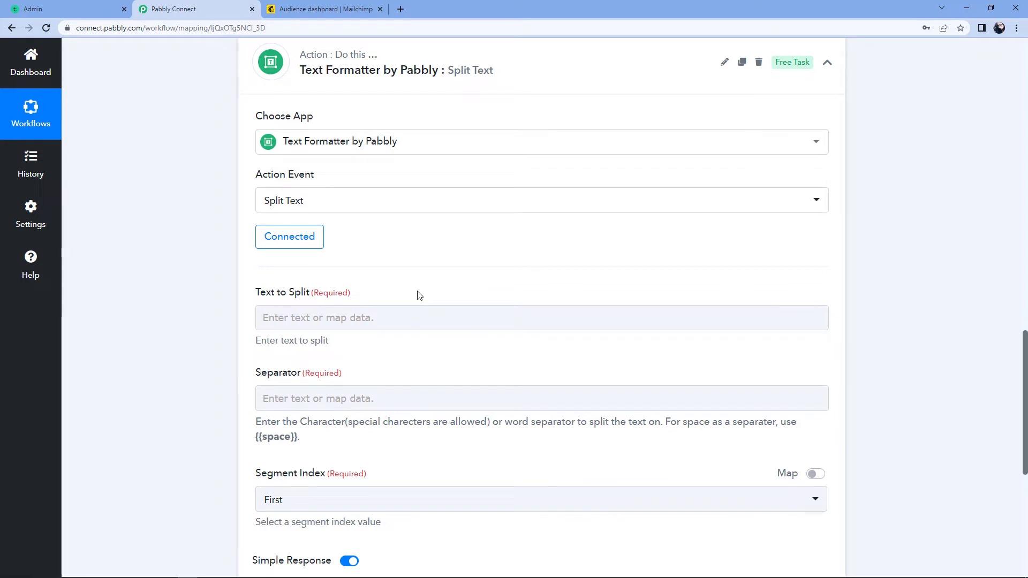
Review the sample user name value captured from the Teachable trigger
scroll(482, 281, "up", 7)
left_click_drag(626, 201, 527, 202)
left_click(537, 206)
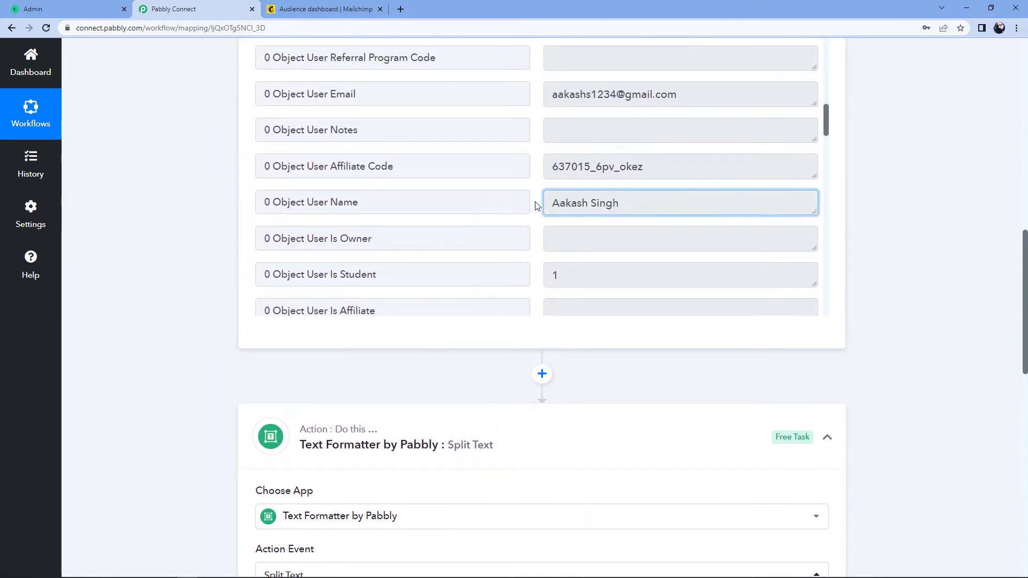
left_click(624, 203)
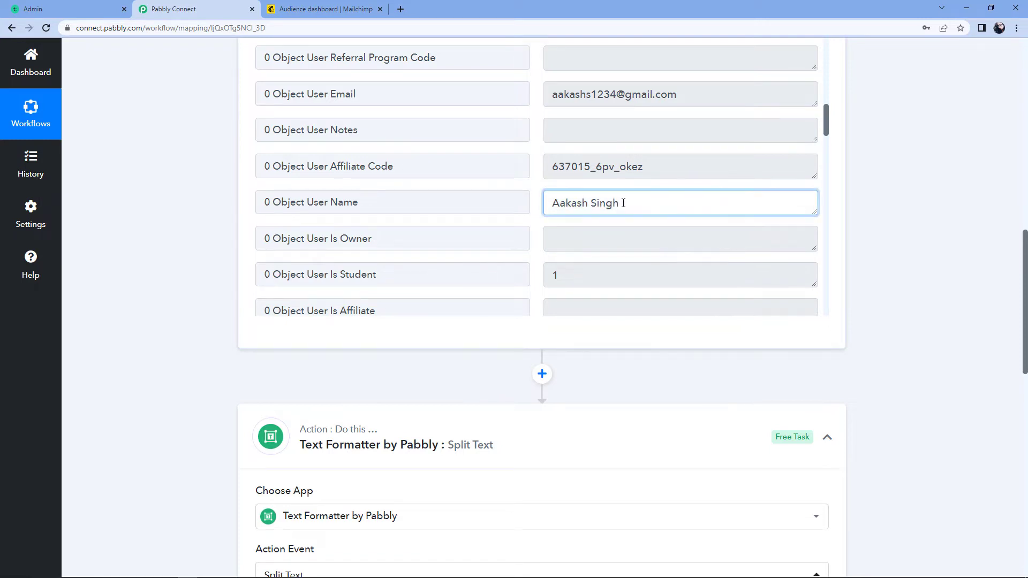
left_click_drag(621, 203, 555, 208)
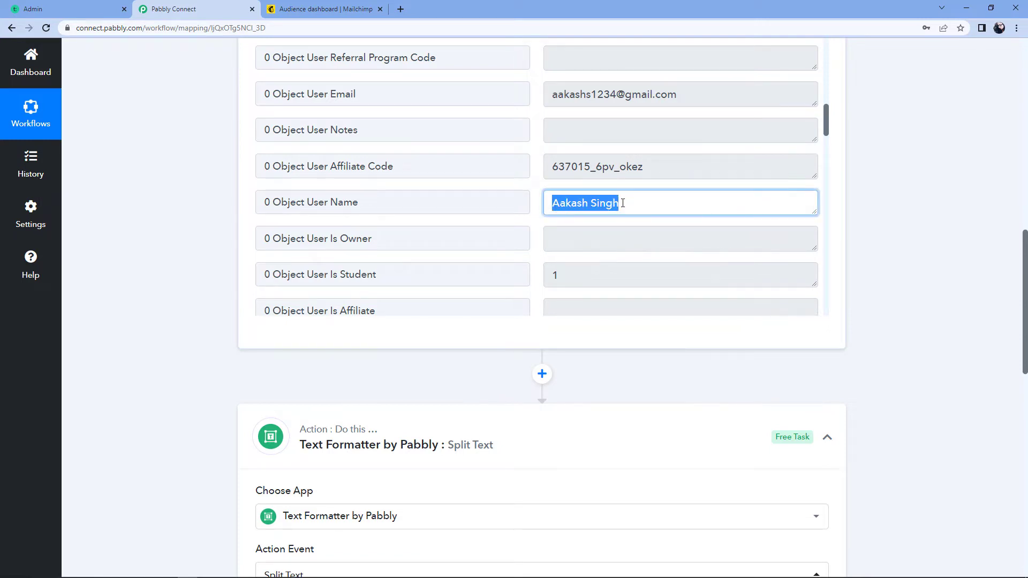
left_click(601, 205)
scroll(921, 256, "down", 8)
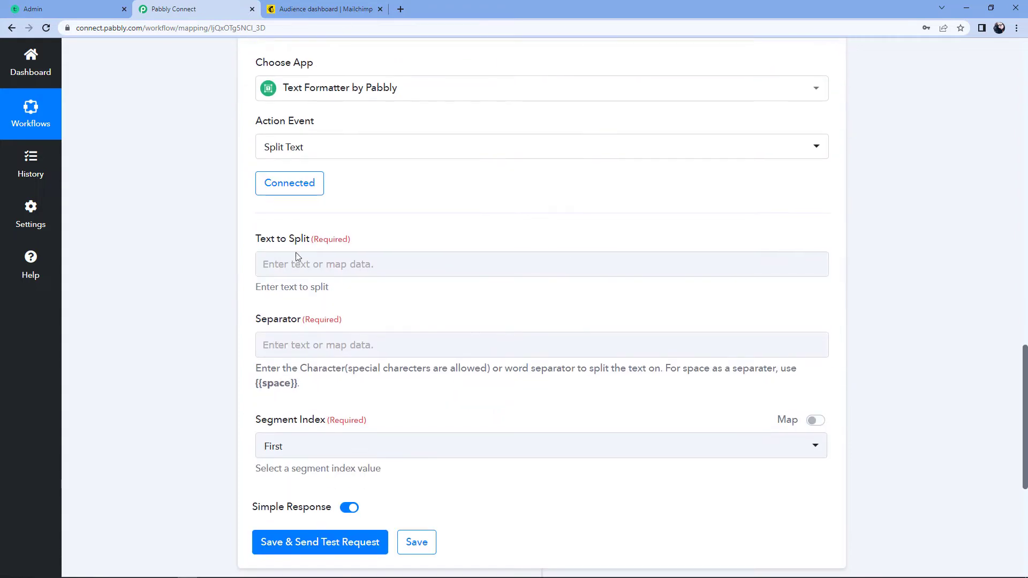
scroll(209, 256, "down", 1)
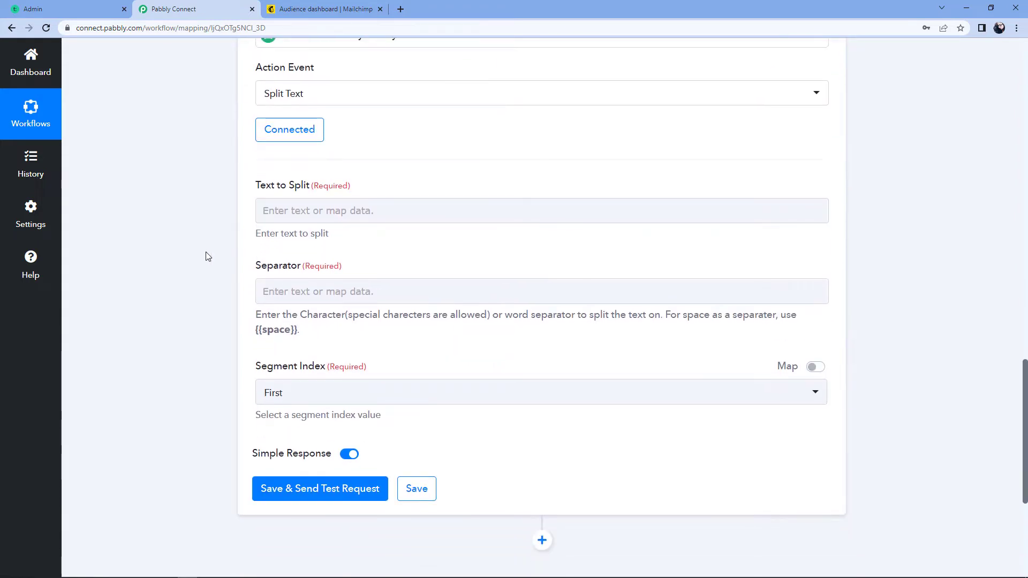
Map Teachable's Object User Name into Text to Split and select the {{space}} separator hint
left_click(299, 210)
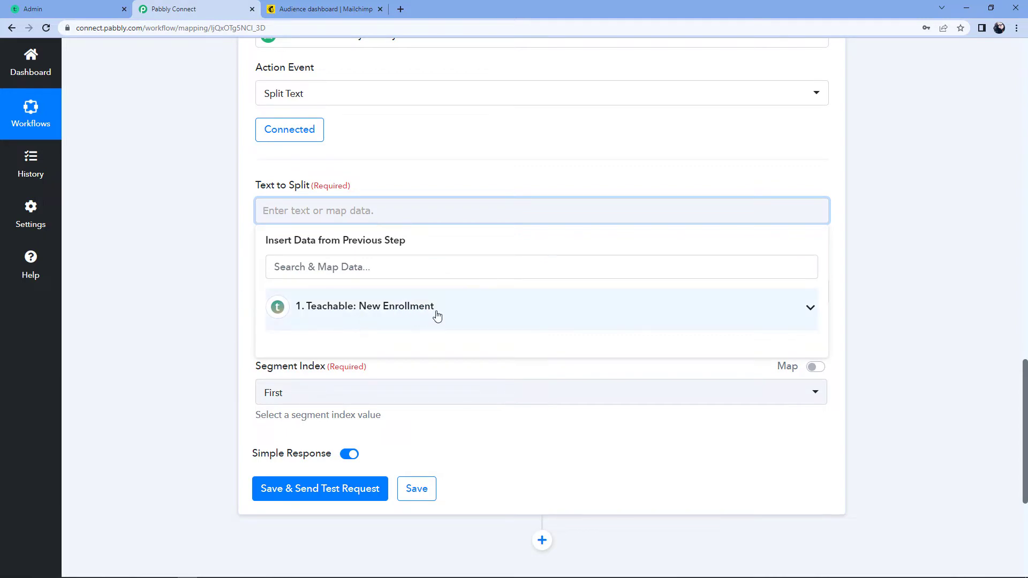
left_click(460, 311)
scroll(164, 262, "down", 3)
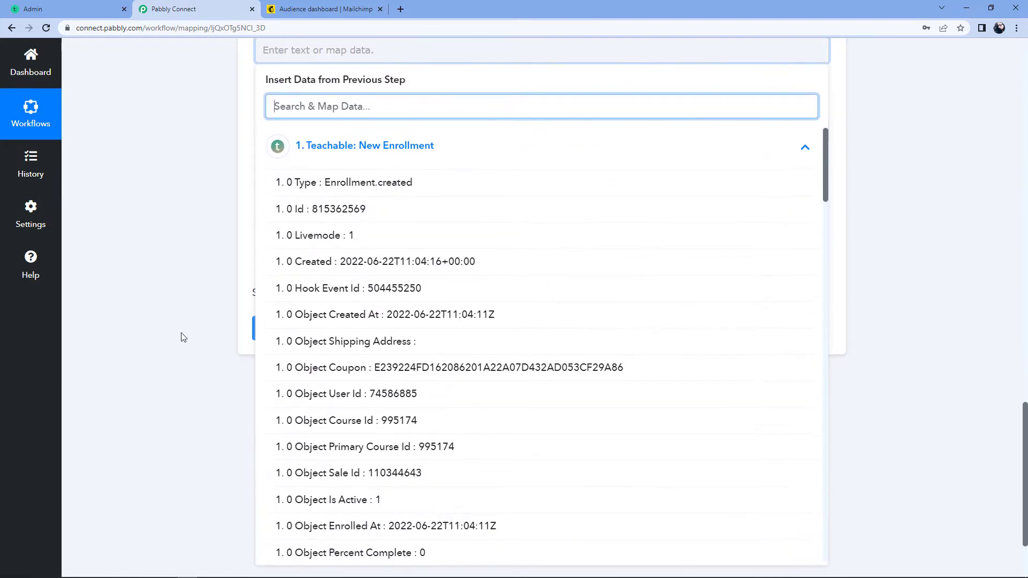
scroll(403, 228, "down", 2)
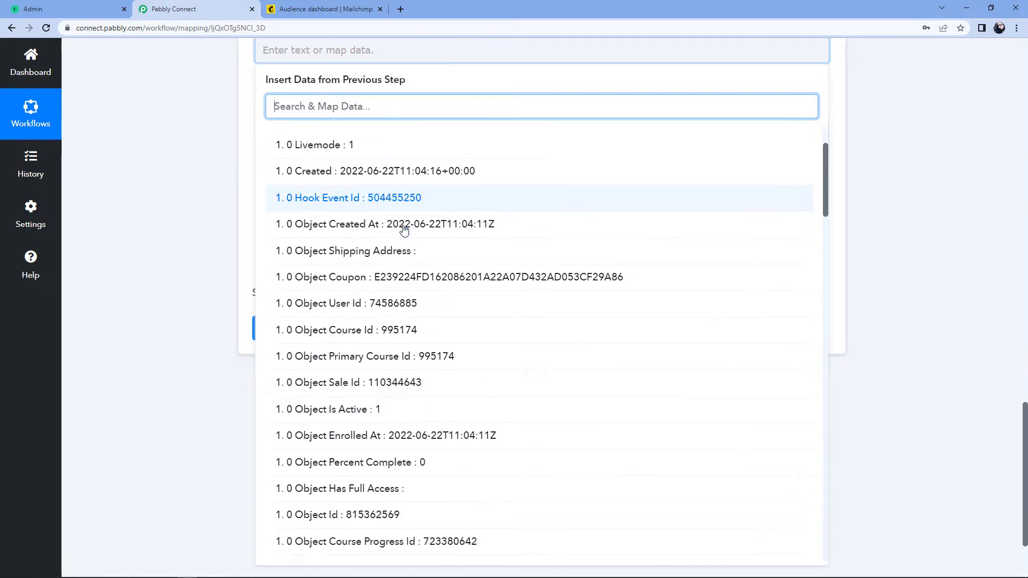
scroll(404, 230, "down", 9)
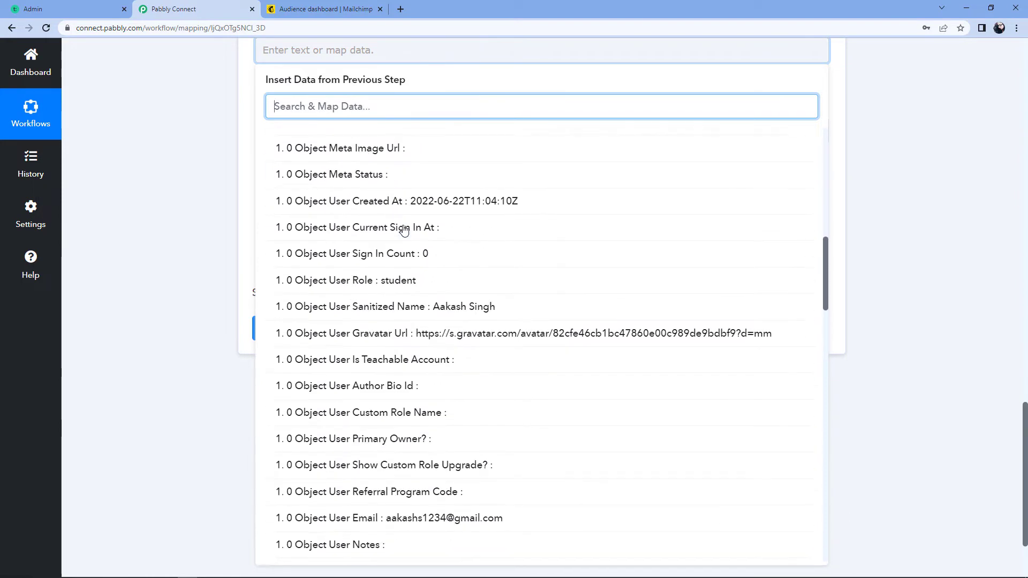
scroll(404, 229, "down", 7)
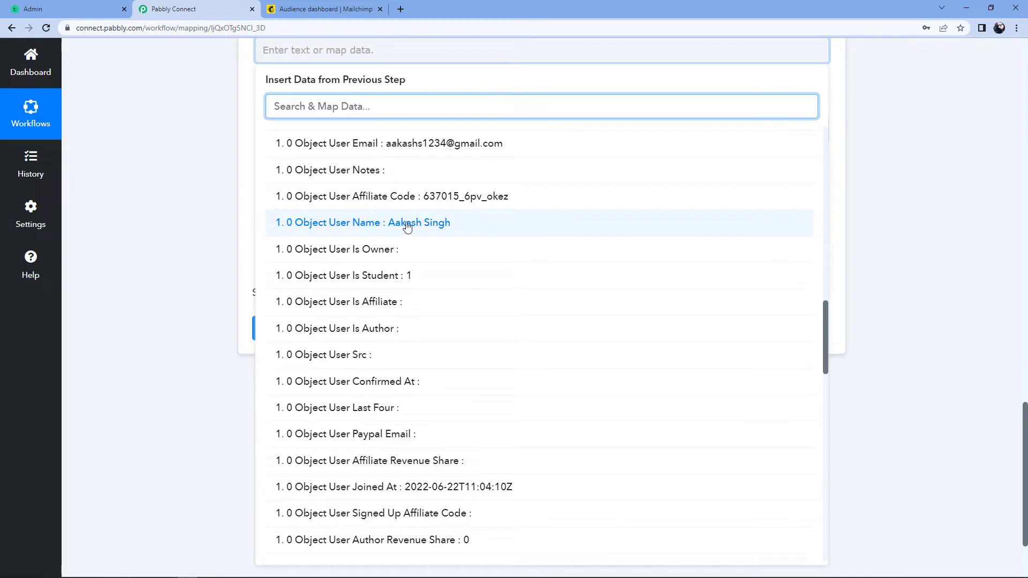
left_click(374, 224)
left_click(172, 167)
scroll(172, 174, "up", 2)
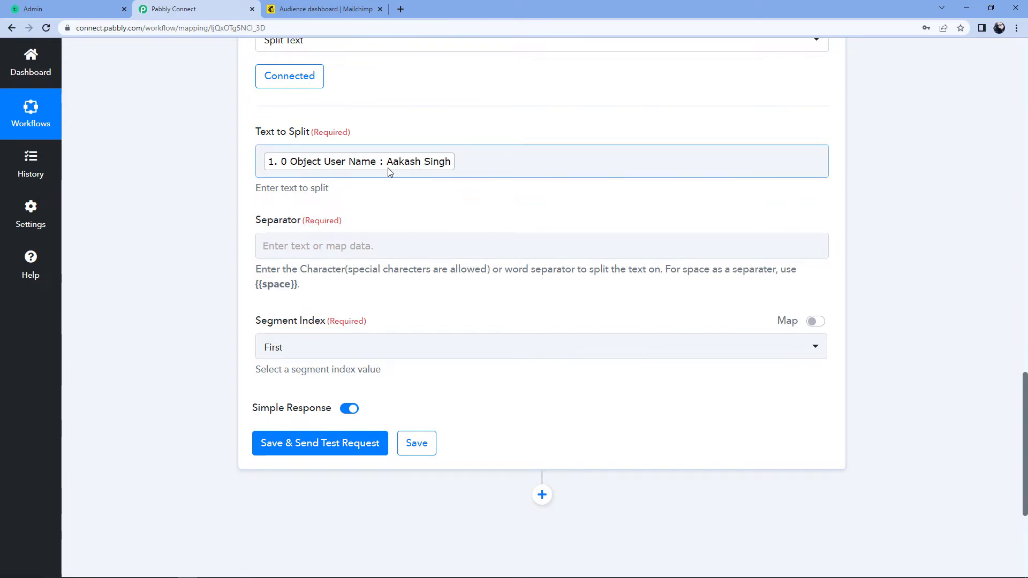
left_click_drag(256, 286, 299, 284)
key("ctrl+c")
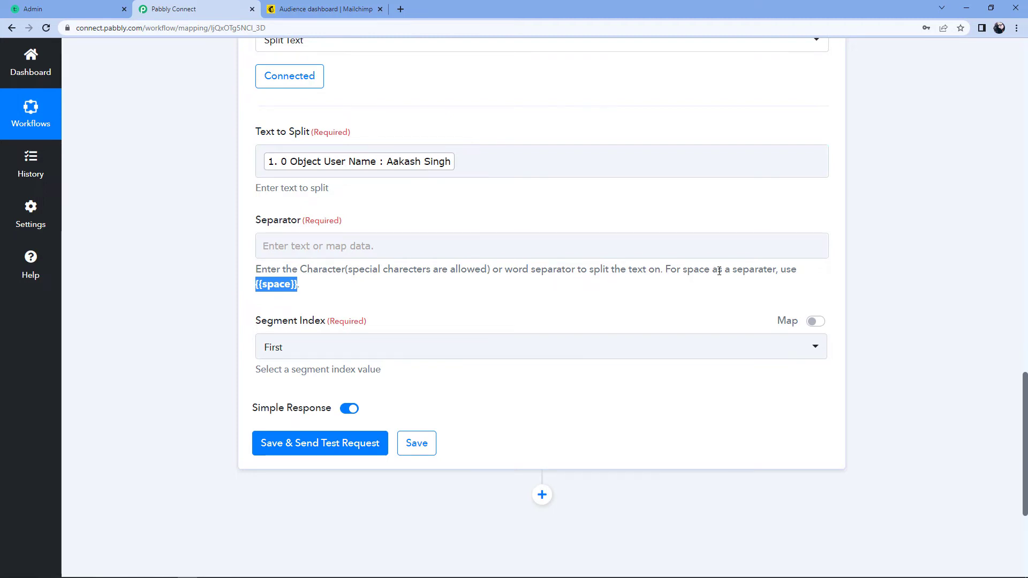
Set the Split Text separator to {{space}}, return all segments, and send a test request
left_click(269, 244)
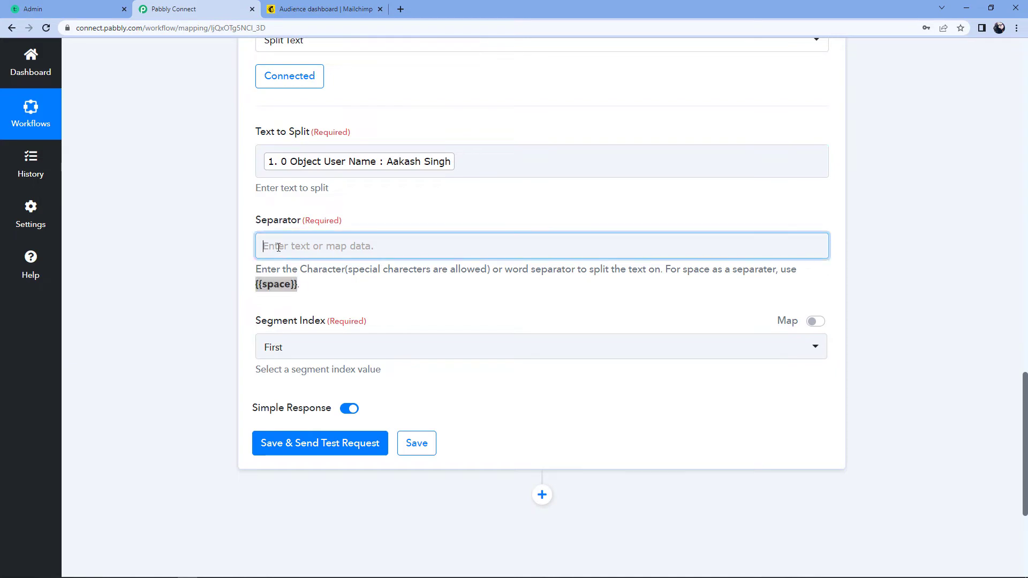
right_click(277, 247)
left_click(301, 333)
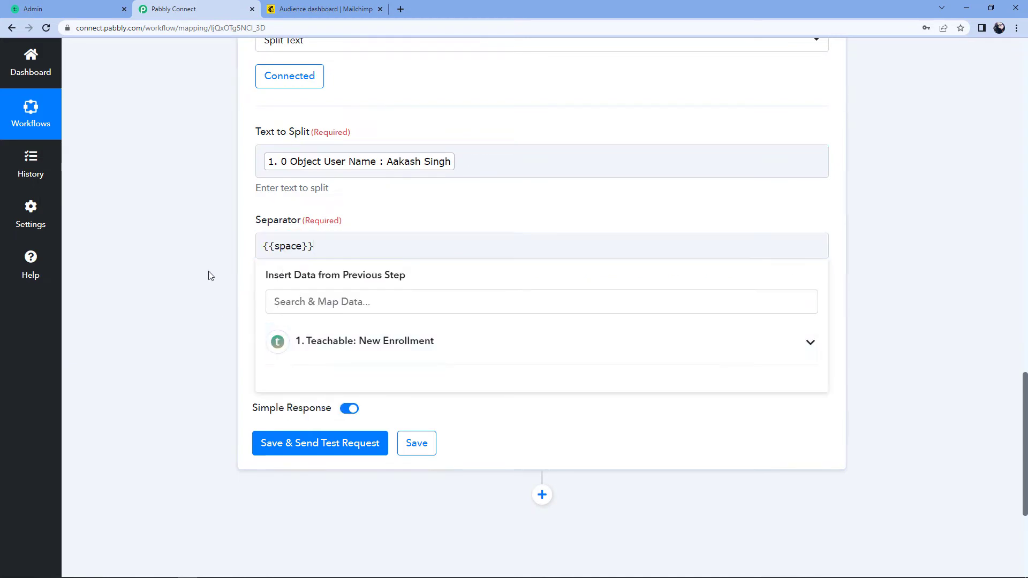
left_click(207, 275)
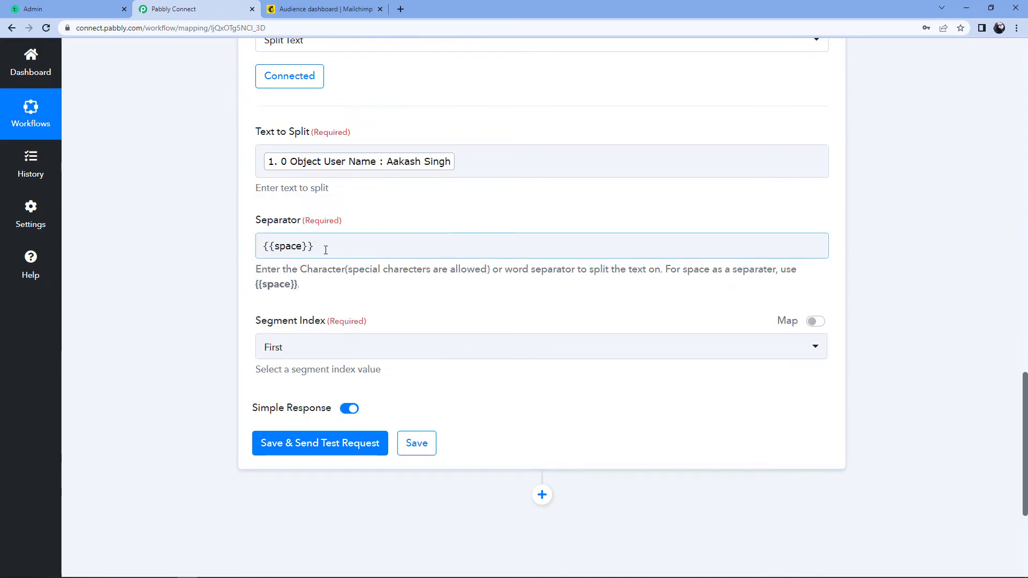
left_click(195, 307)
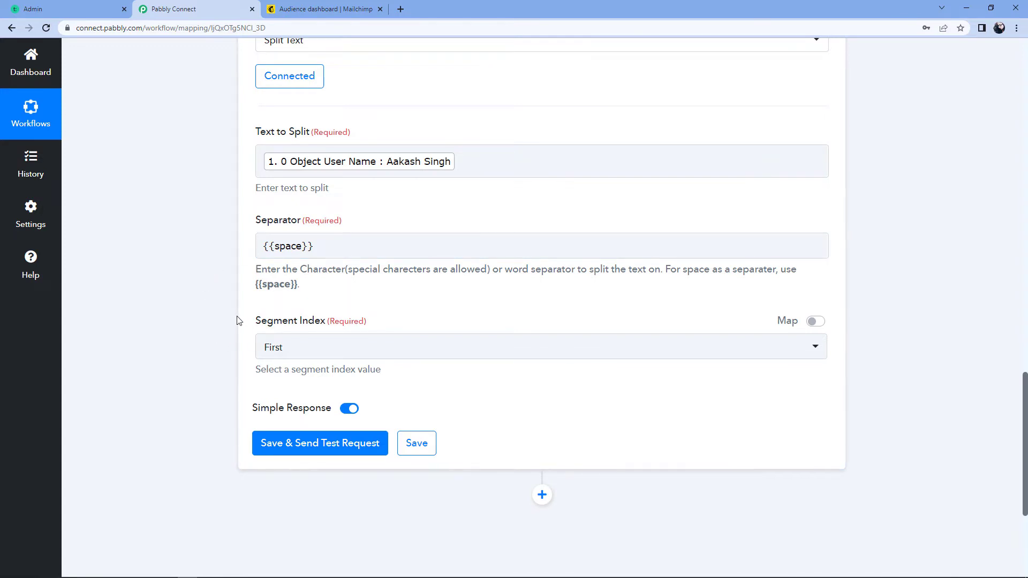
left_click(400, 349)
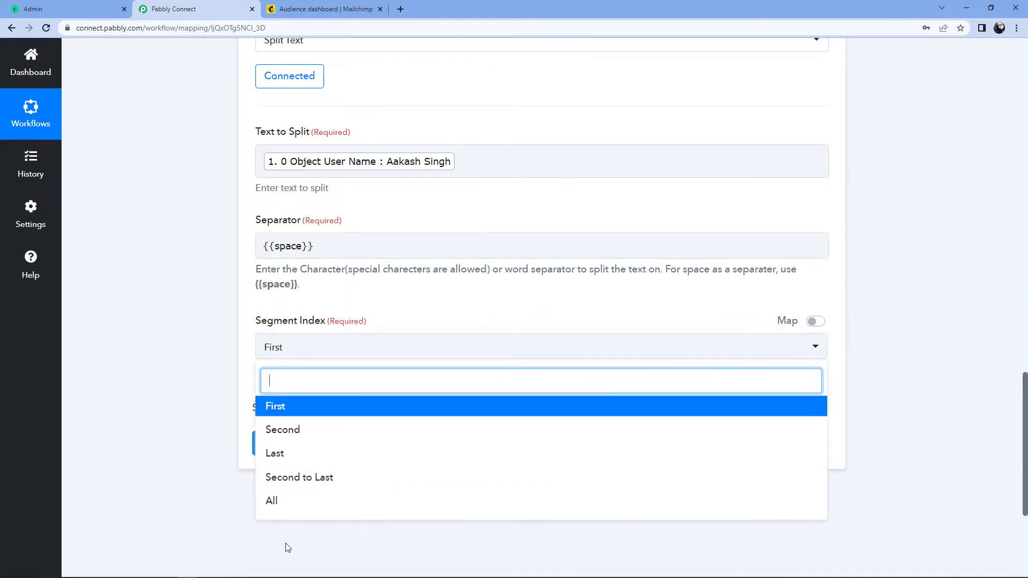
left_click(287, 509)
left_click(332, 446)
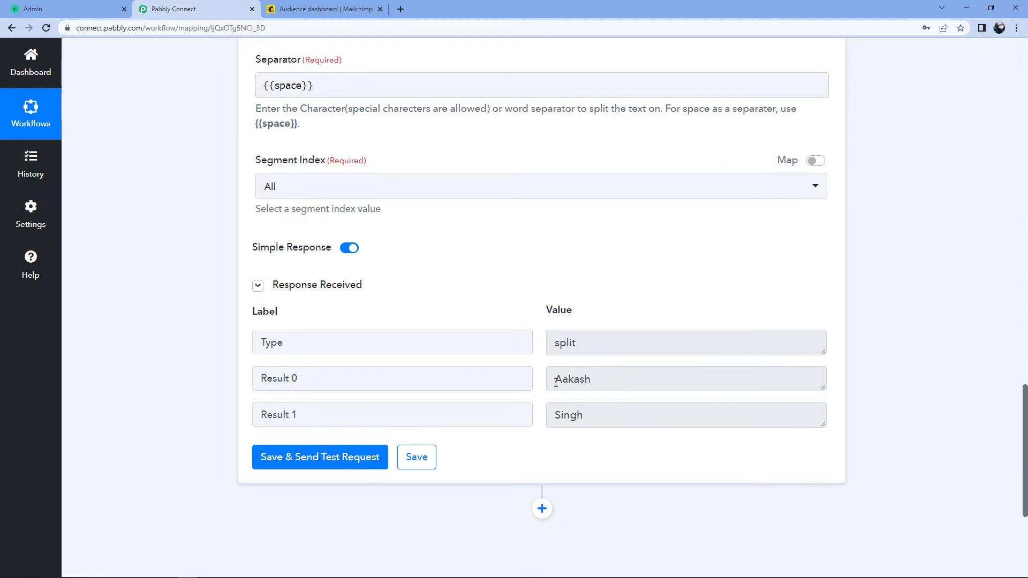
Check the first- and last-name split results, then add a new action step below the formatter
left_click_drag(557, 382, 599, 379)
left_click_drag(594, 414, 544, 417)
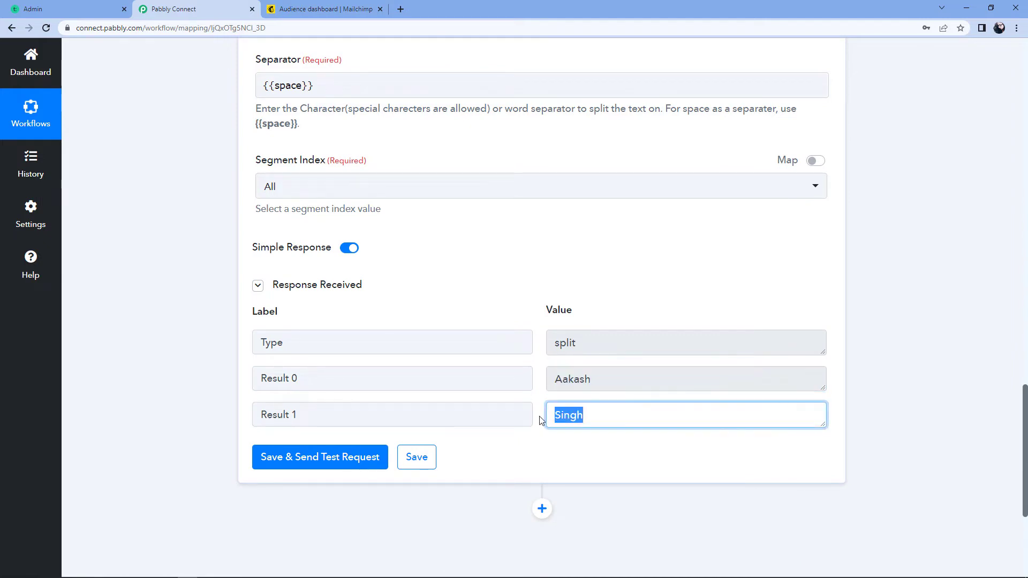
left_click(542, 386)
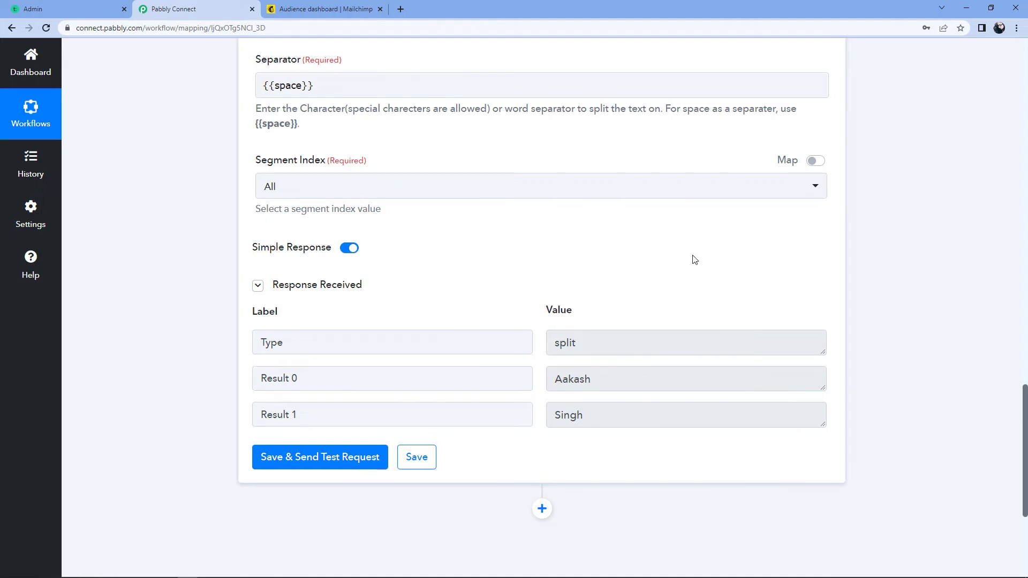
scroll(694, 260, "down", 4)
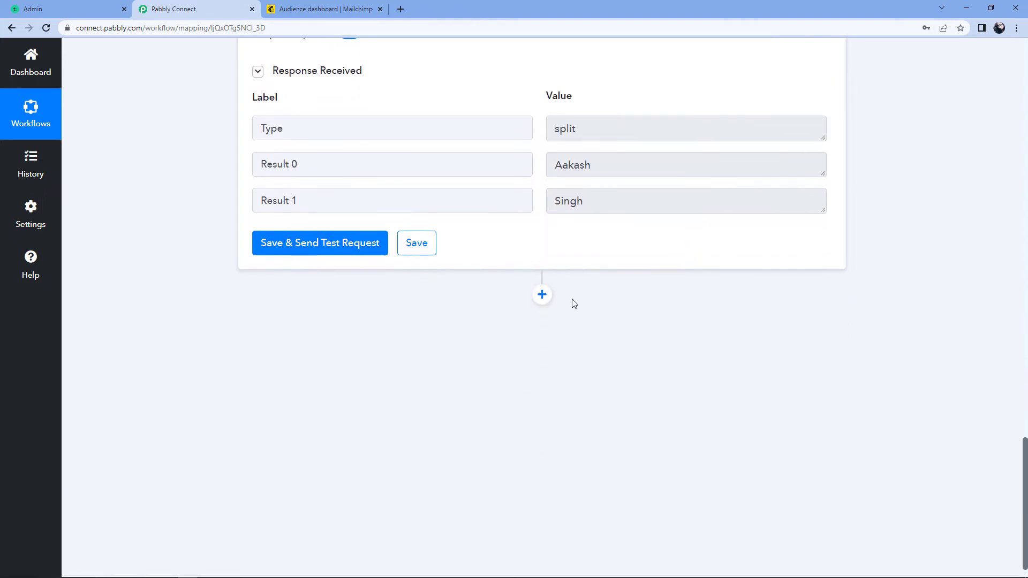
left_click(542, 294)
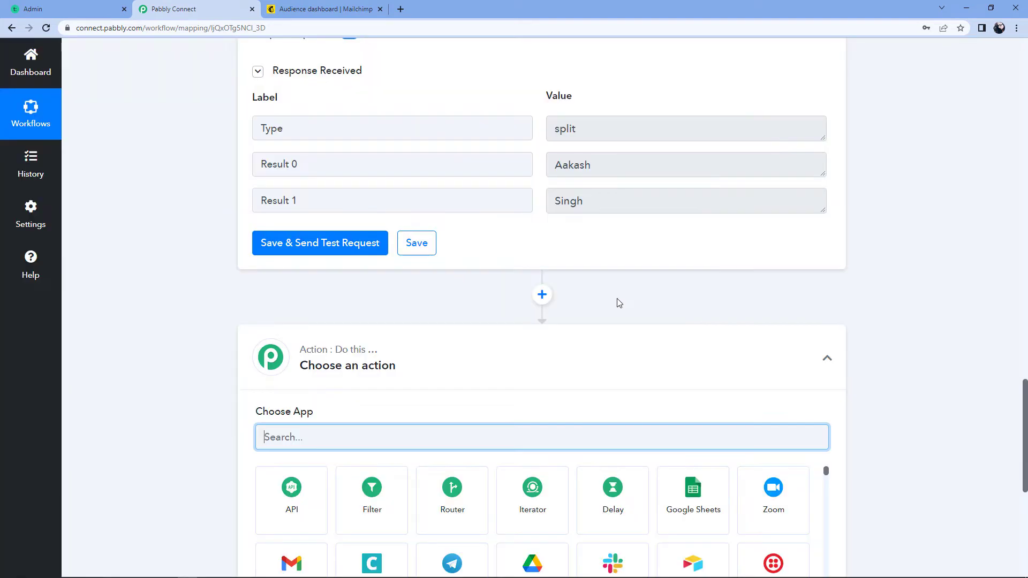
Pick MailChimp with the 'Add New Member with Custom Fields' event and begin a new connection
scroll(617, 300, "down", 3)
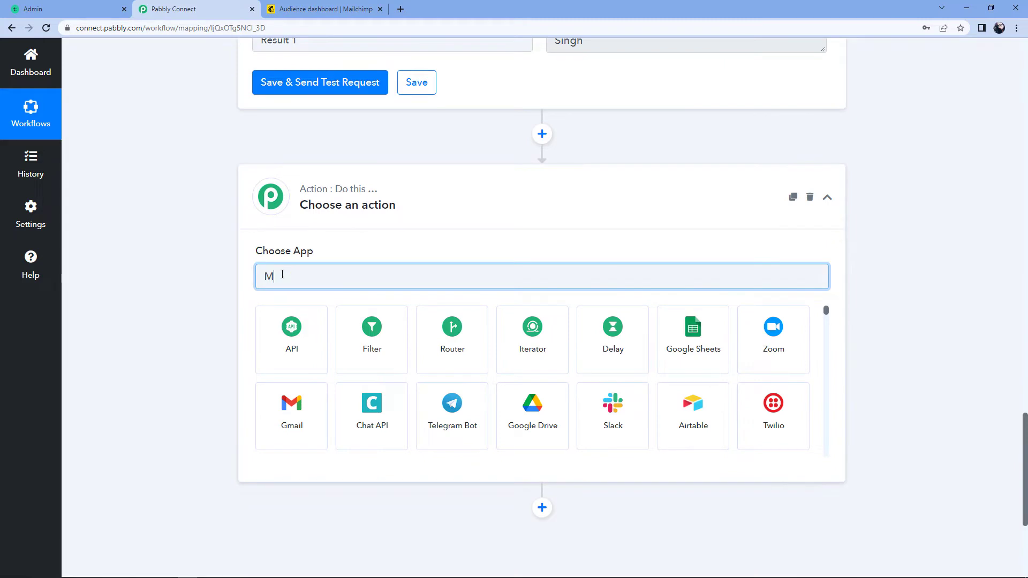
type("Mail")
left_click(688, 409)
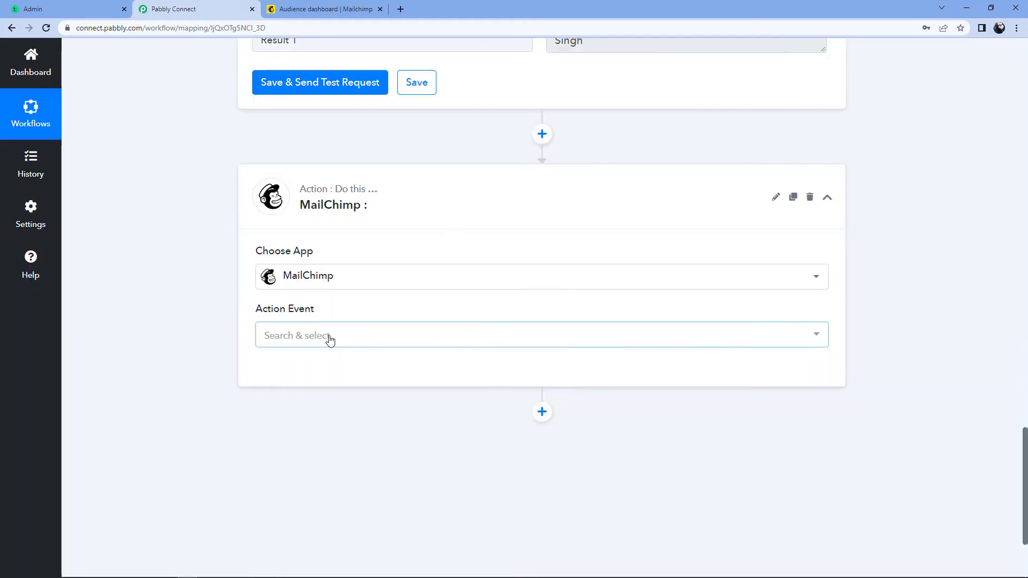
left_click(335, 340)
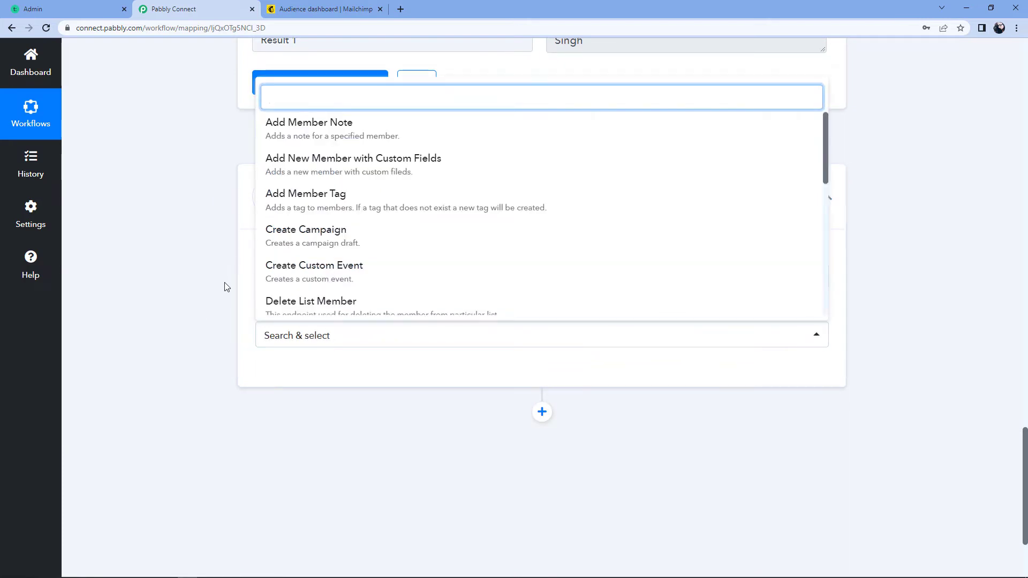
scroll(222, 281, "down", 3)
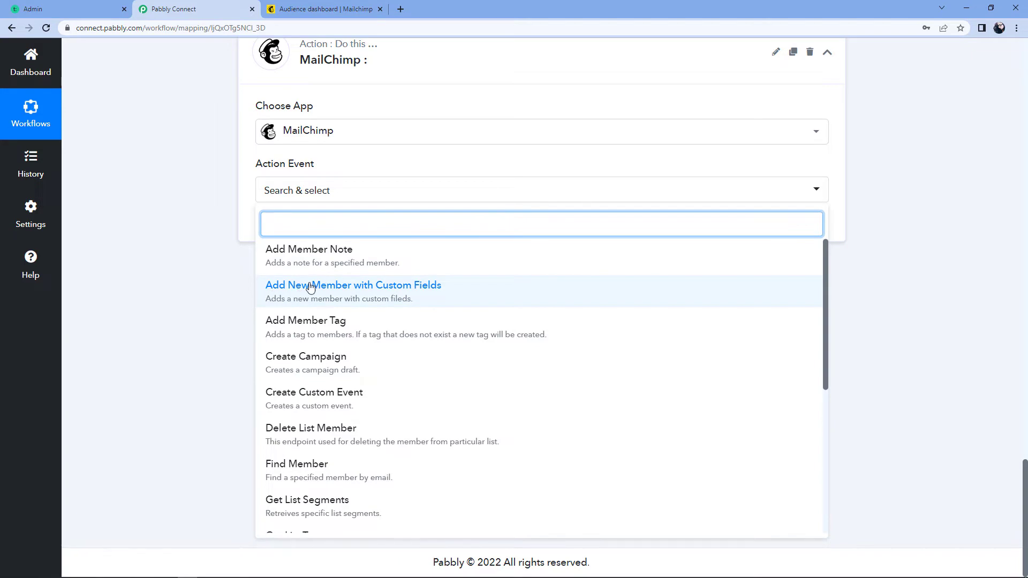
left_click(384, 297)
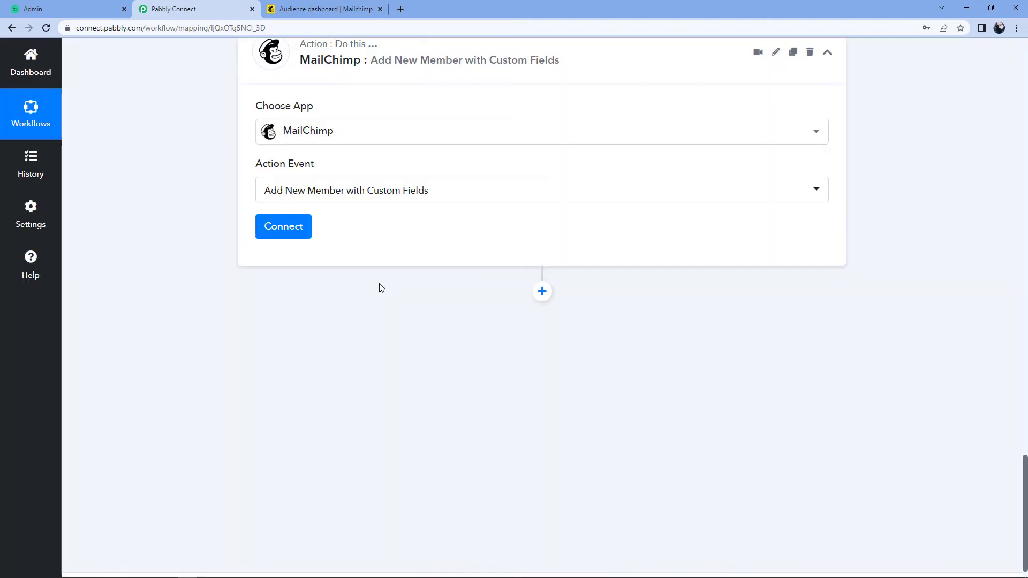
left_click(284, 229)
left_click(493, 181)
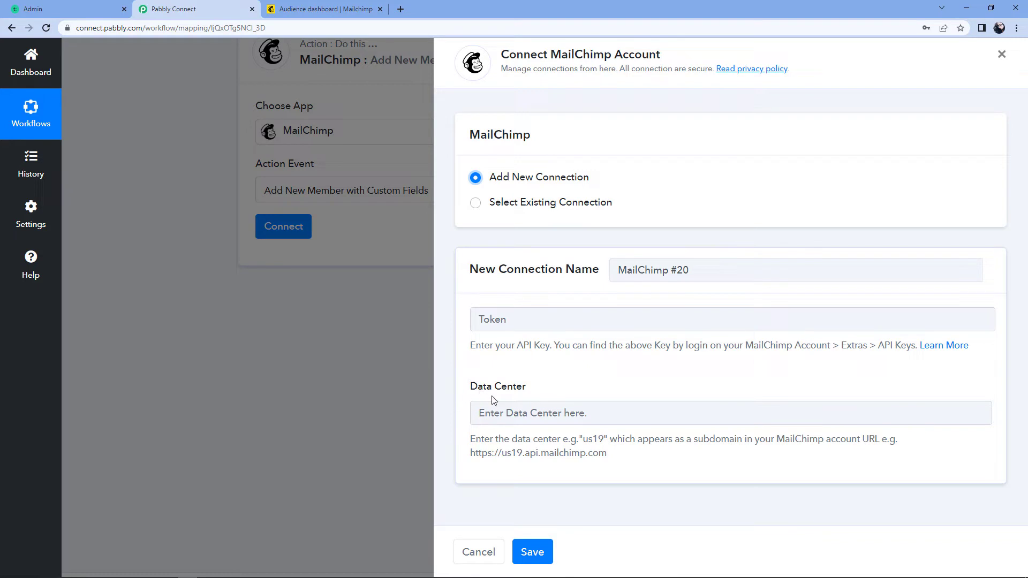
Copy the us6 data-center code from the Mailchimp Audience dashboard's web address
left_click(296, 7)
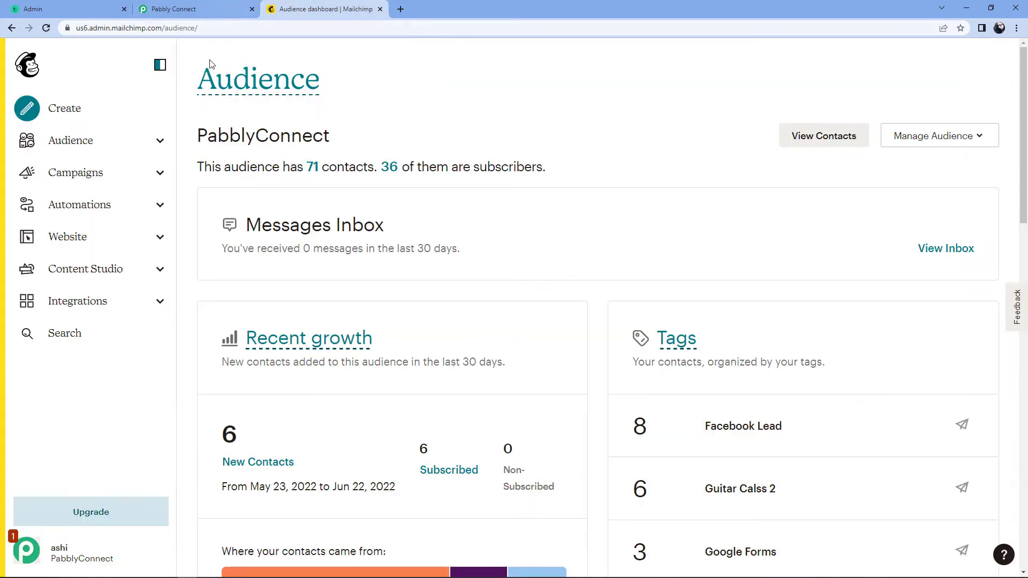
double_click(98, 28)
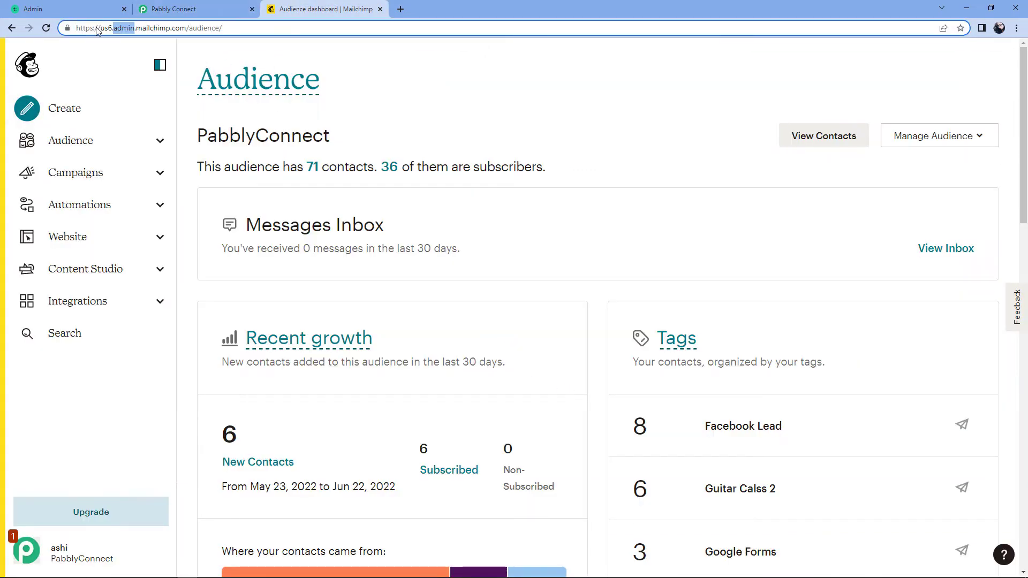
left_click(103, 29)
right_click(105, 32)
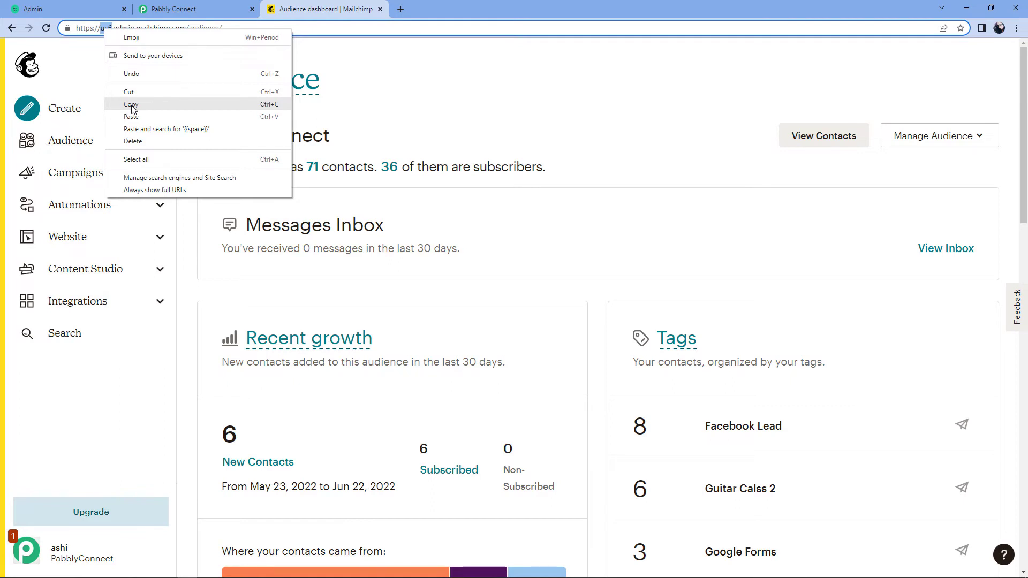
left_click(132, 104)
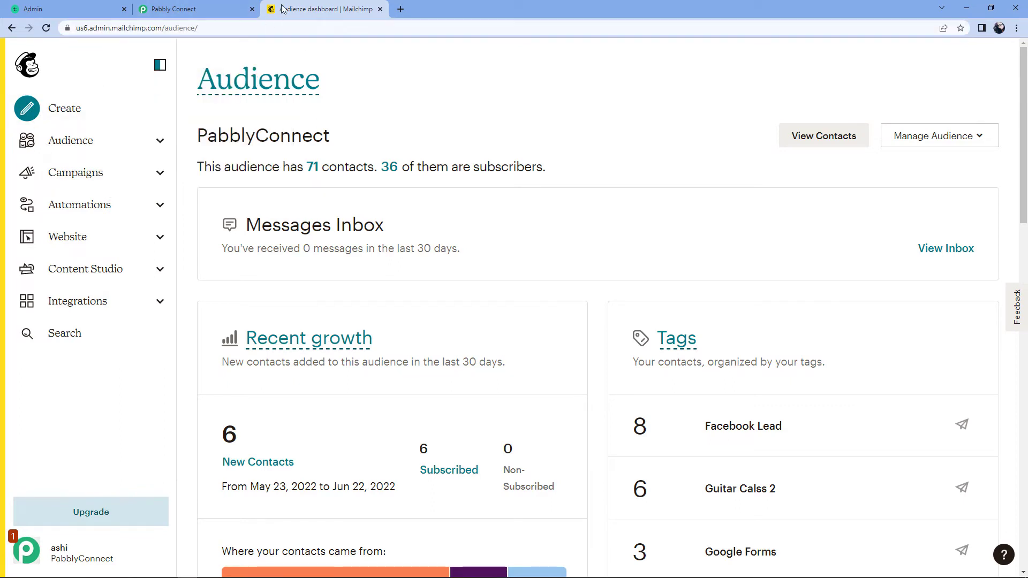
Paste us6 into the Data Center field of connection MailChimp #20, then return to Mailchimp
left_click(195, 8)
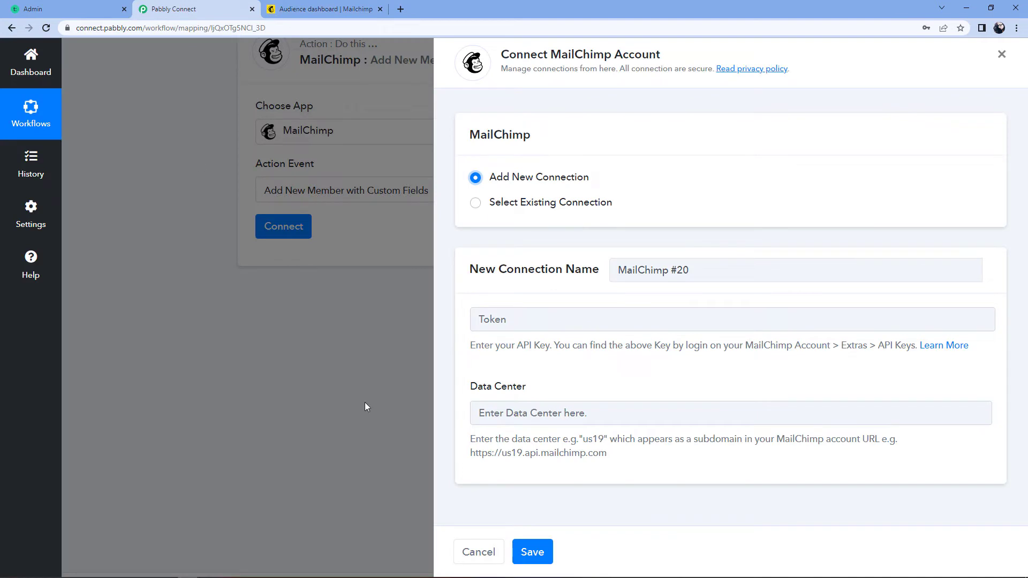
right_click(479, 412)
left_click(545, 325)
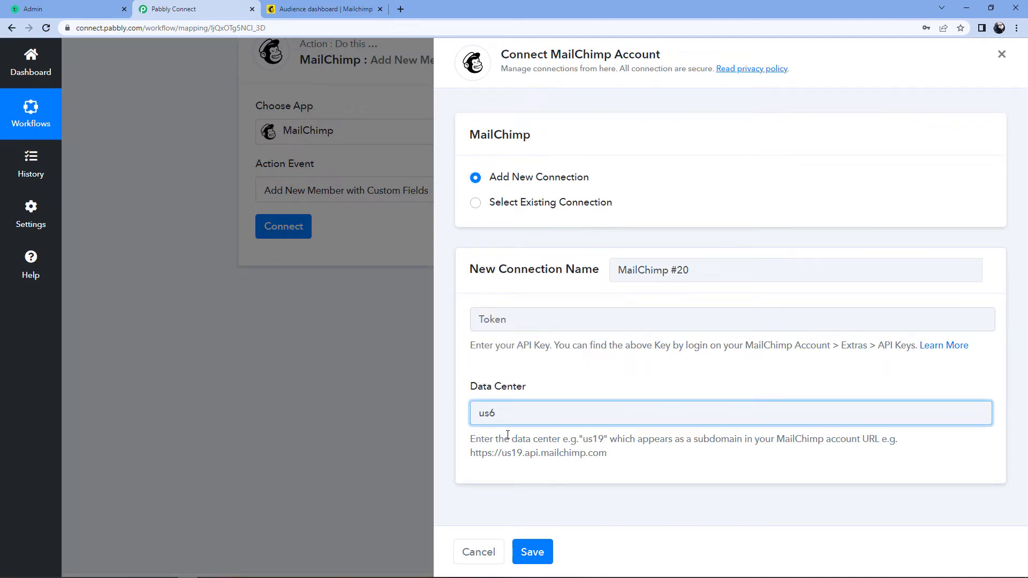
left_click_drag(472, 437, 623, 461)
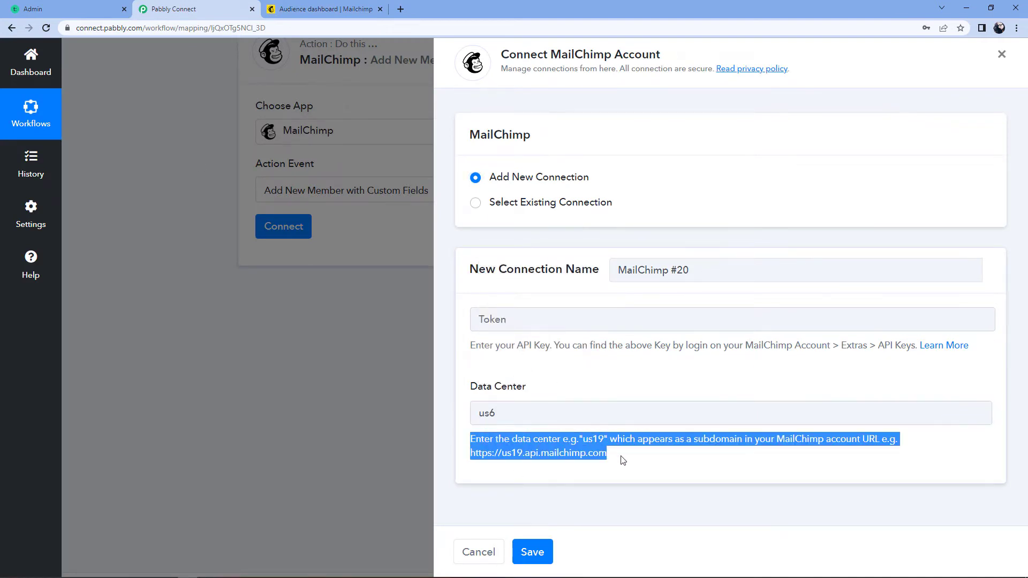
left_click(623, 461)
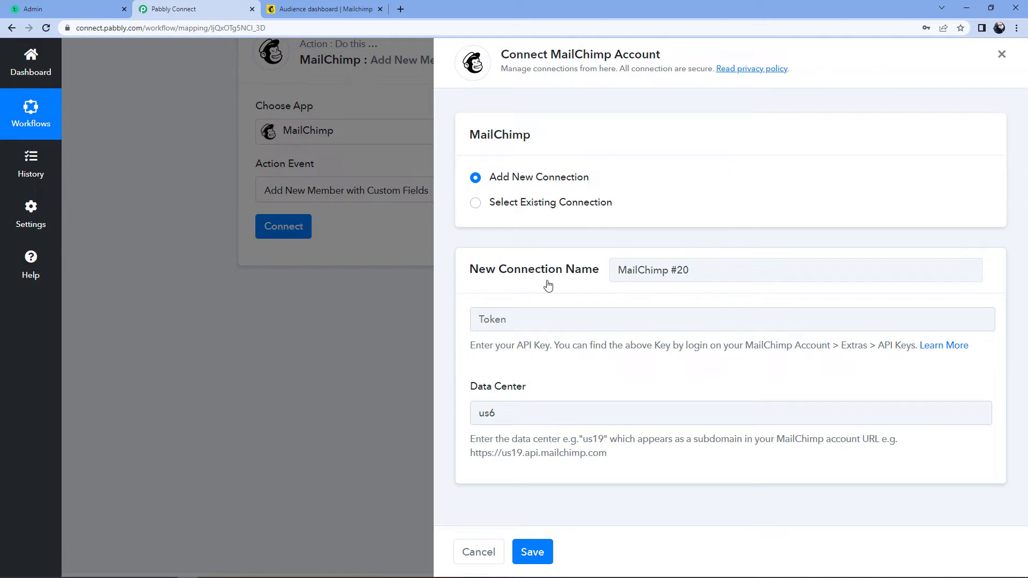
left_click(342, 9)
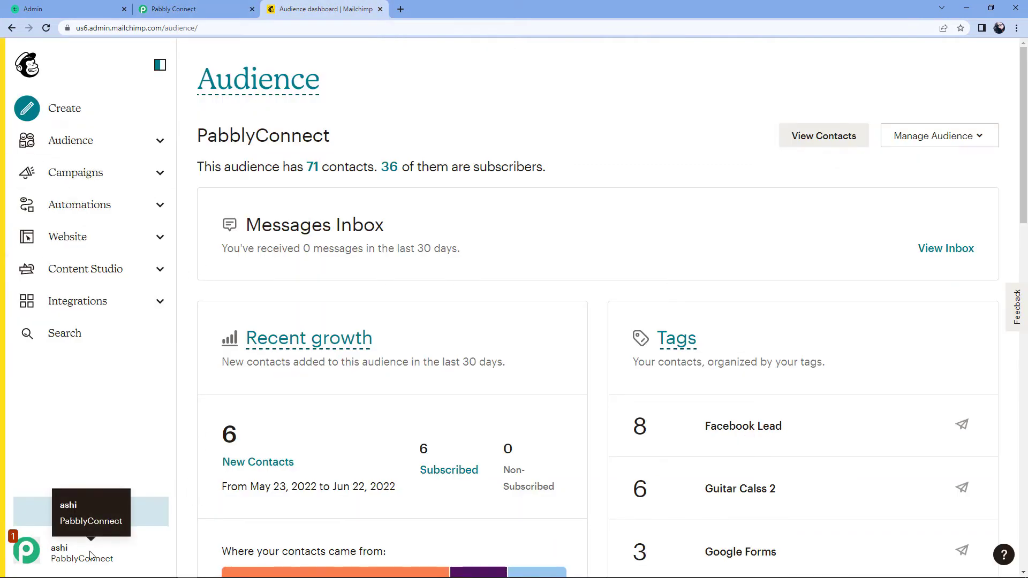
Go to Profile > Extras > API keys and create a new Mailchimp API key
left_click(33, 553)
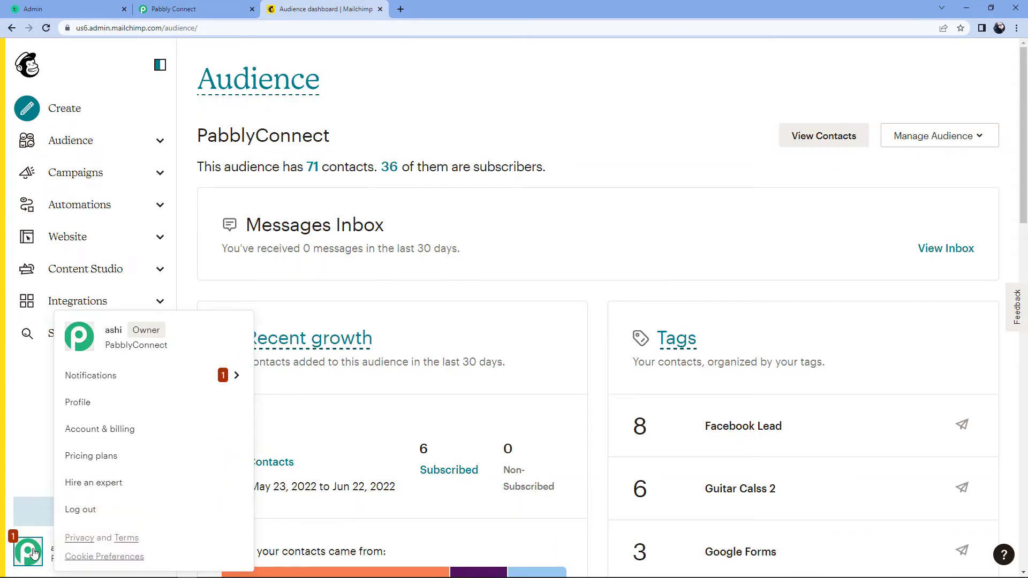
left_click(89, 409)
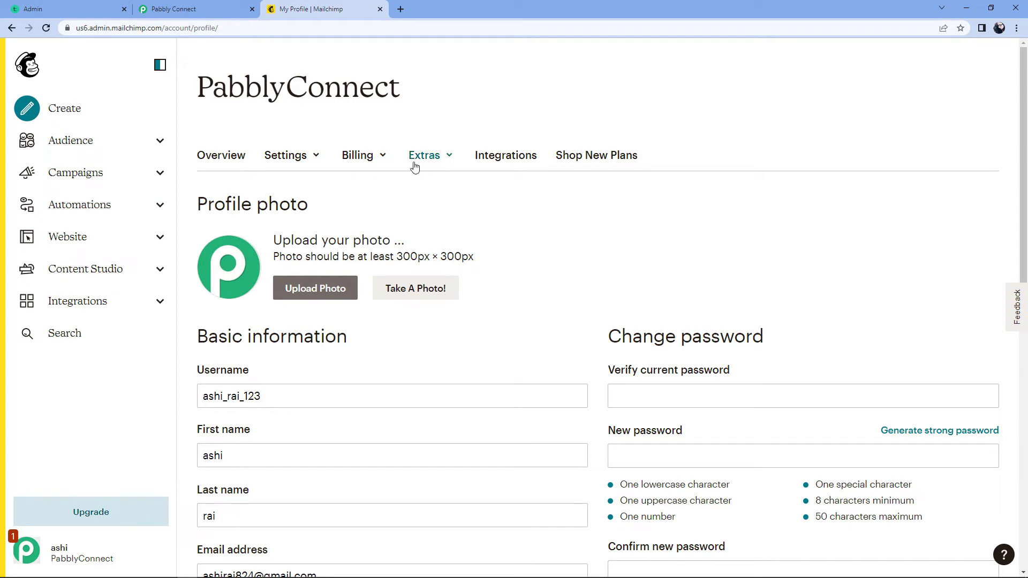
left_click(444, 158)
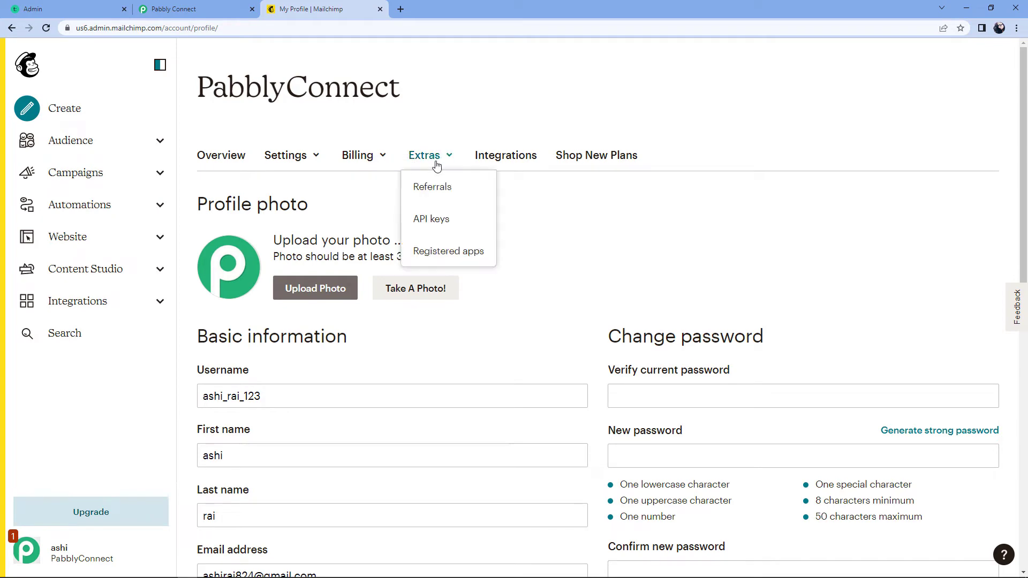
left_click(430, 220)
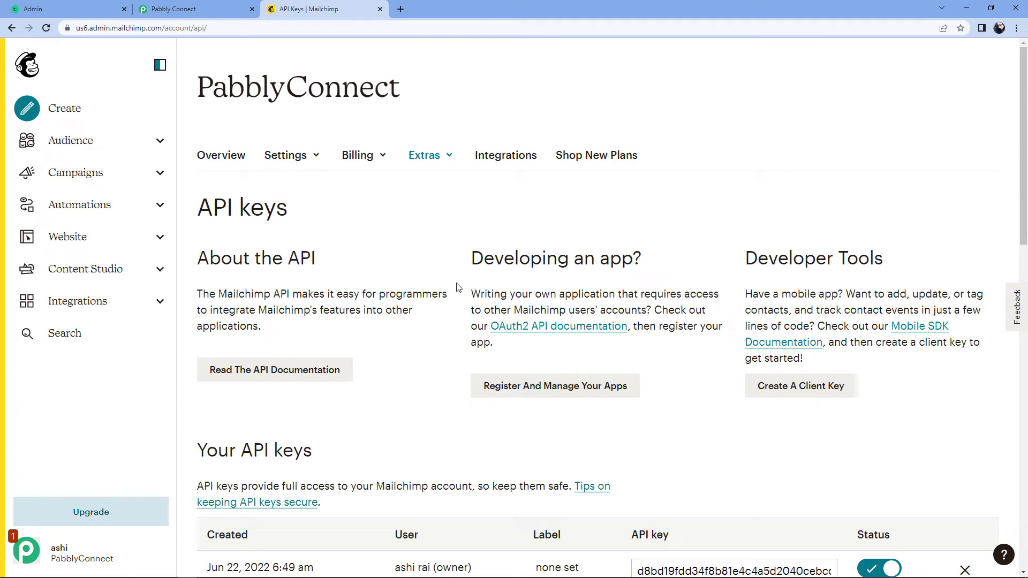
scroll(456, 288, "down", 4)
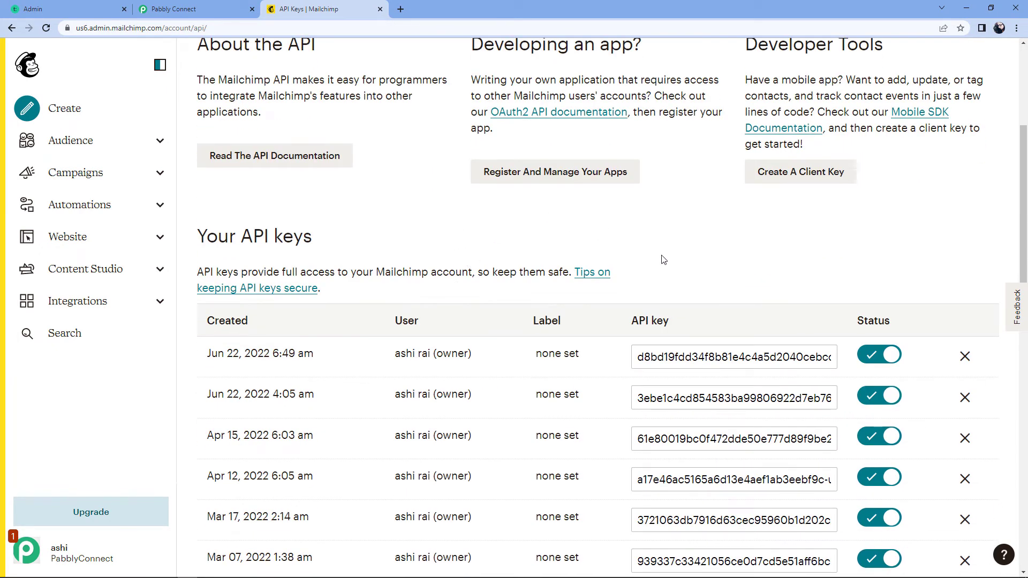
scroll(643, 263, "down", 4)
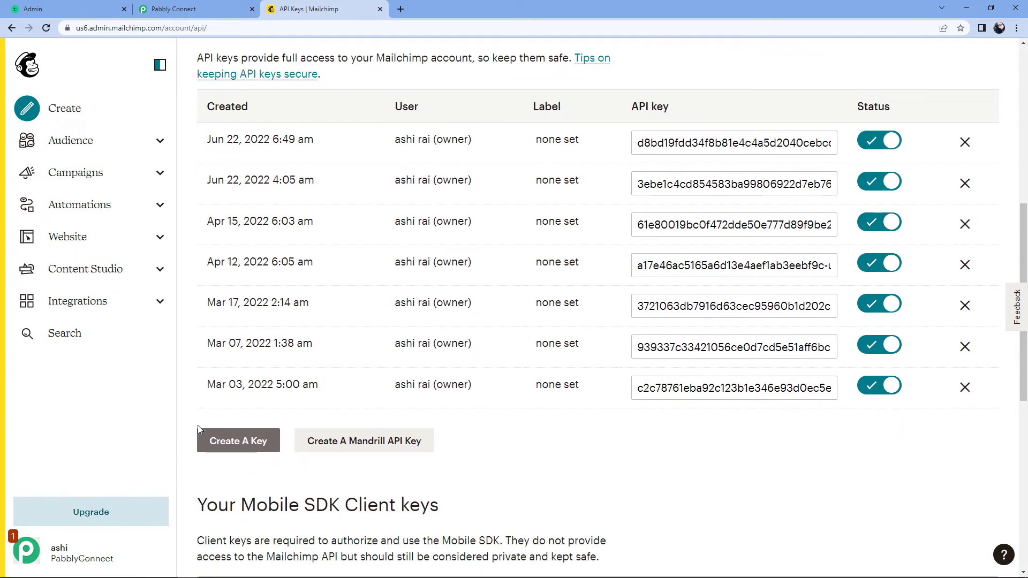
left_click(239, 446)
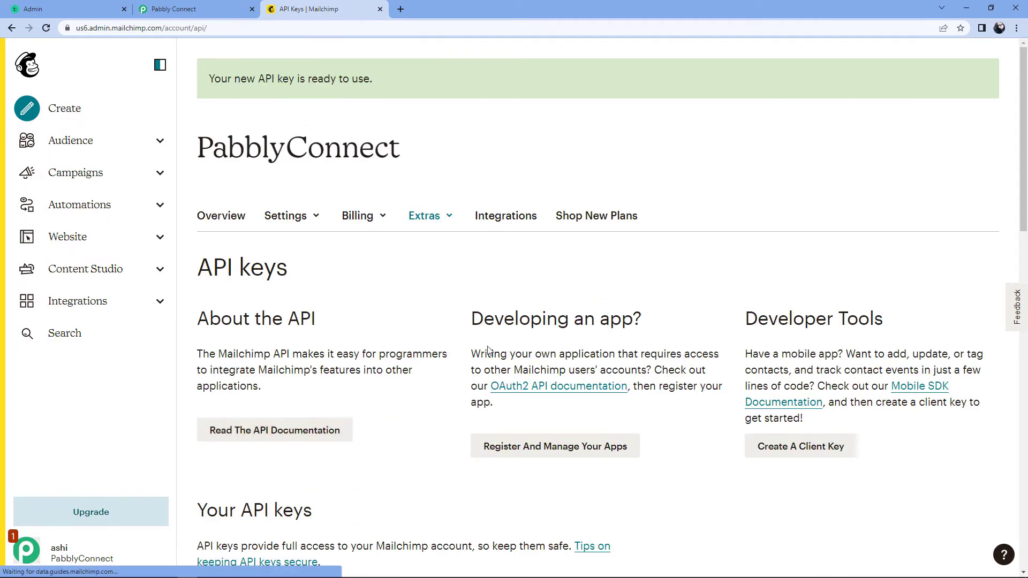
Copy the newly created API key and return to the Pabbly Connect Token field
scroll(432, 351, "down", 5)
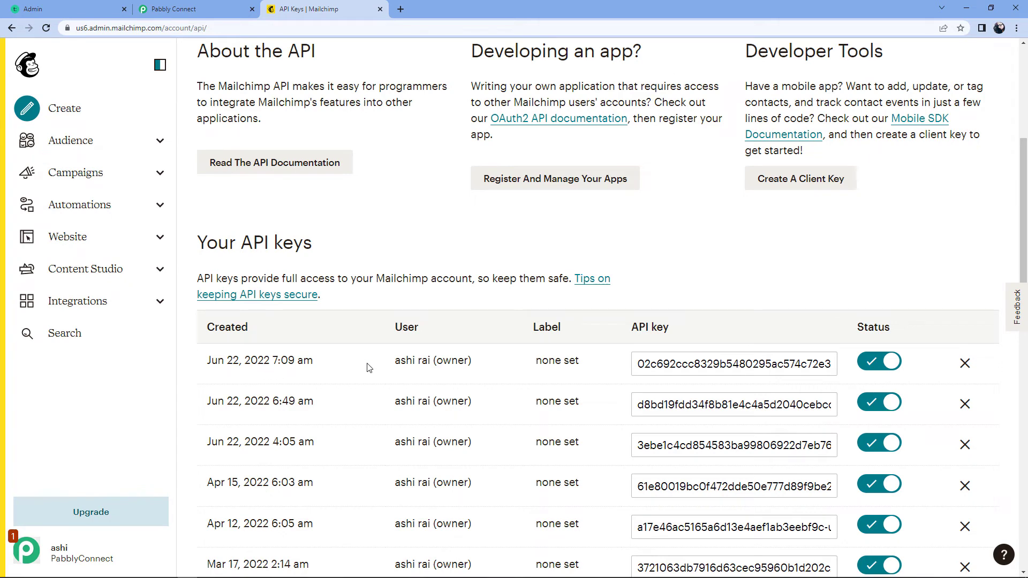
left_click(714, 358)
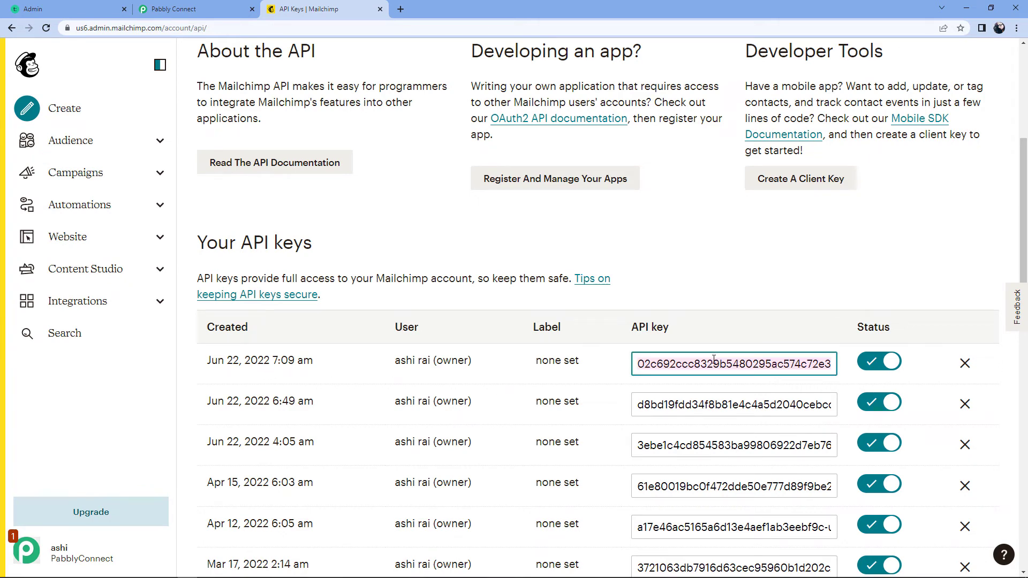
right_click(714, 360)
left_click(742, 405)
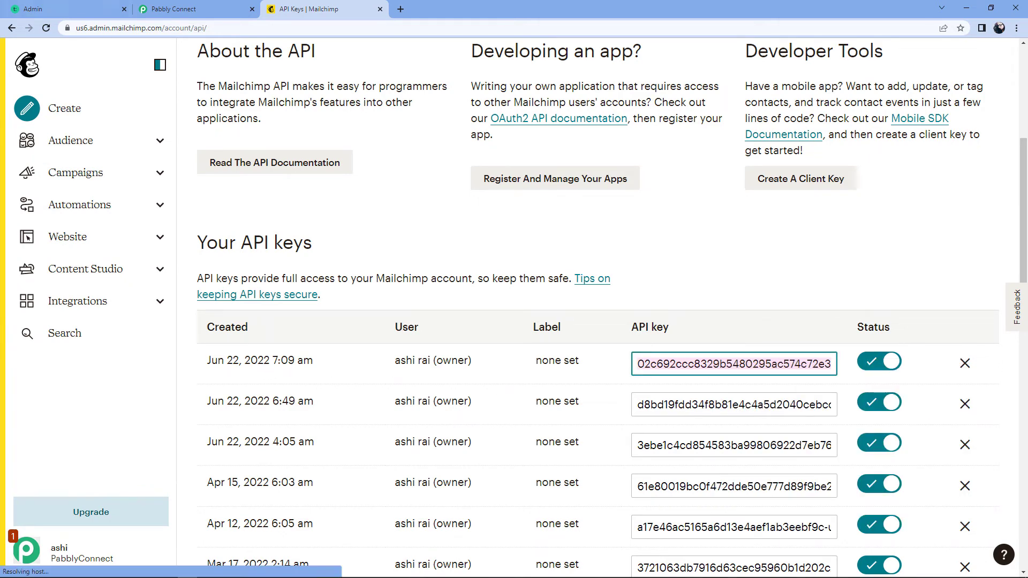
left_click(223, 10)
left_click(491, 319)
Paste the API key as the Token and save the MailChimp connection
right_click(492, 320)
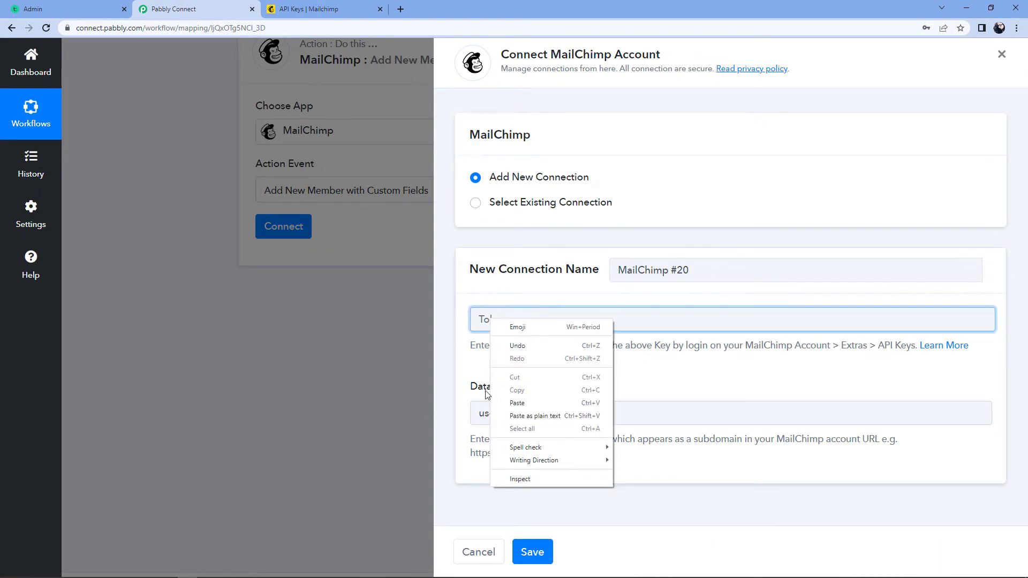
left_click(511, 401)
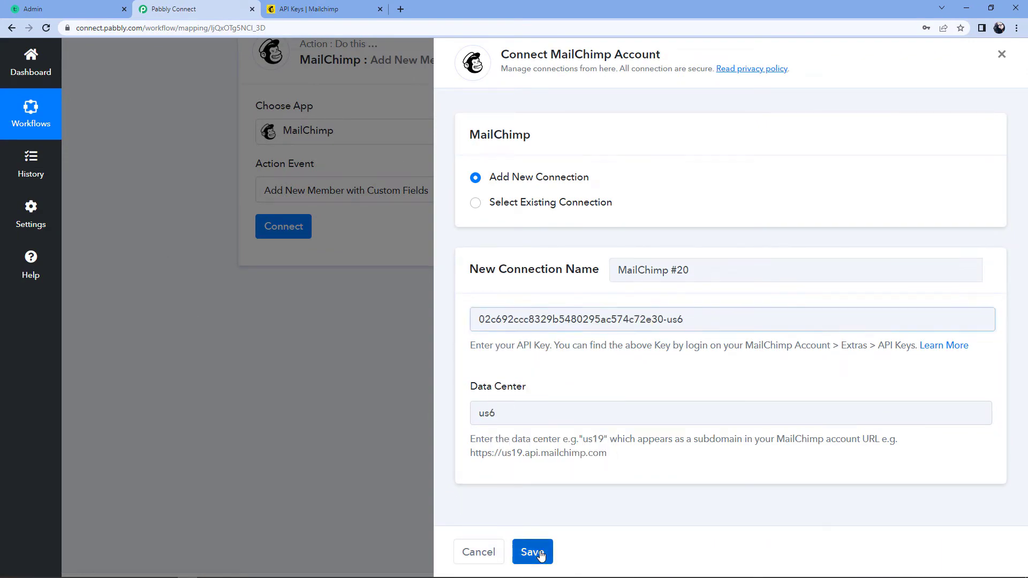
left_click(536, 552)
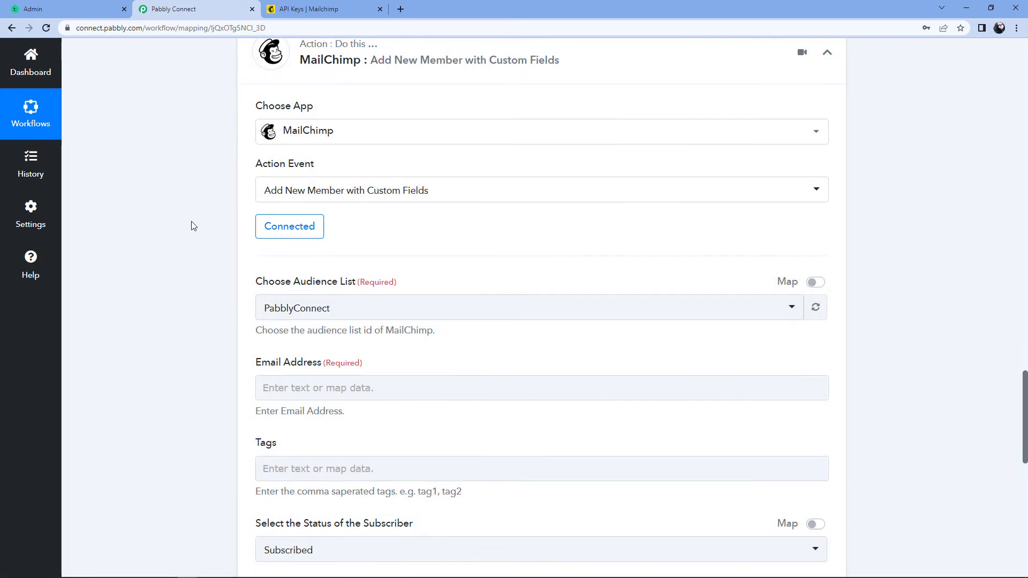
Choose PabblyConnect as the Mailchimp audience list
scroll(191, 220, "down", 2)
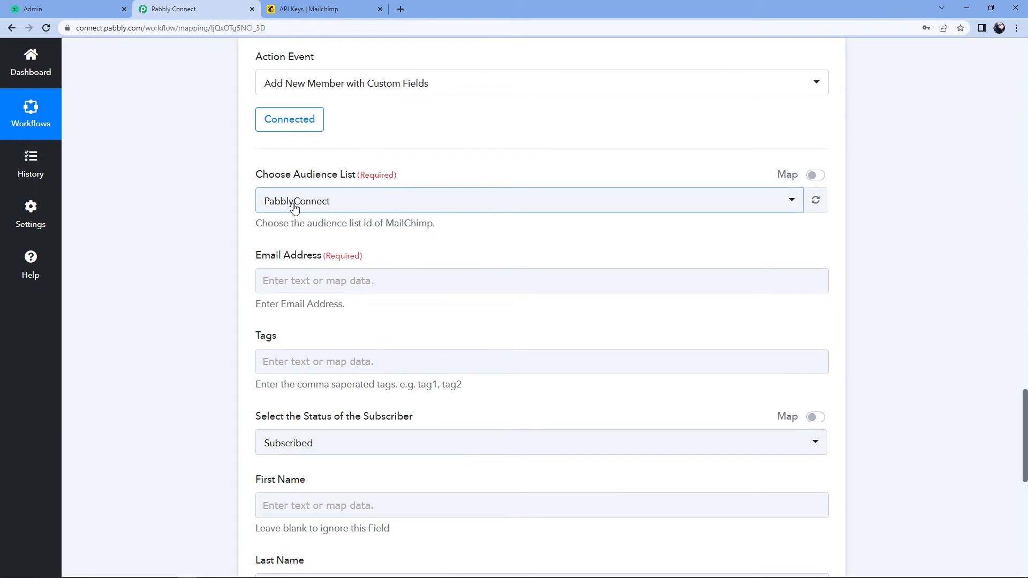
left_click(369, 203)
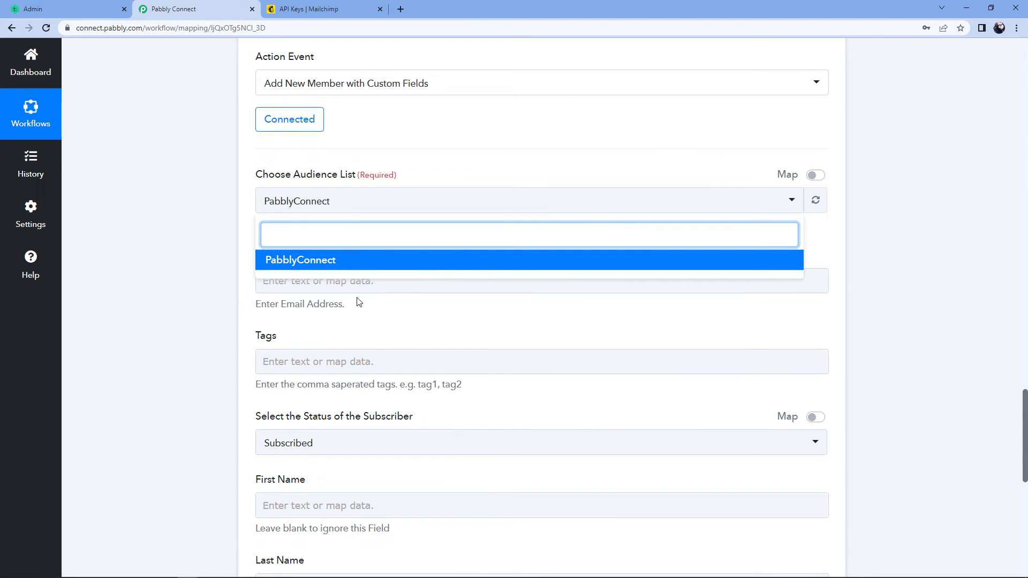
left_click(292, 262)
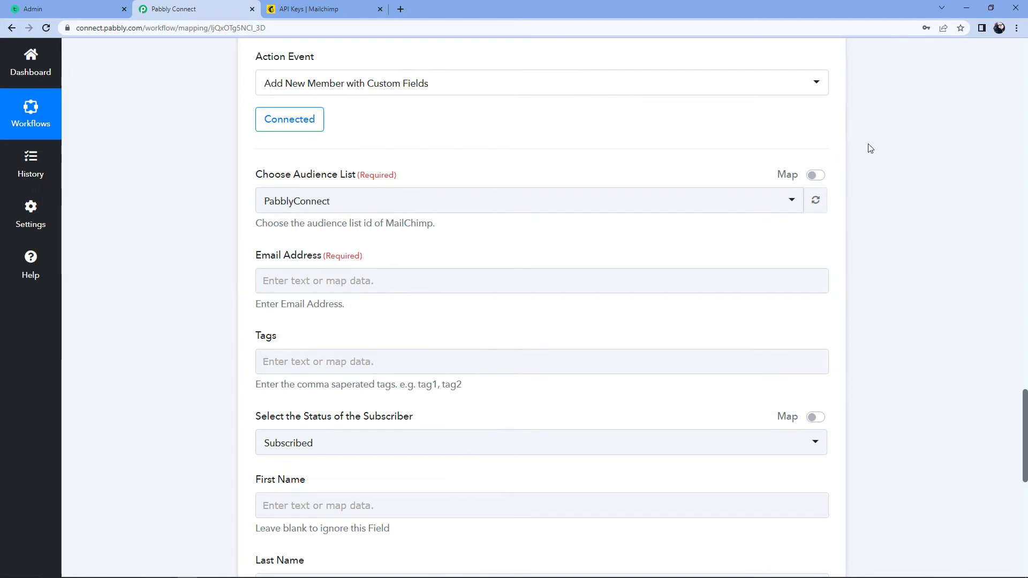
scroll(878, 169, "up", 15)
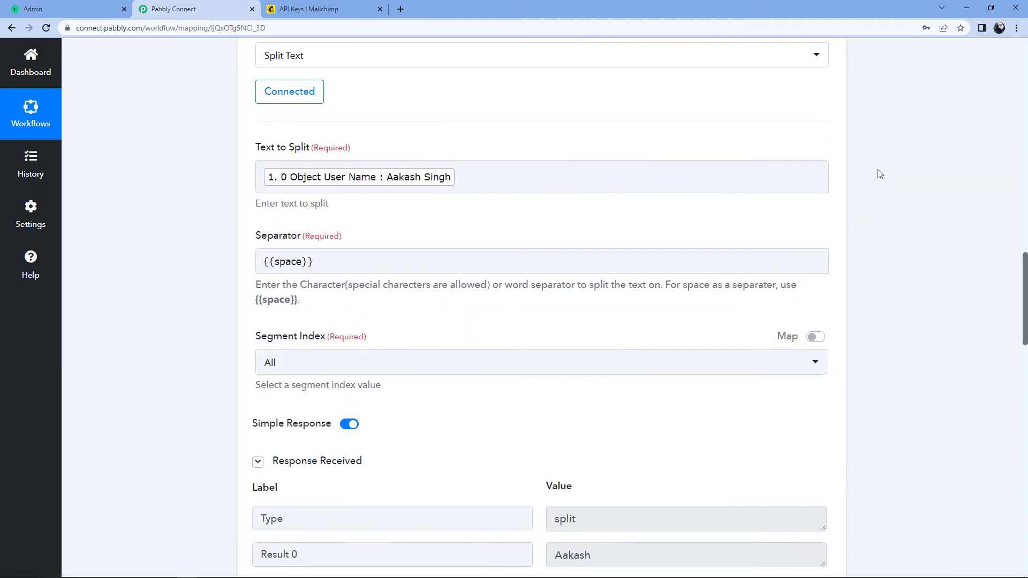
scroll(878, 169, "up", 10)
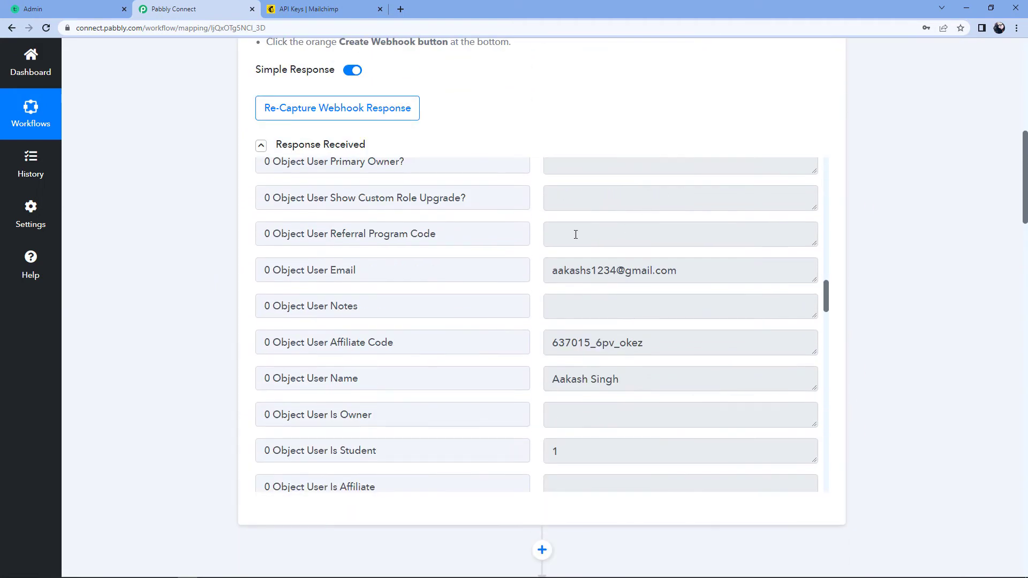
scroll(527, 243, "up", 1)
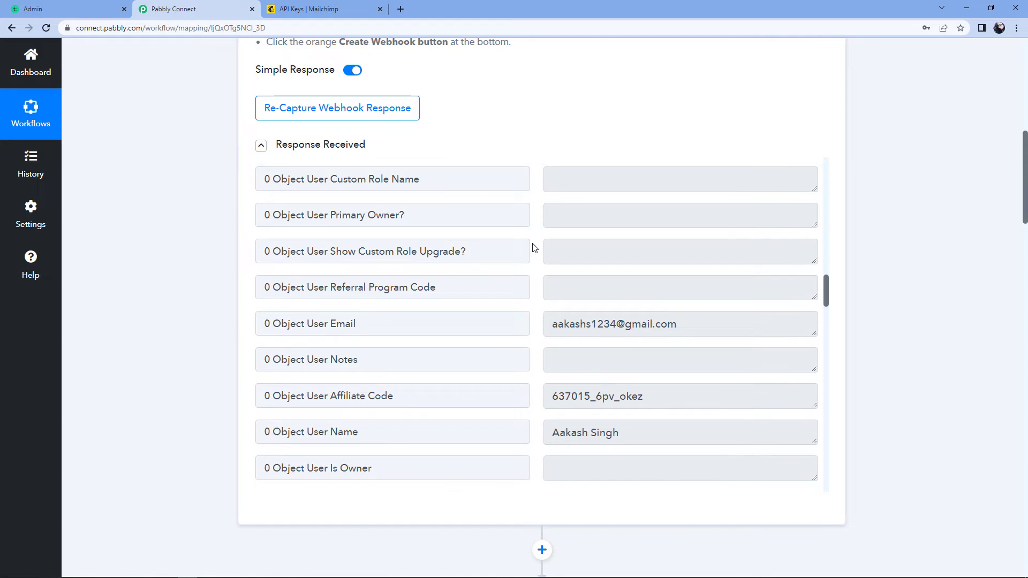
left_click_drag(551, 326, 655, 326)
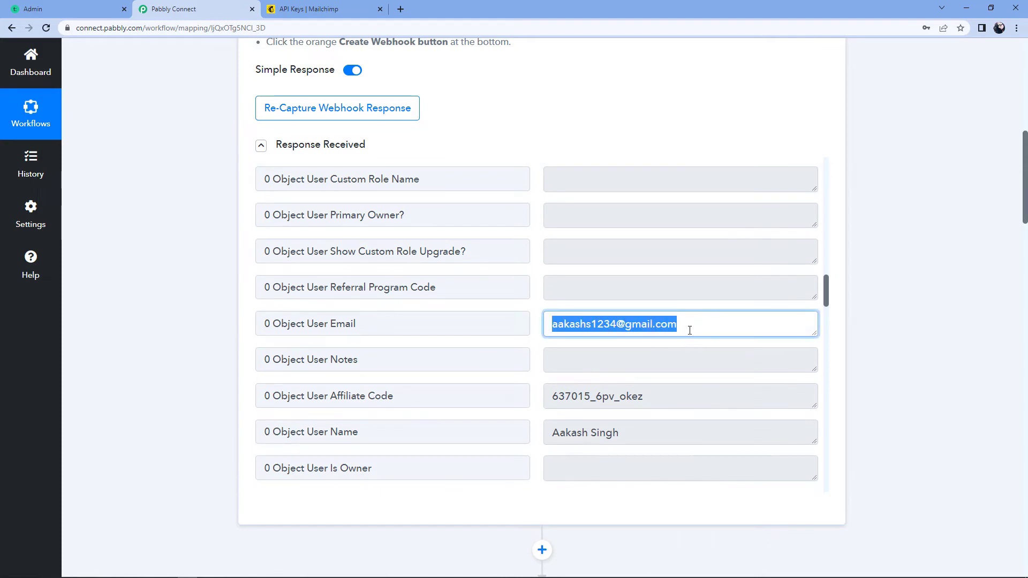
scroll(846, 339, "down", 15)
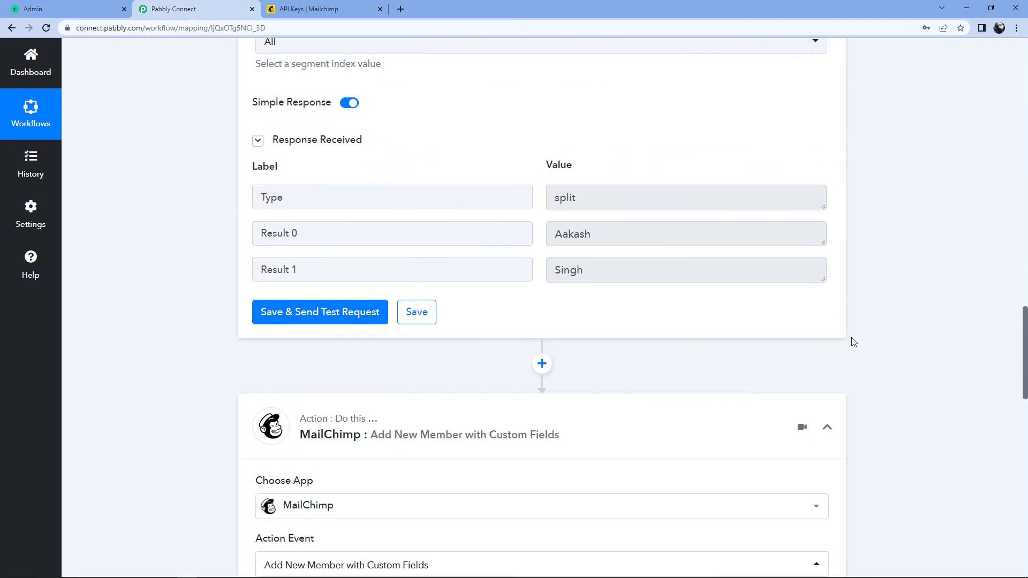
scroll(851, 340, "down", 10)
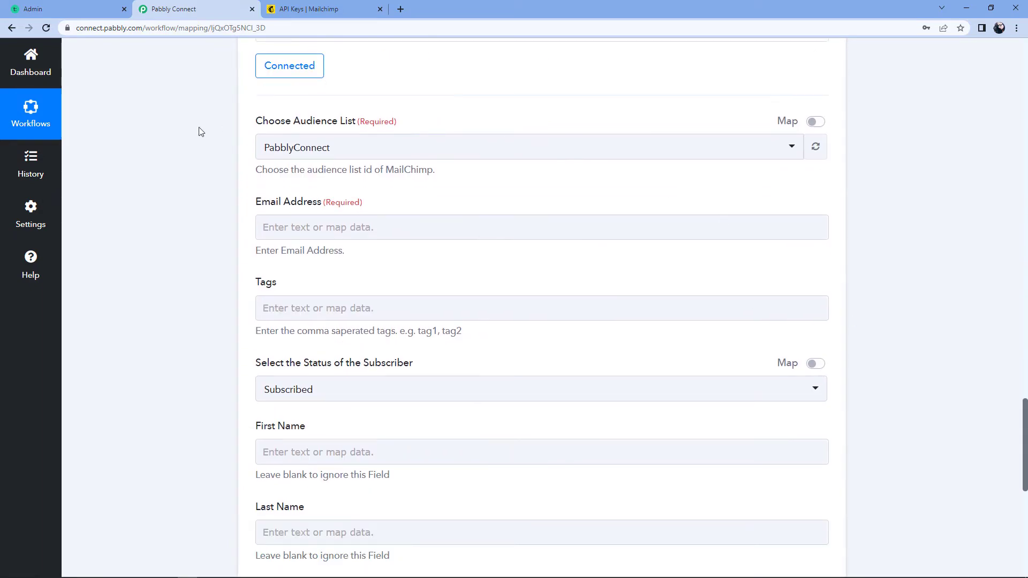
Map the Teachable enrollment's user email into the Email Address field
left_click(287, 230)
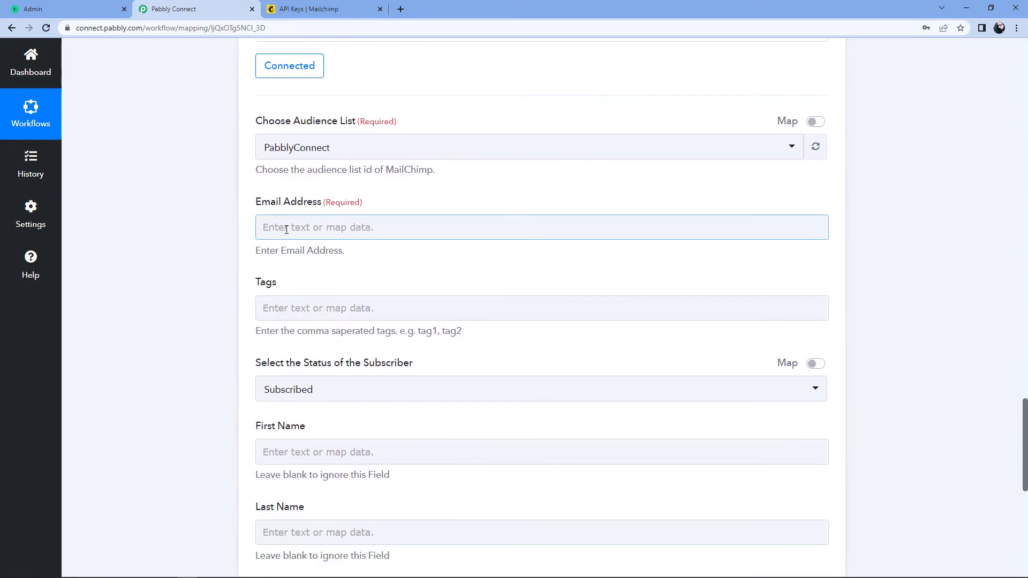
left_click(280, 229)
scroll(188, 238, "down", 1)
scroll(188, 239, "down", 2)
left_click(434, 163)
scroll(502, 309, "down", 10)
scroll(493, 307, "down", 3)
left_click(379, 373)
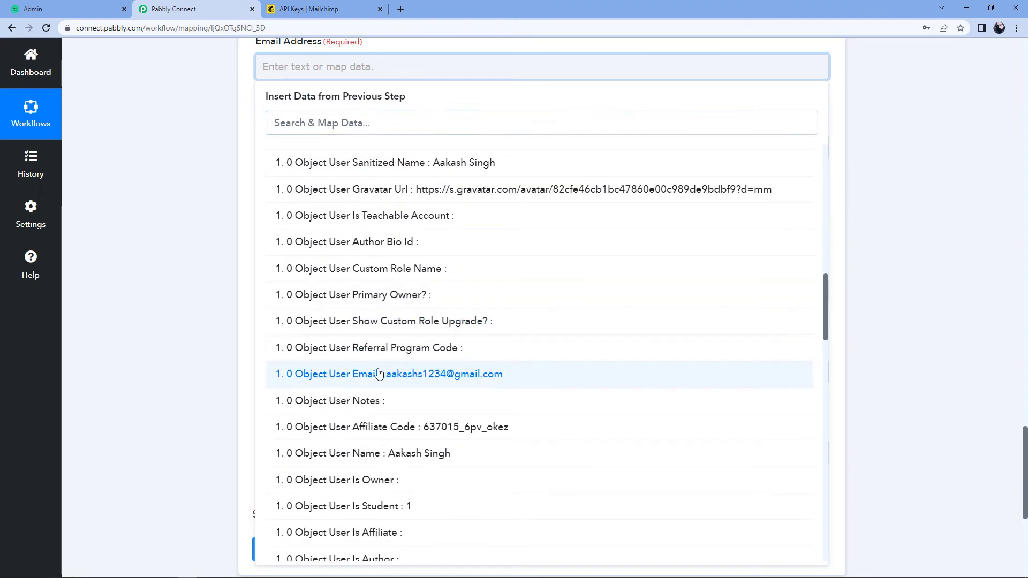
left_click(206, 206)
scroll(217, 199, "up", 1)
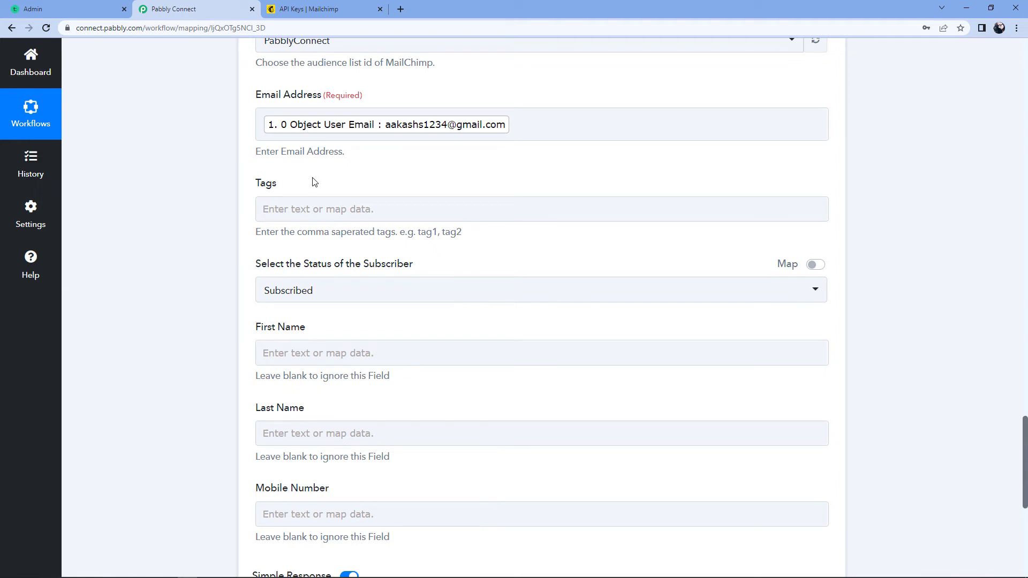
Map the Teachable course name into the Tags field
left_click(307, 212)
left_click(275, 210)
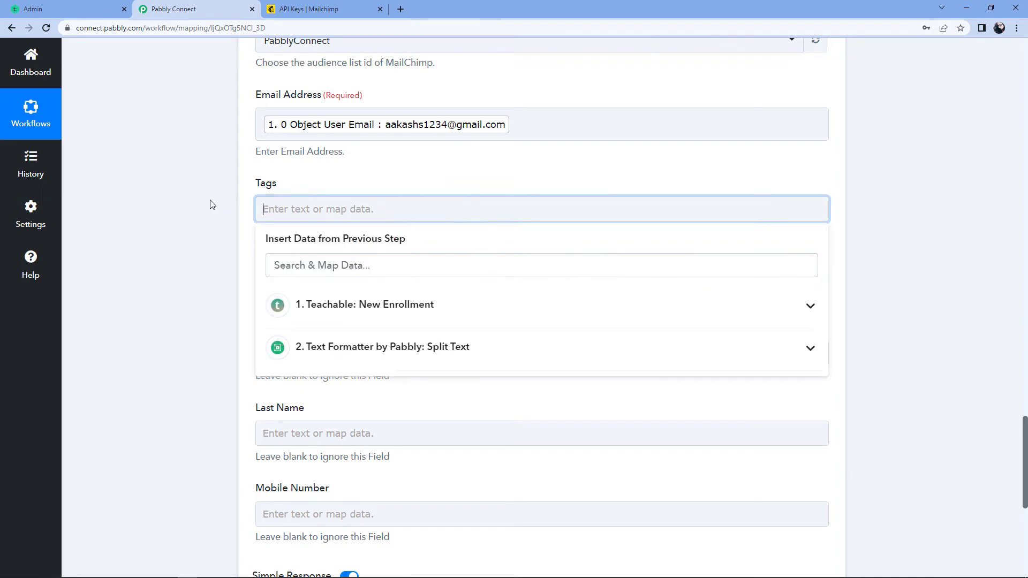
scroll(211, 236, "down", 1)
left_click(375, 249)
scroll(200, 257, "down", 4)
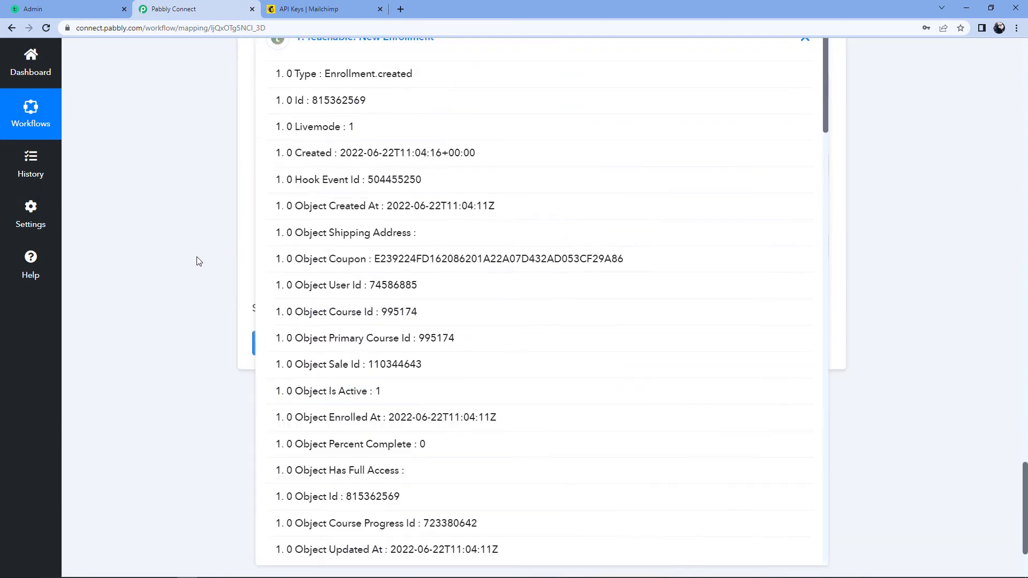
scroll(485, 249, "down", 4)
scroll(482, 258, "down", 12)
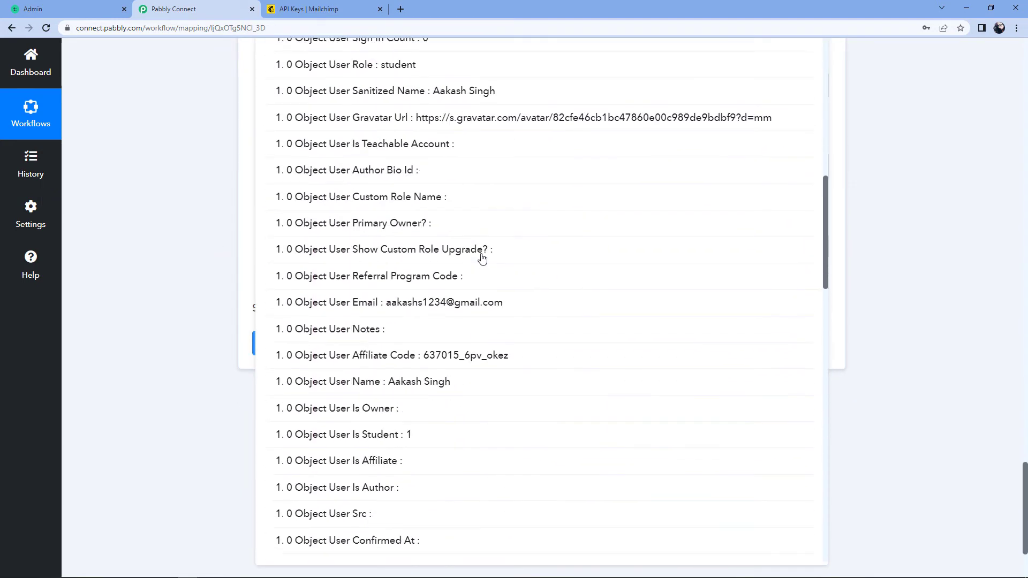
scroll(482, 259, "down", 10)
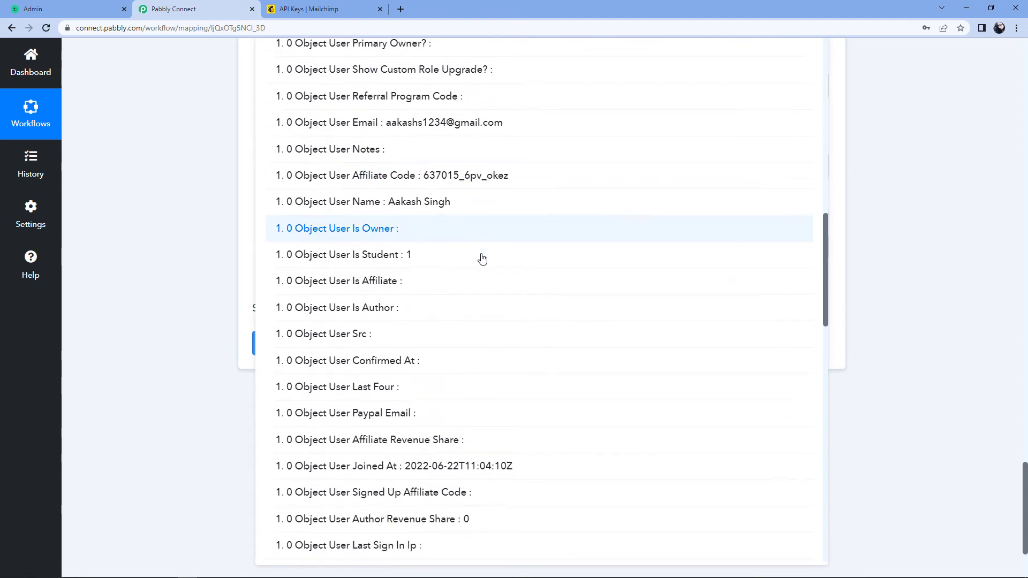
scroll(482, 259, "down", 7)
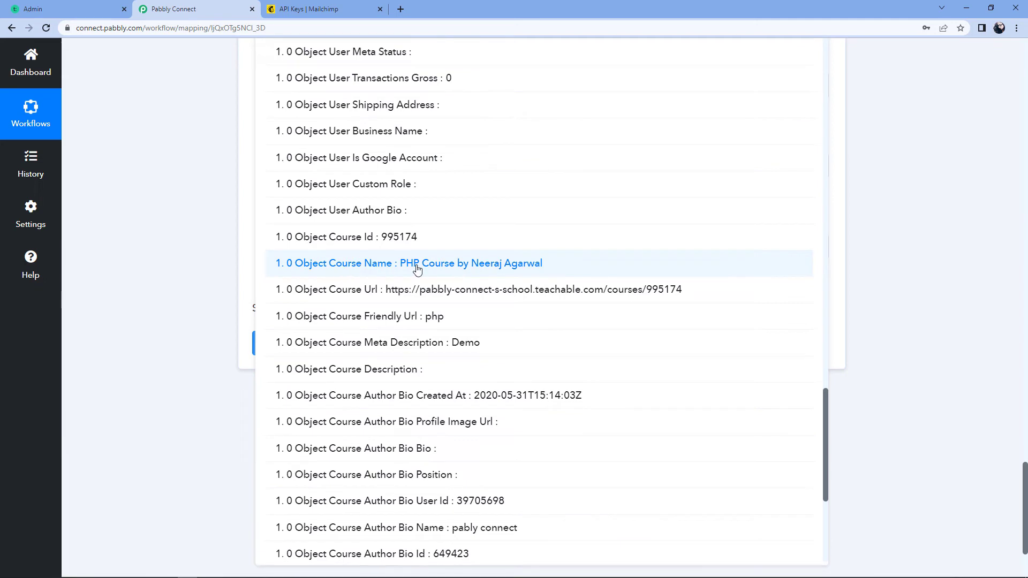
left_click(402, 265)
left_click(218, 236)
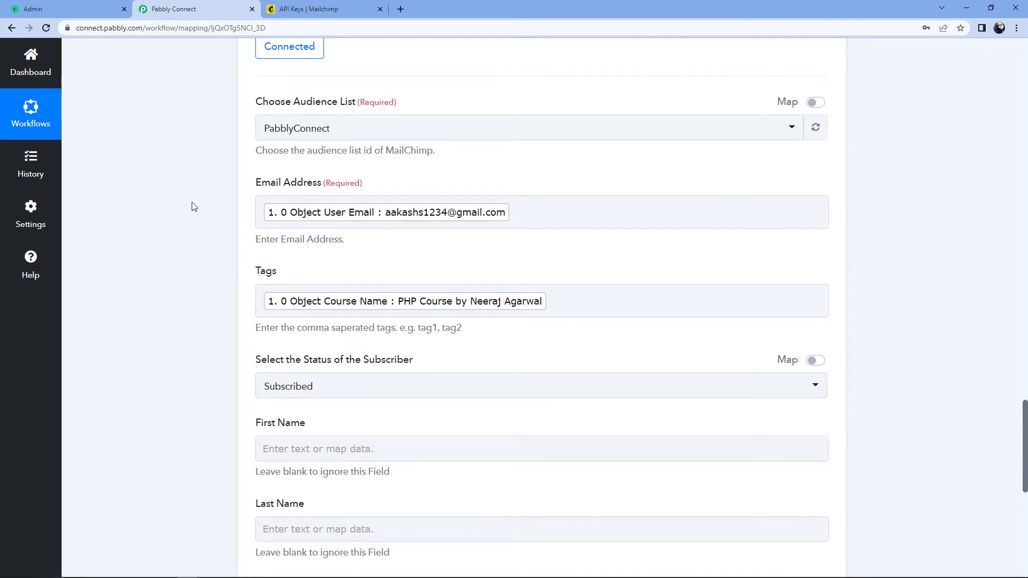
scroll(194, 207, "down", 2)
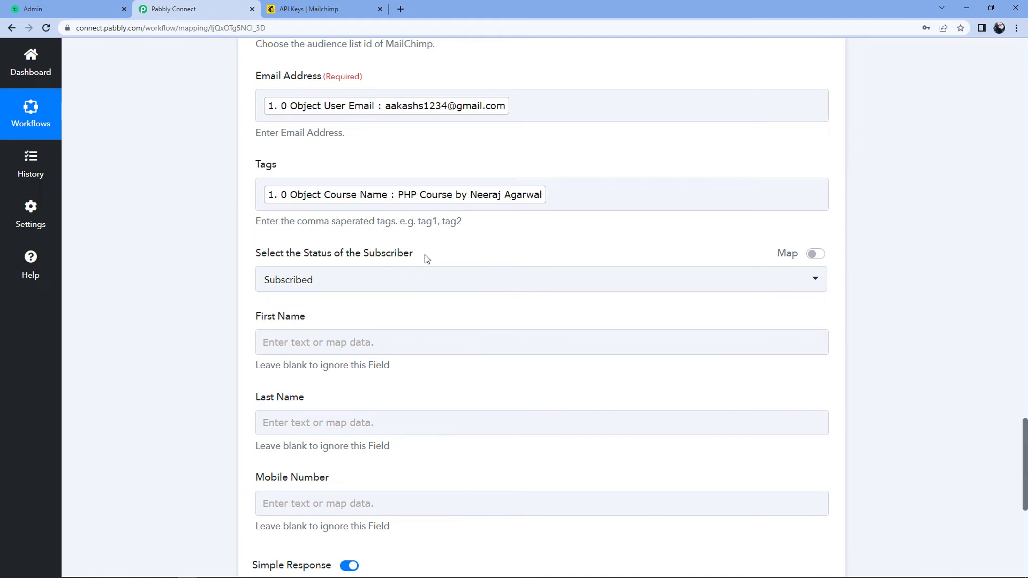
Keep the subscriber status as Subscribed and review the split name results
left_click(342, 281)
left_click(273, 340)
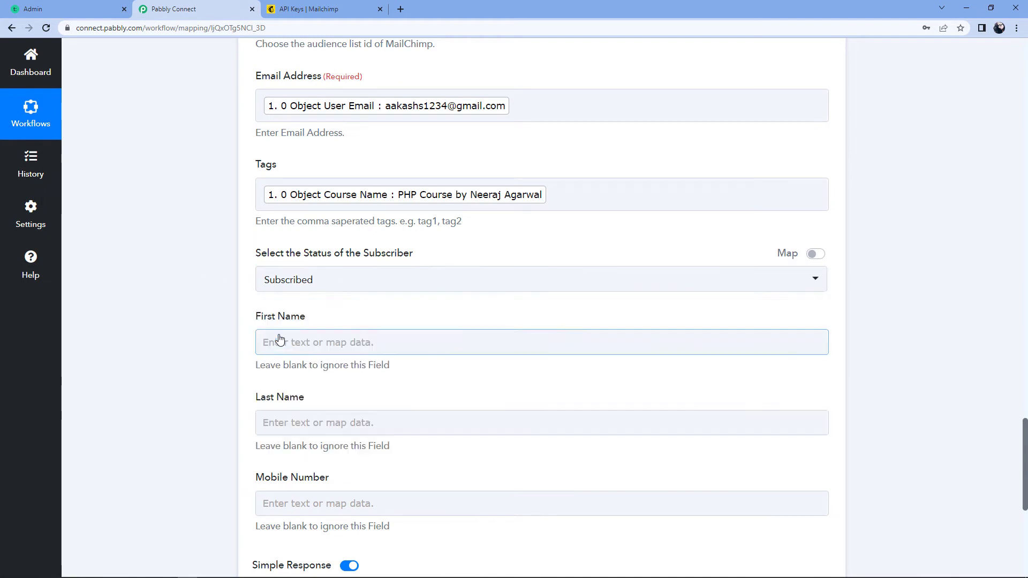
scroll(217, 281, "down", 2)
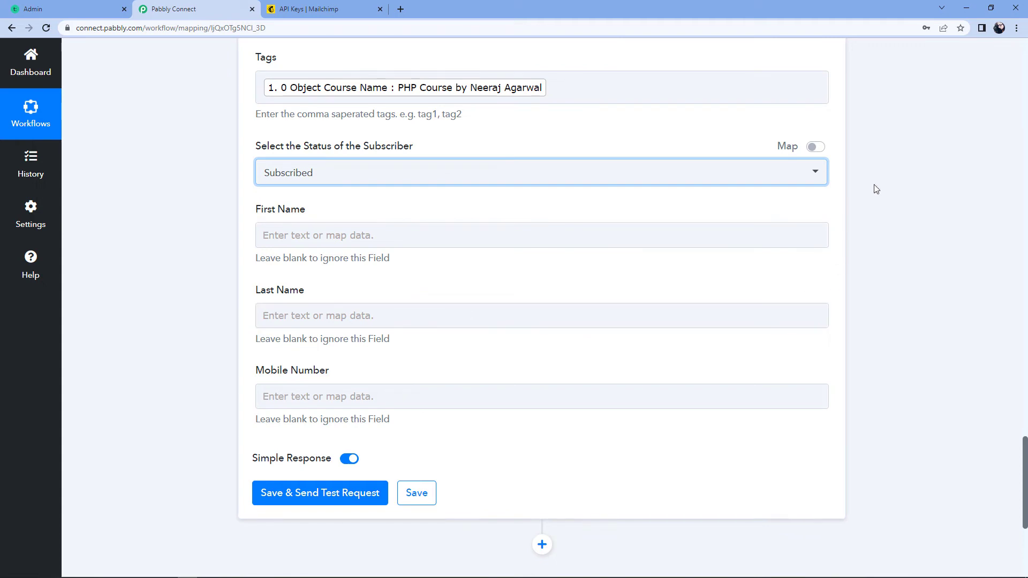
scroll(877, 189, "up", 9)
scroll(872, 192, "up", 7)
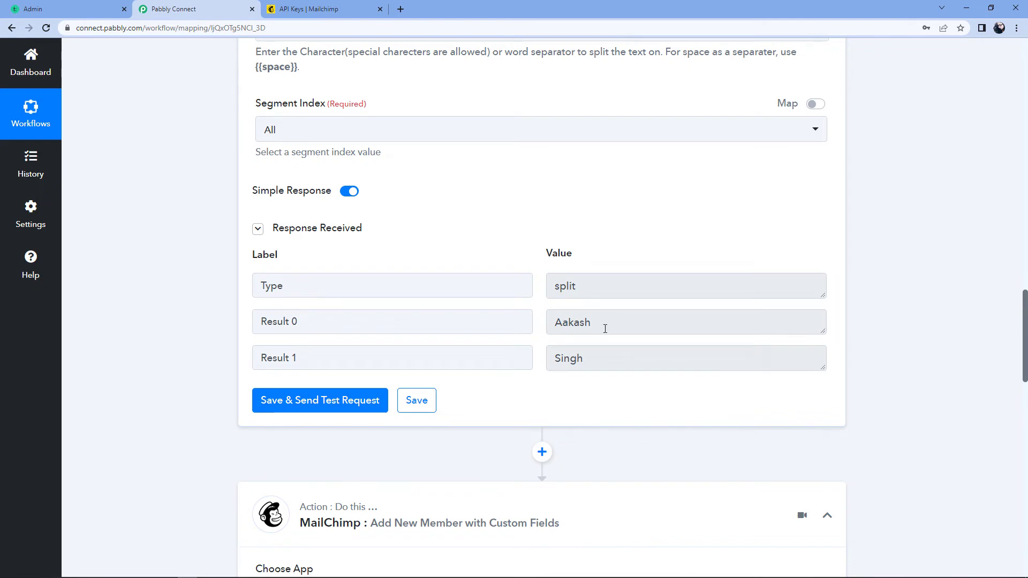
left_click_drag(606, 329, 550, 322)
left_click(597, 366)
left_click(539, 275)
left_click_drag(599, 326, 548, 331)
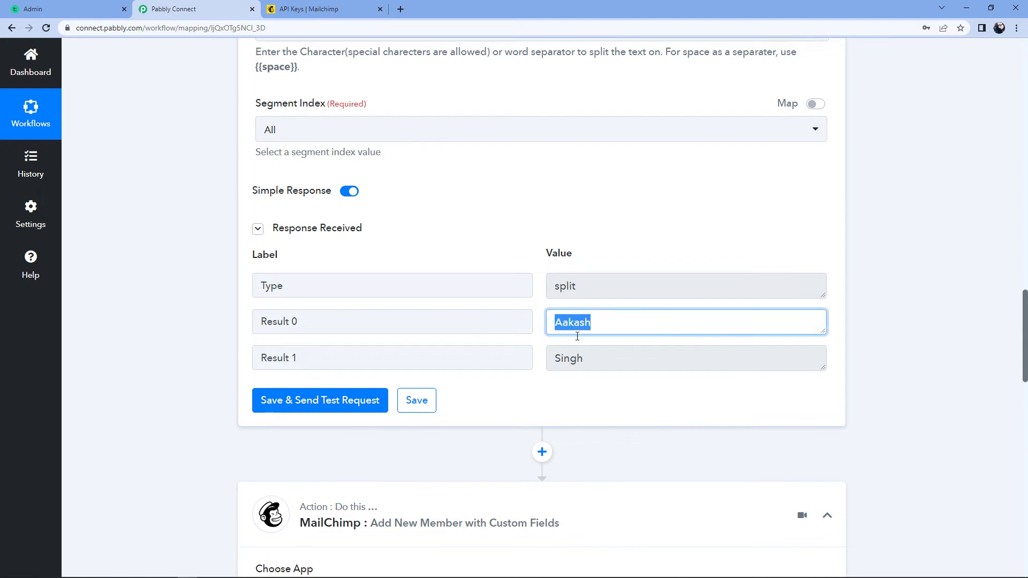
left_click_drag(587, 358, 541, 345)
left_click(542, 344)
scroll(765, 363, "down", 10)
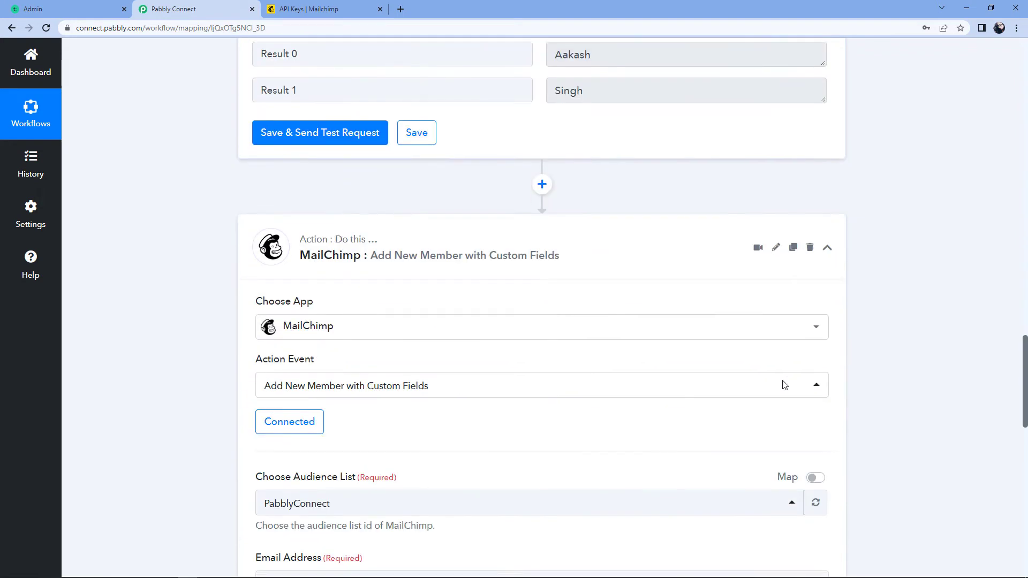
scroll(782, 384, "down", 5)
left_click(268, 237)
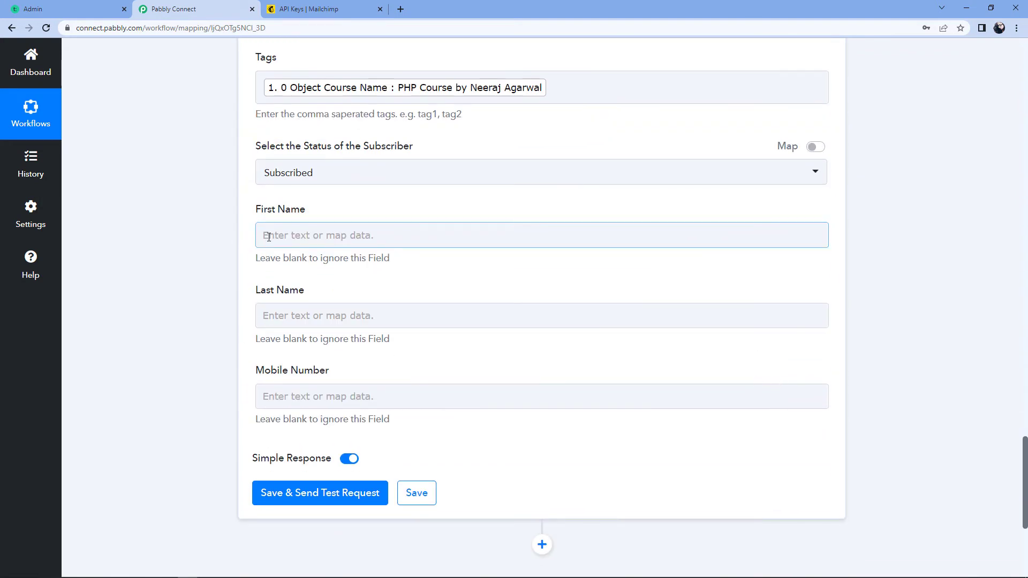
left_click(272, 236)
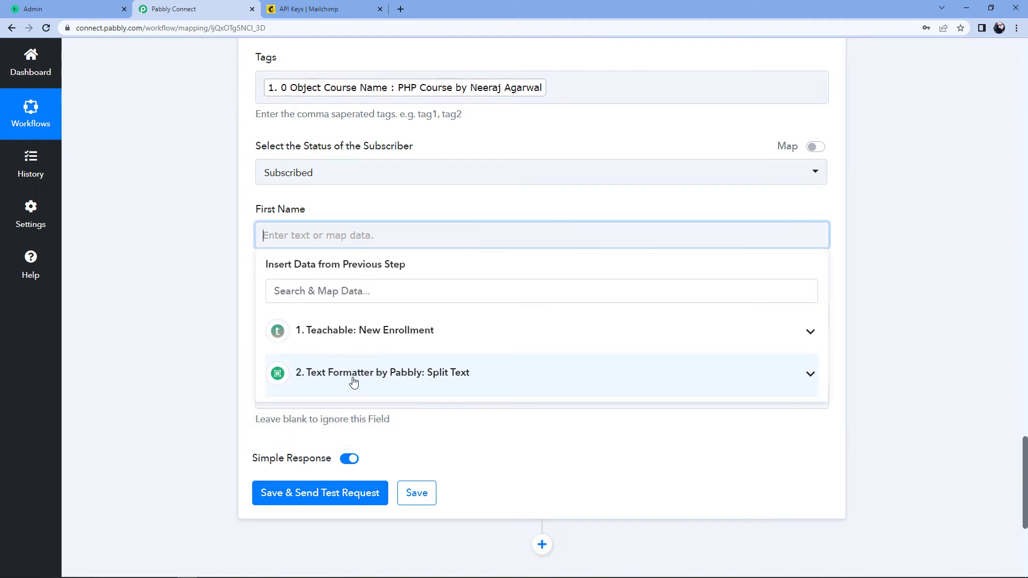
left_click(390, 378)
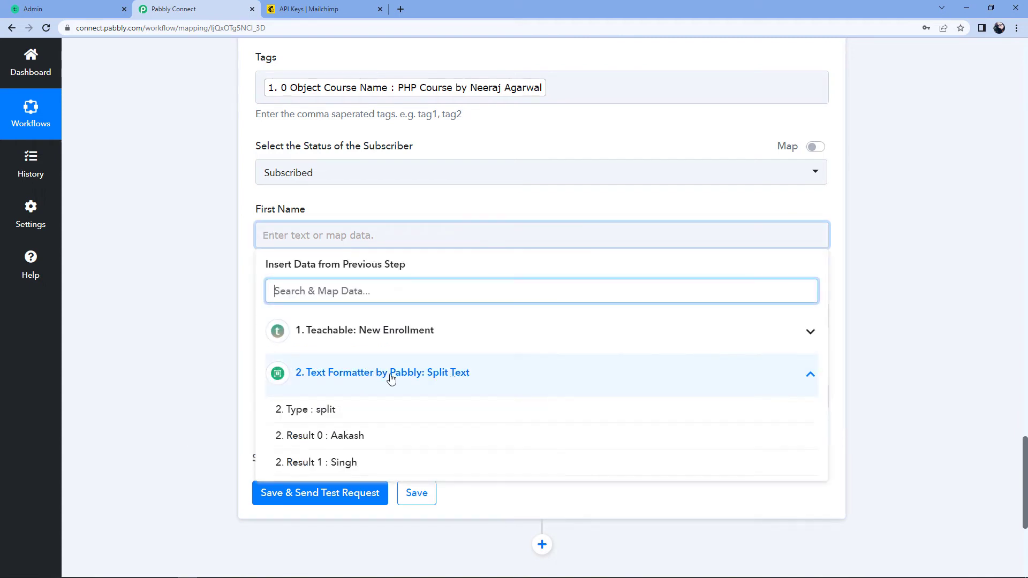
left_click(345, 439)
left_click(335, 323)
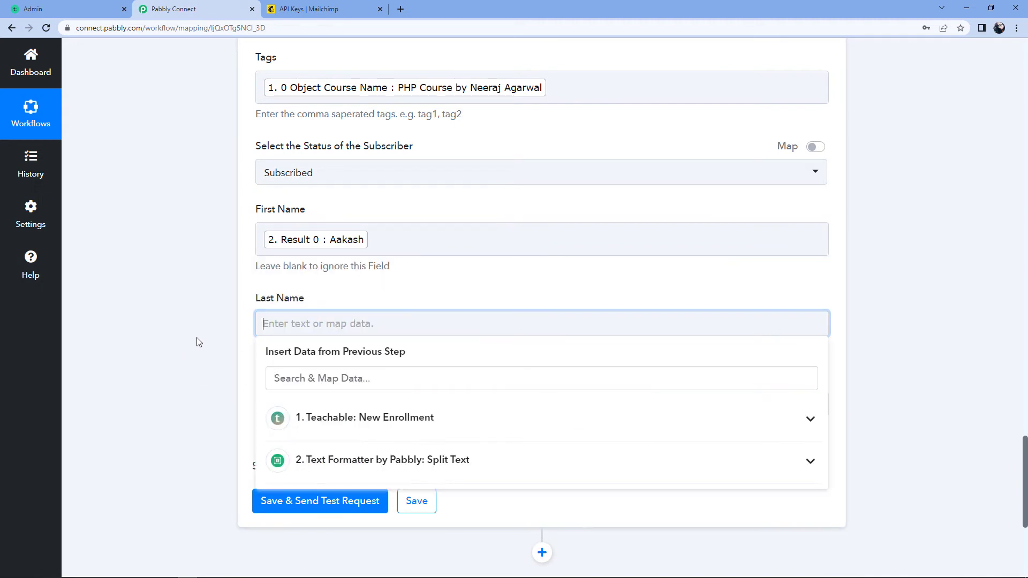
left_click(345, 467)
scroll(305, 503, "down", 1)
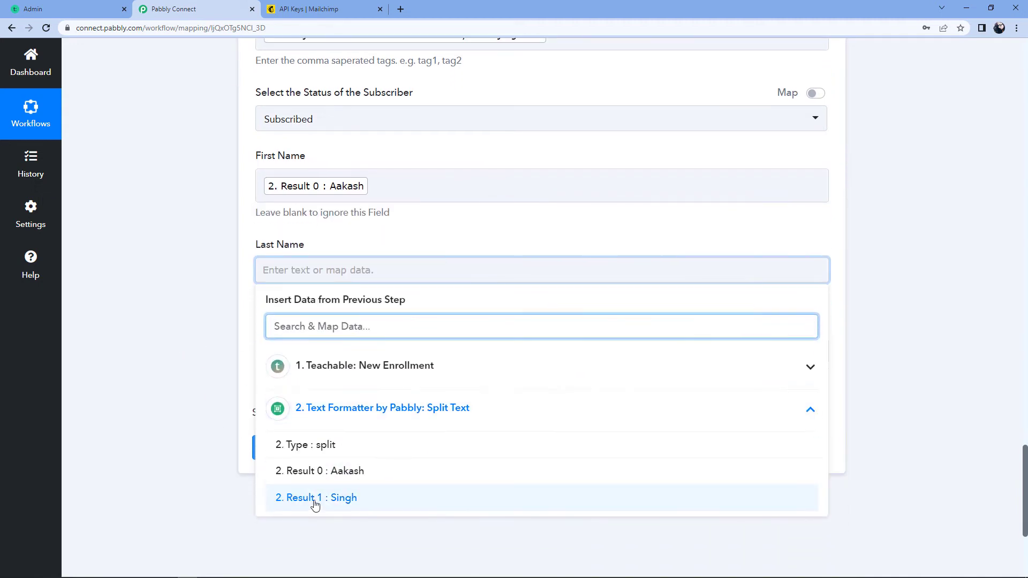
left_click(338, 497)
left_click(202, 372)
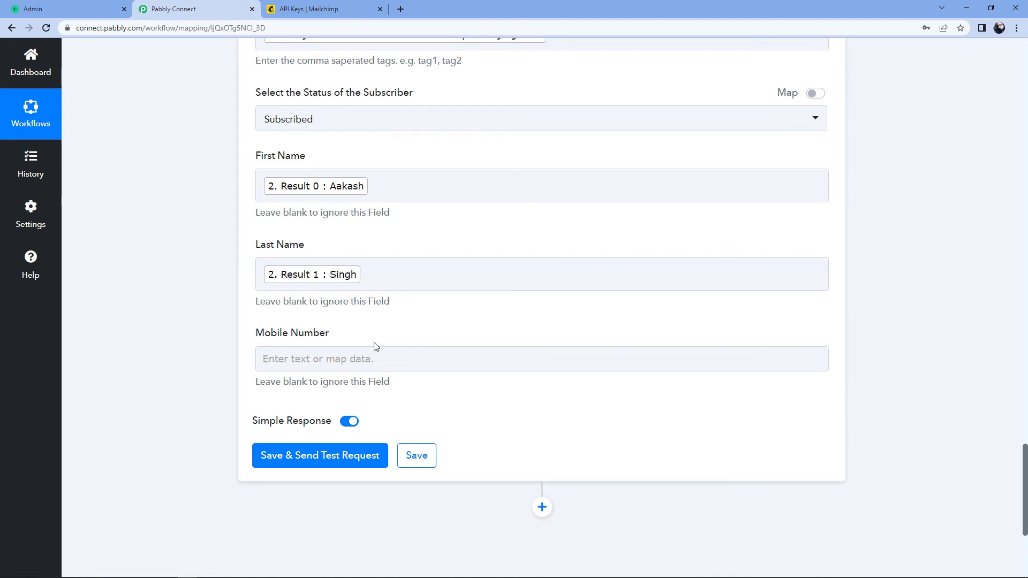
Send the MailChimp test request and confirm the subscribed status and split first/last names
left_click(321, 458)
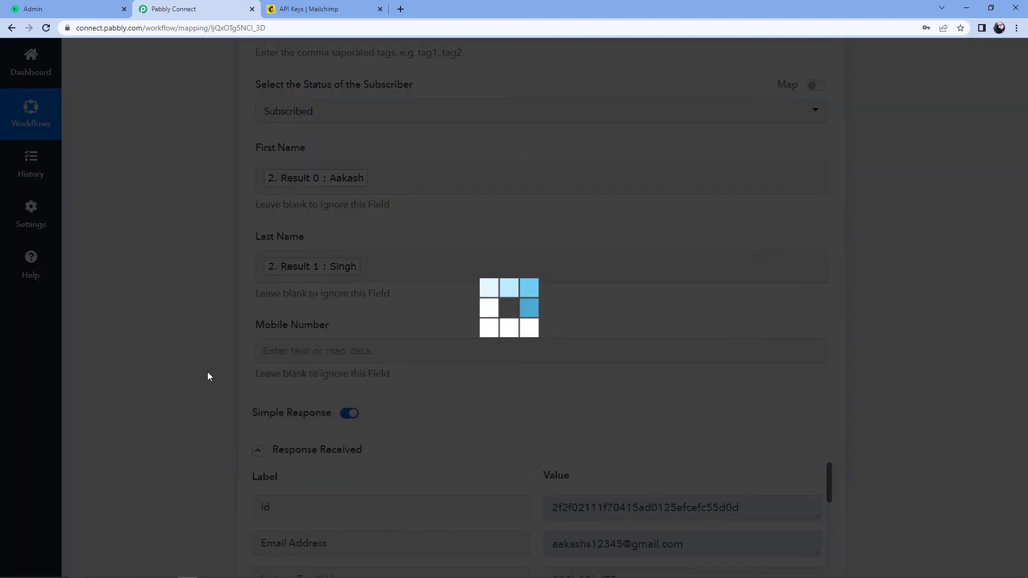
scroll(206, 385, "down", 2)
scroll(208, 392, "down", 1)
scroll(414, 375, "down", 3)
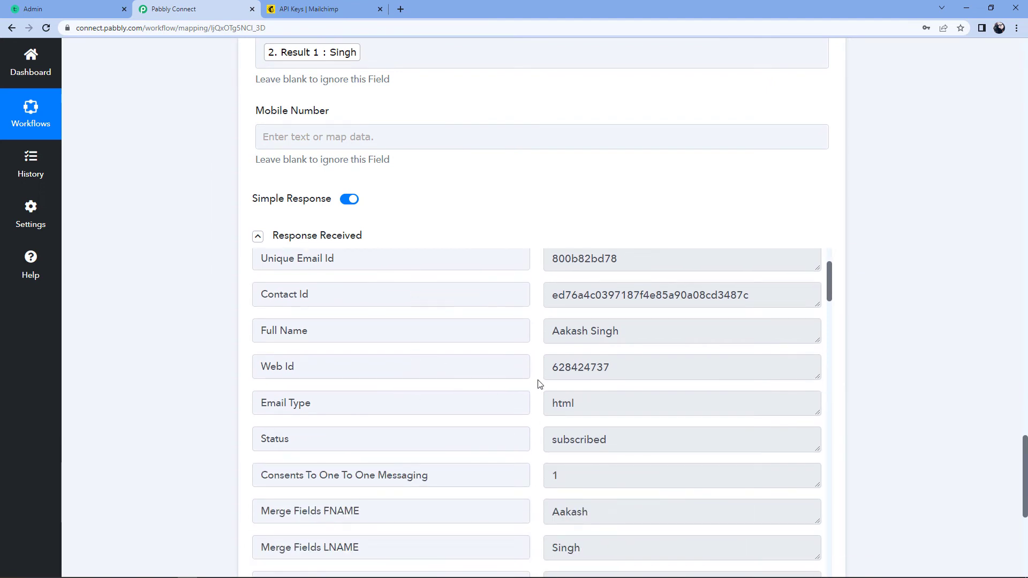
scroll(540, 384, "down", 1)
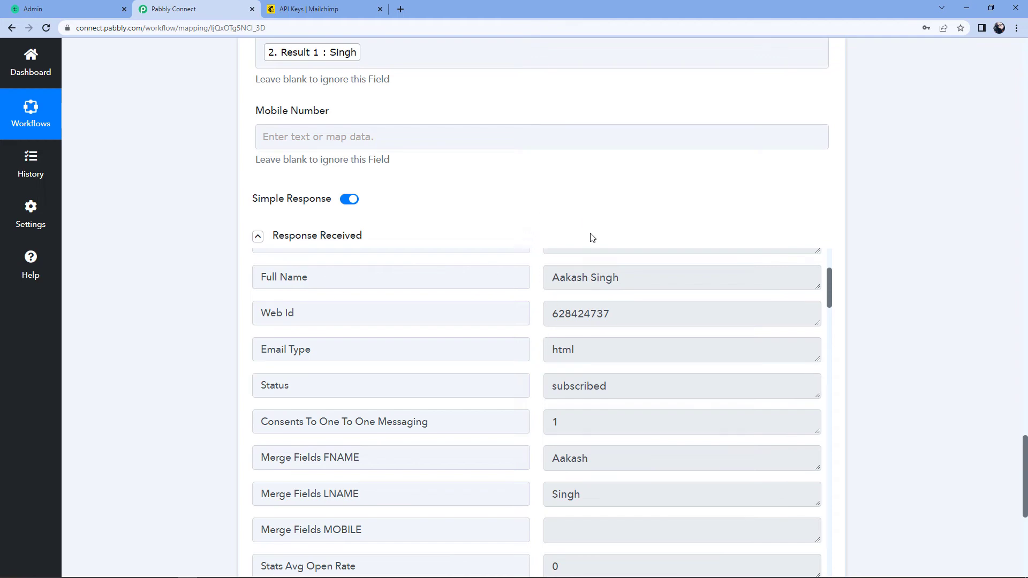
left_click(367, 5)
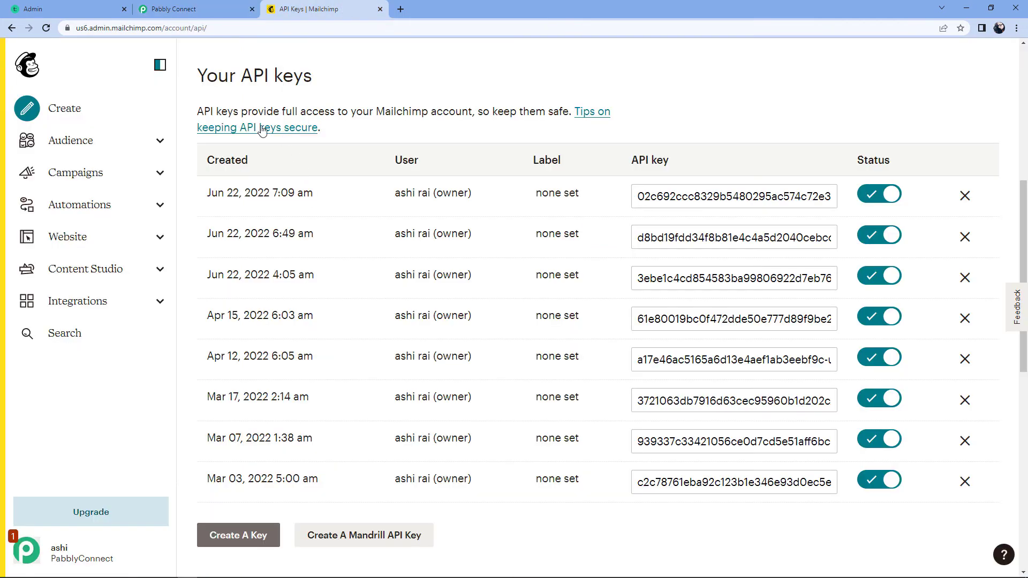
Find the subscribed enrollee tagged with the PHP course under Audience > All contacts
left_click(161, 141)
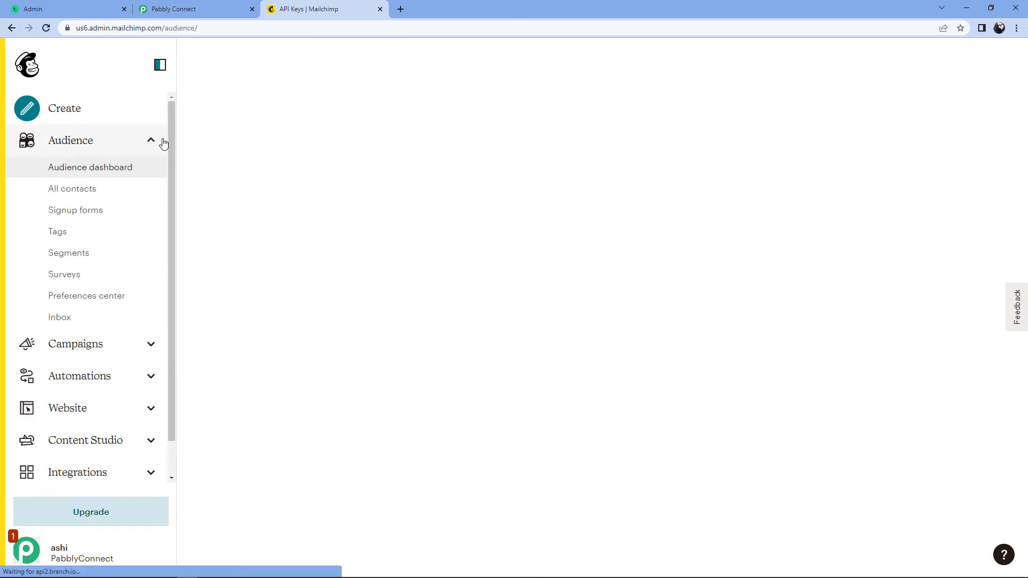
left_click(83, 195)
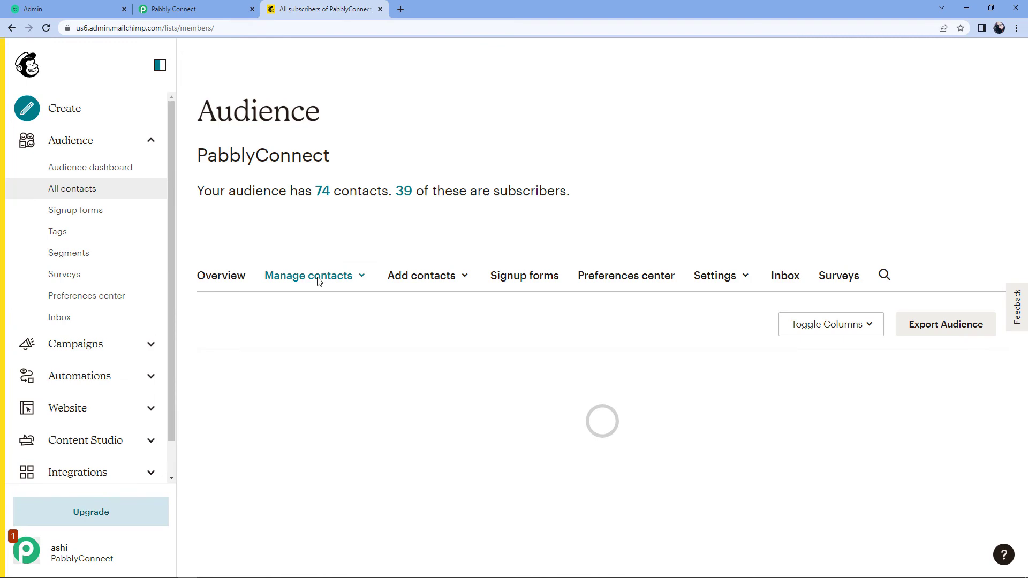
scroll(322, 281, "down", 1)
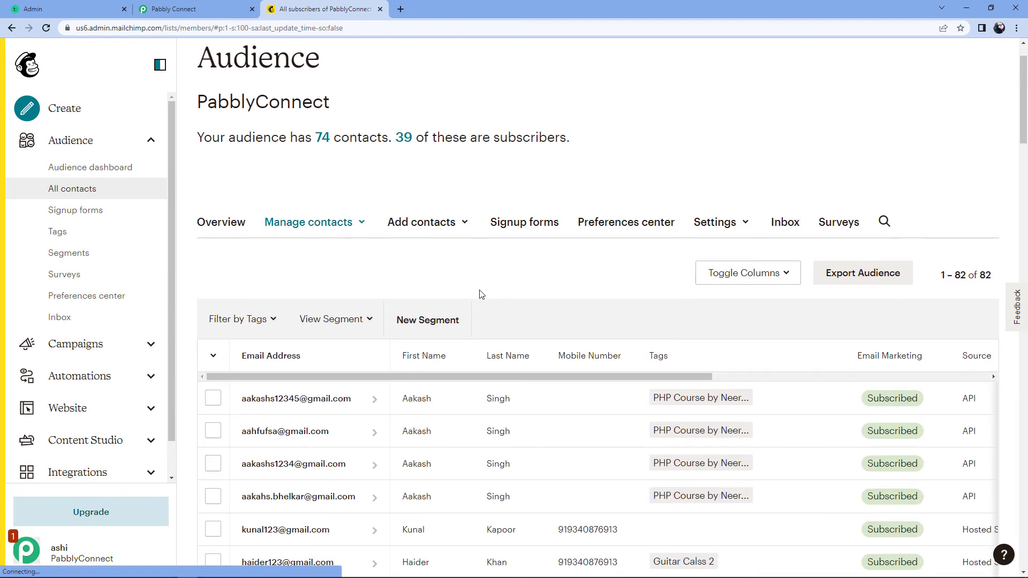
scroll(449, 295, "down", 6)
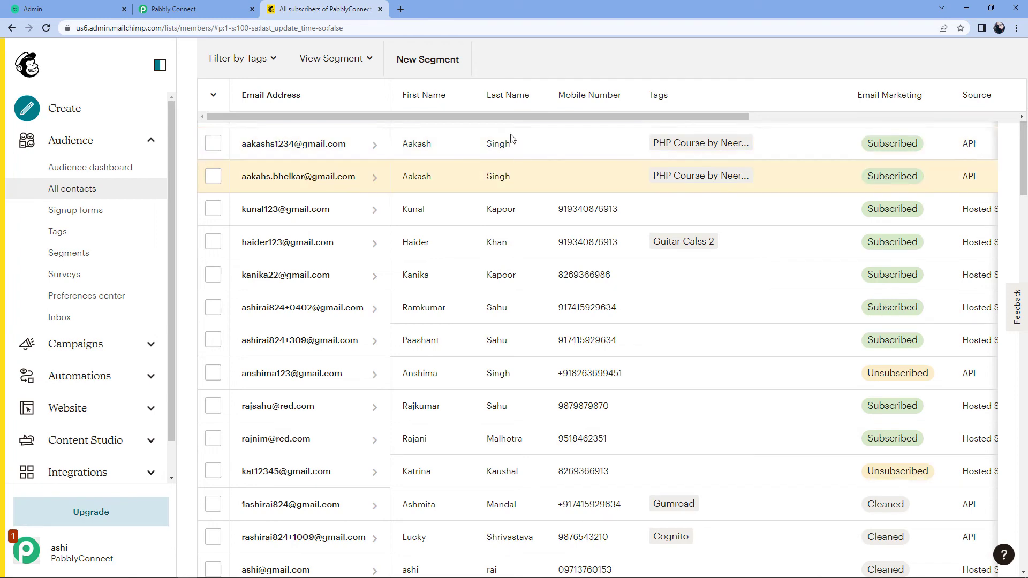
left_click(54, 9)
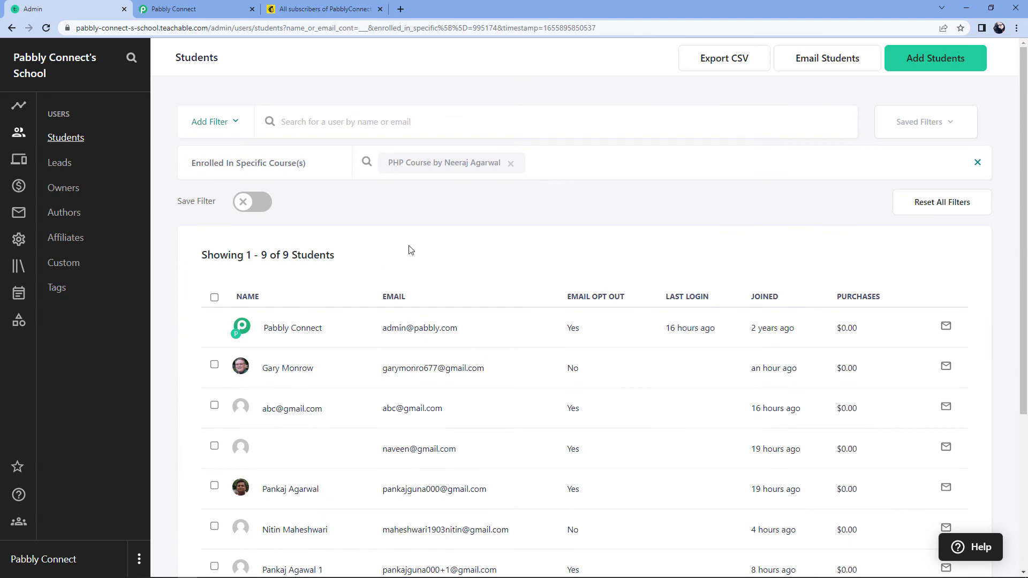
Start a new Teachable student and enter the student's first name and e-mail address
left_click(954, 58)
left_click(295, 279)
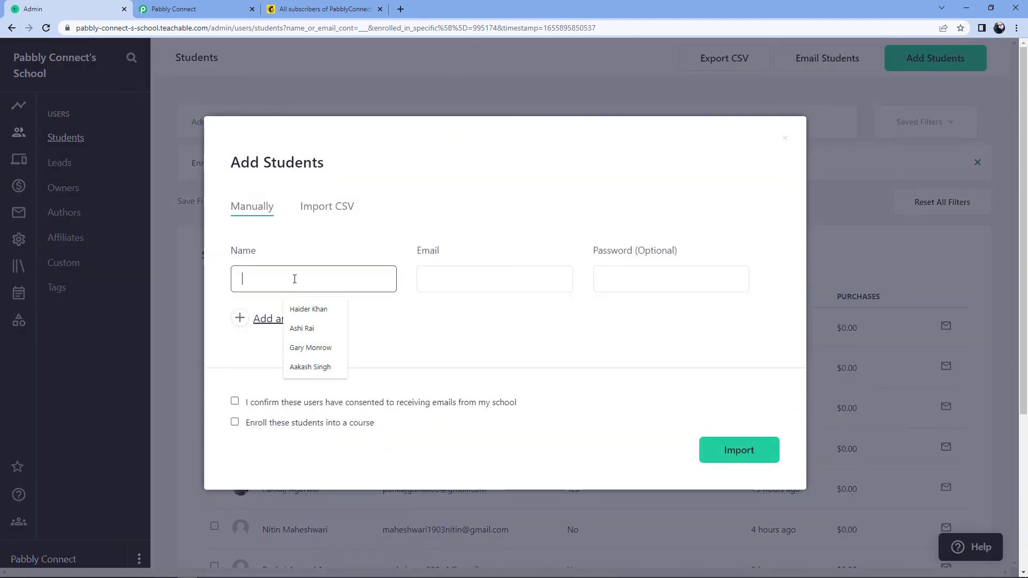
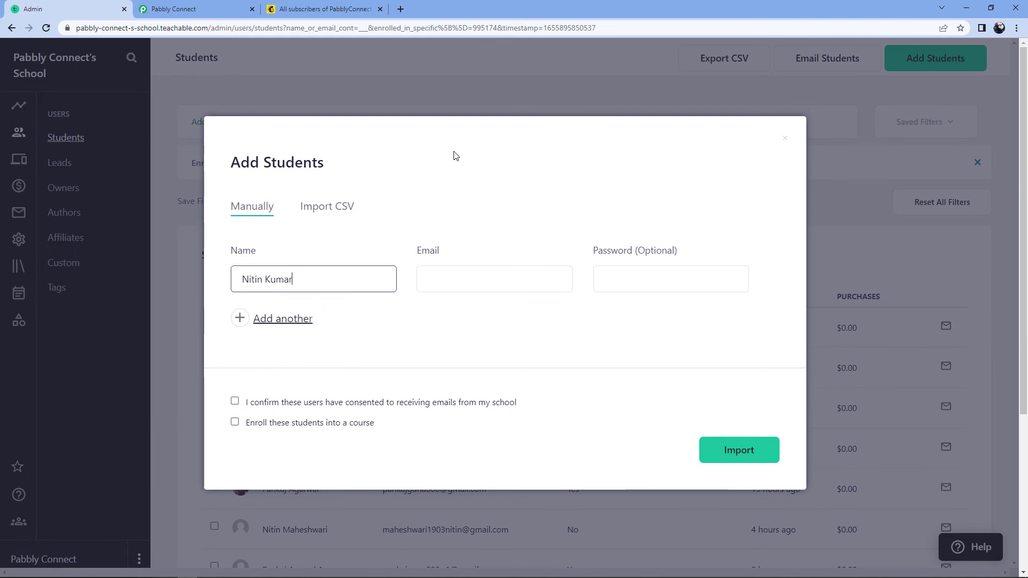
key("Tab")
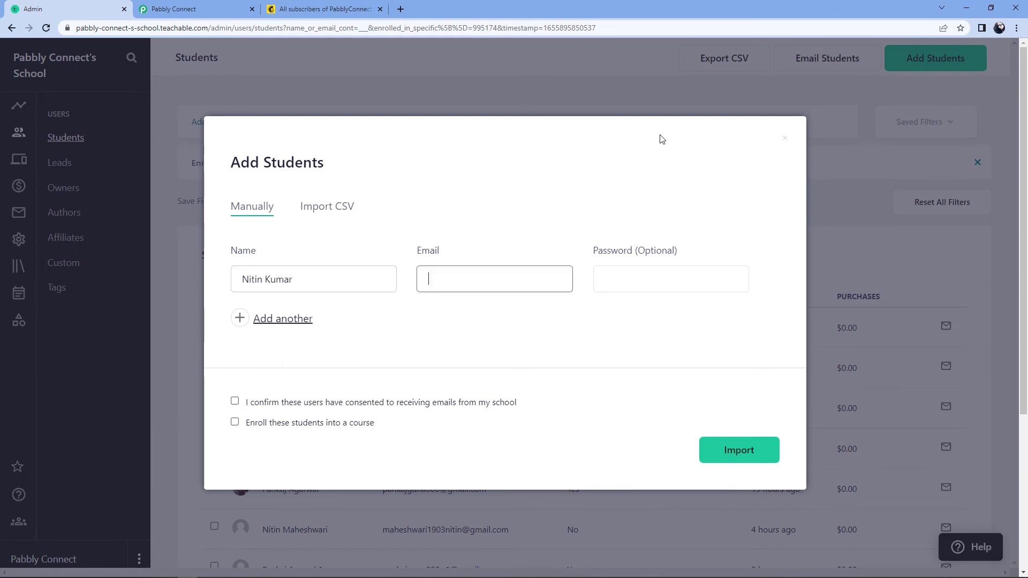
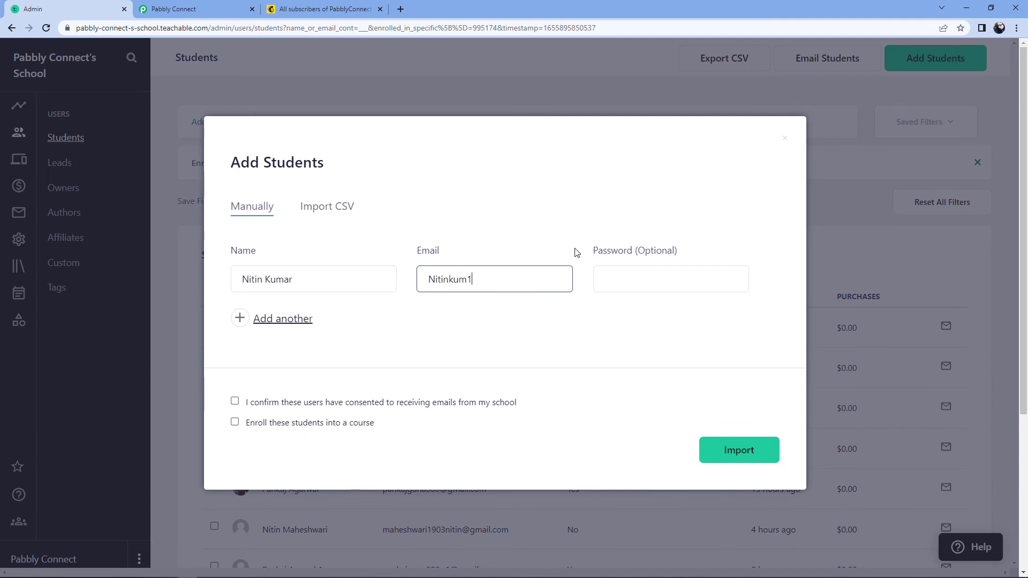
scroll(535, 230, "down", 1)
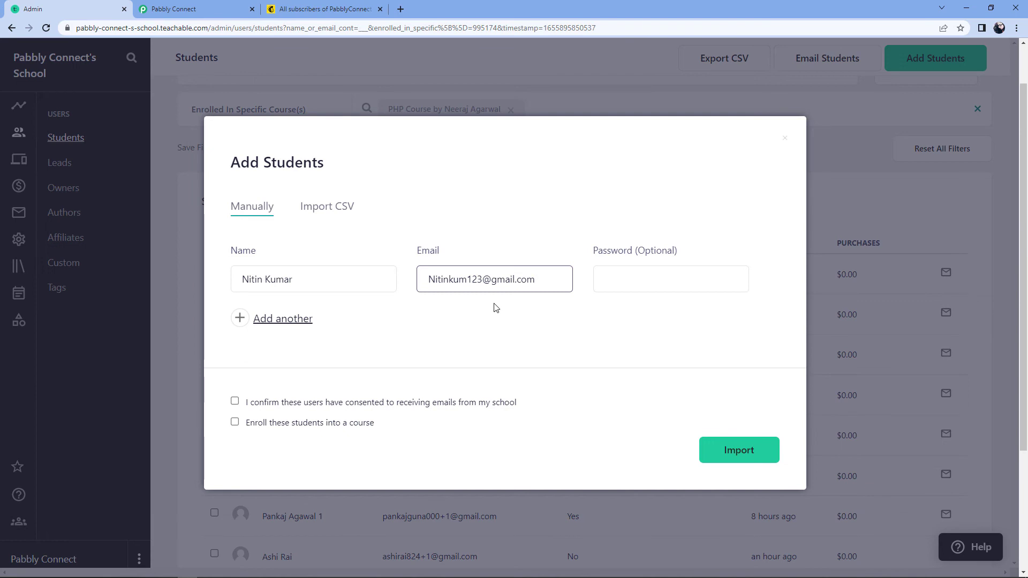
Tick email consent, enrol the student in Sports Training, and import them
left_click(235, 401)
left_click(235, 422)
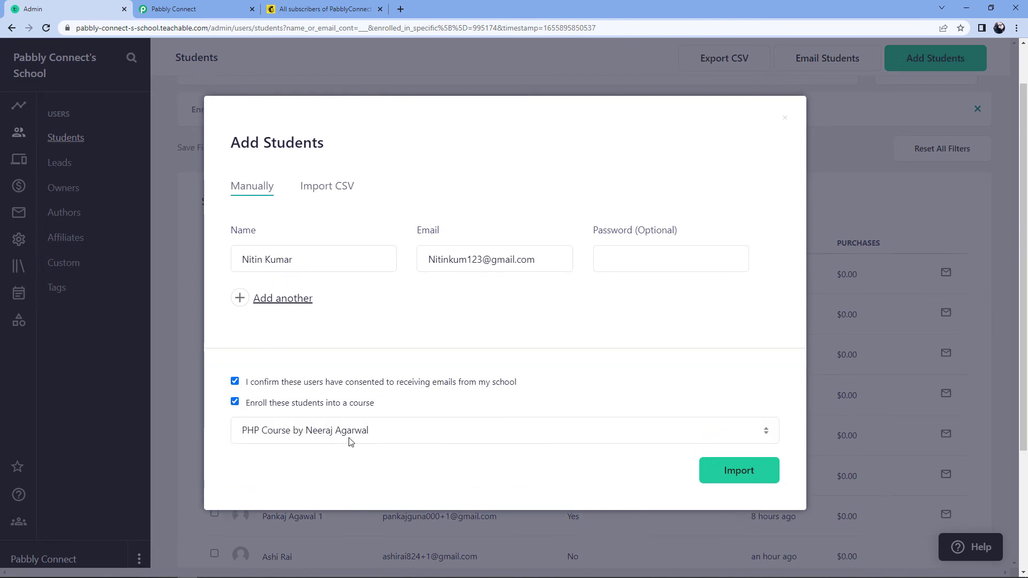
left_click(367, 433)
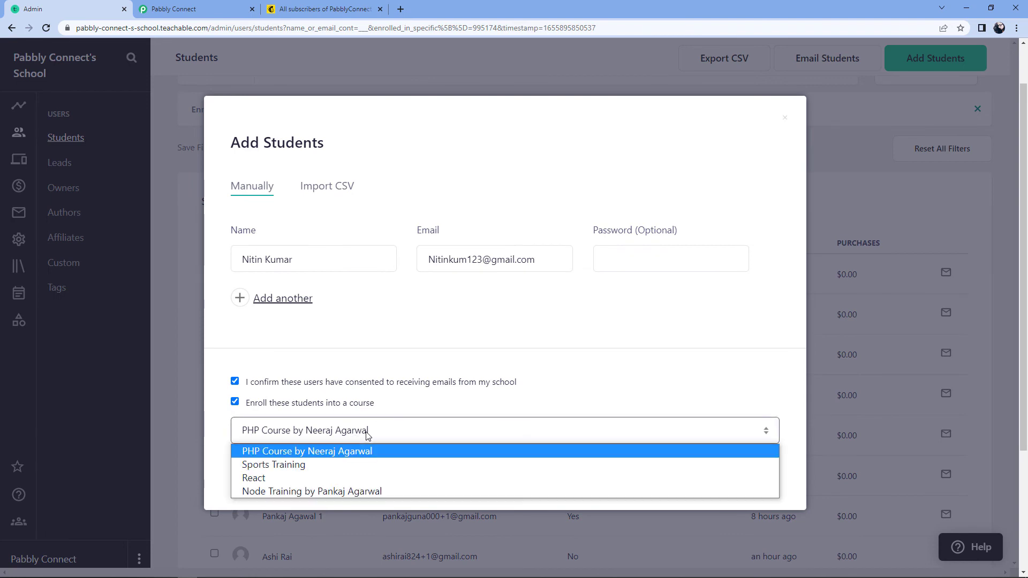
left_click(315, 465)
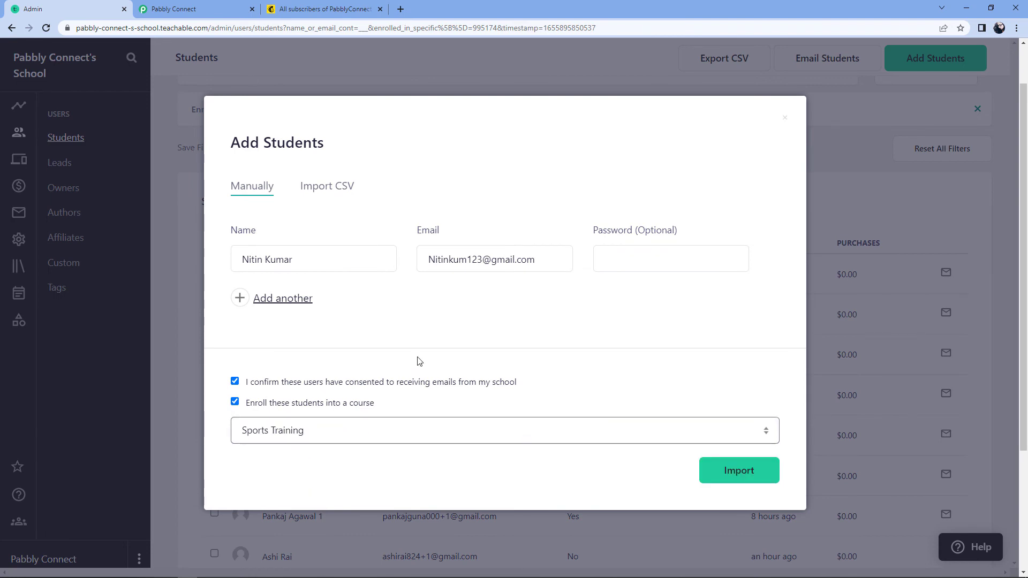
left_click(726, 470)
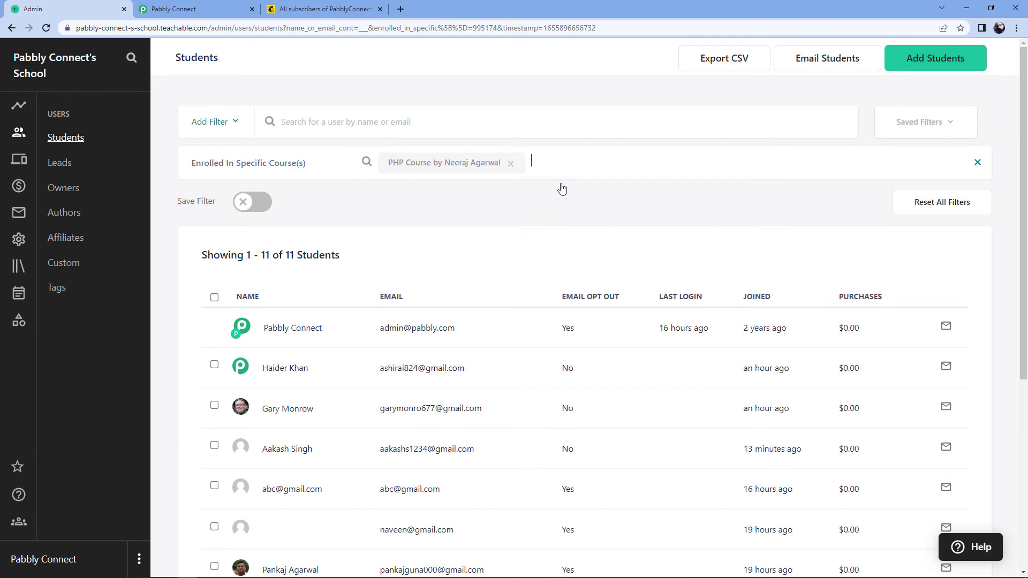
left_click(319, 8)
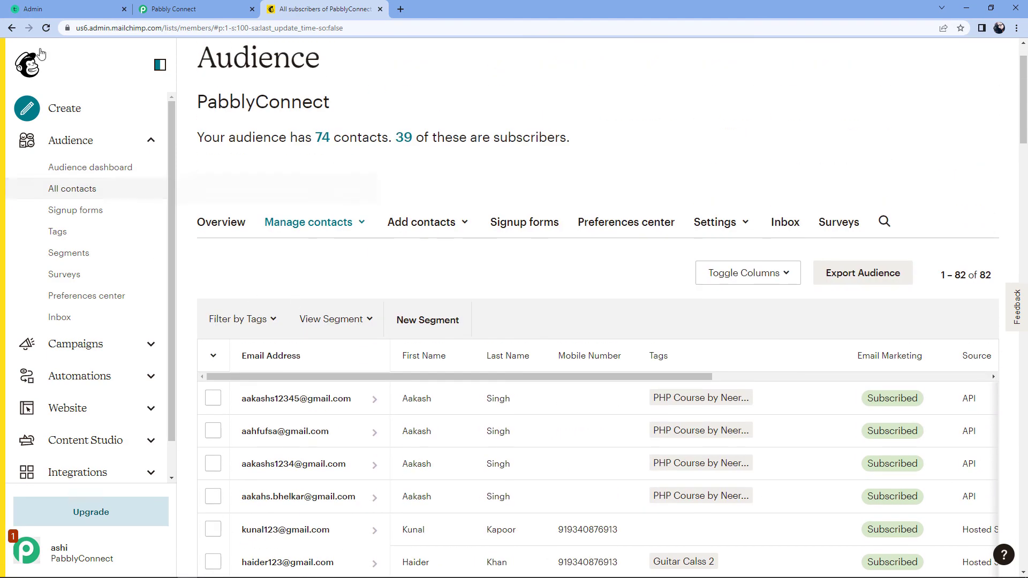
Reload Mailchimp's contacts to confirm the Sports Training enrollee arrived subscribed, reaching 75 contacts
left_click(46, 29)
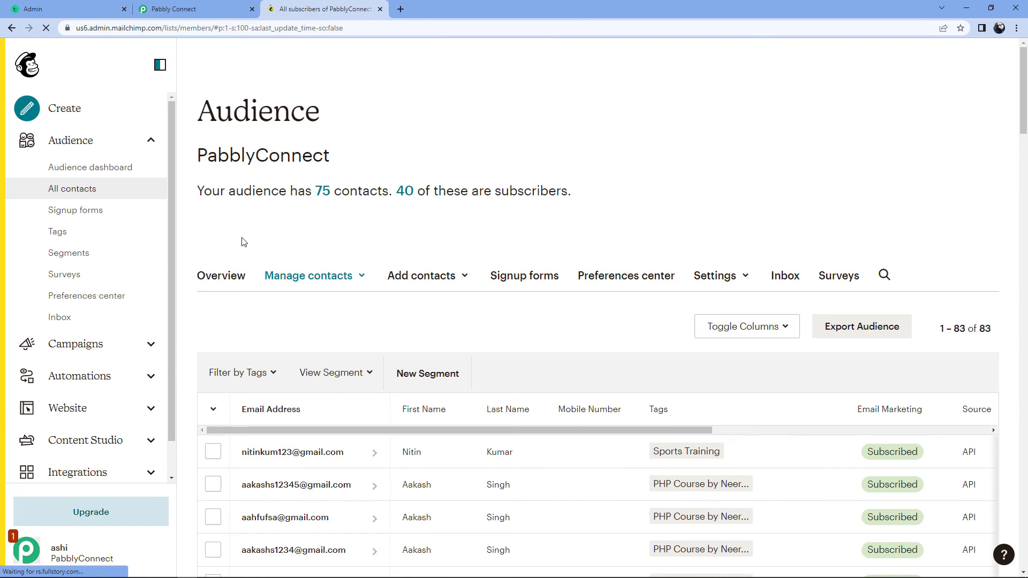
scroll(242, 242, "down", 1)
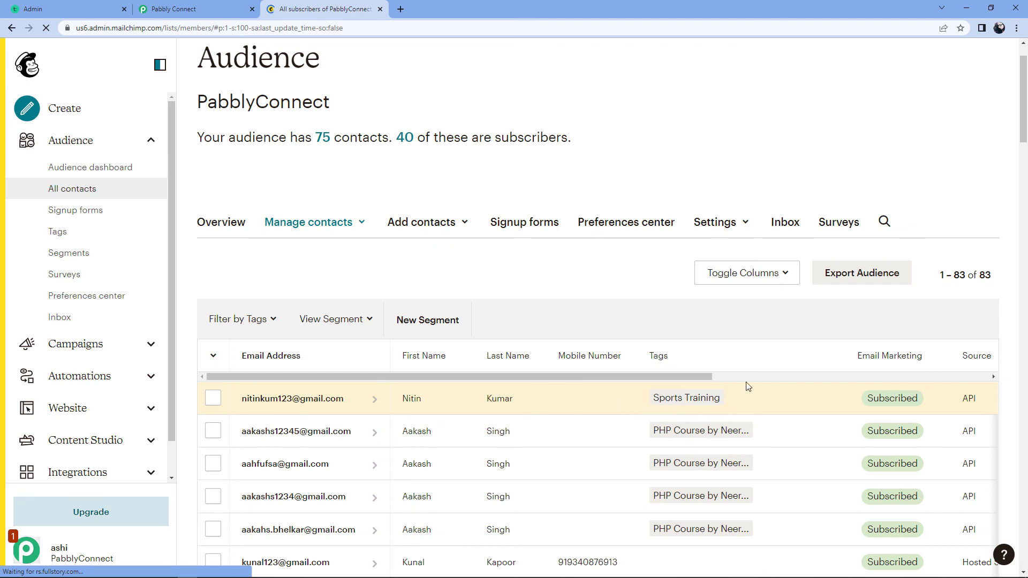
left_click(198, 7)
scroll(880, 195, "up", 5)
Collapse the MailChimp and Text Formatter steps and scroll back to the workflow's top
scroll(880, 196, "up", 6)
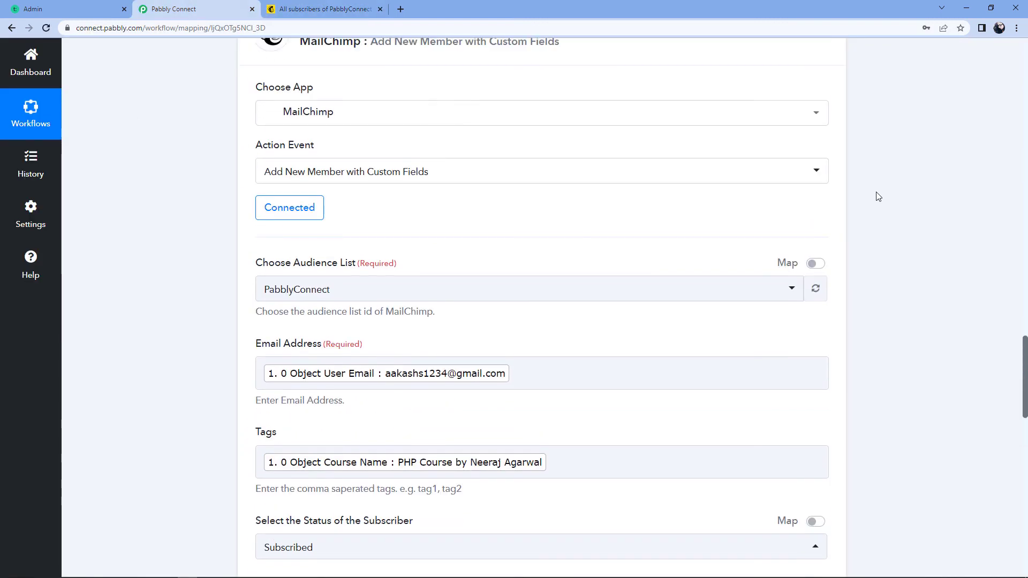
left_click(828, 195)
scroll(879, 193, "up", 13)
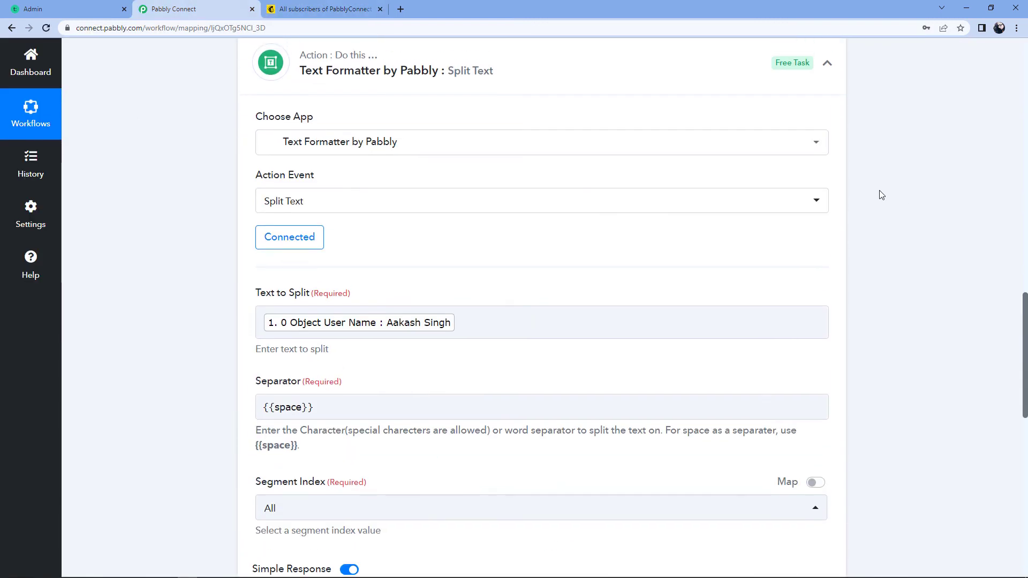
left_click(827, 271)
scroll(889, 231, "up", 5)
scroll(898, 218, "up", 10)
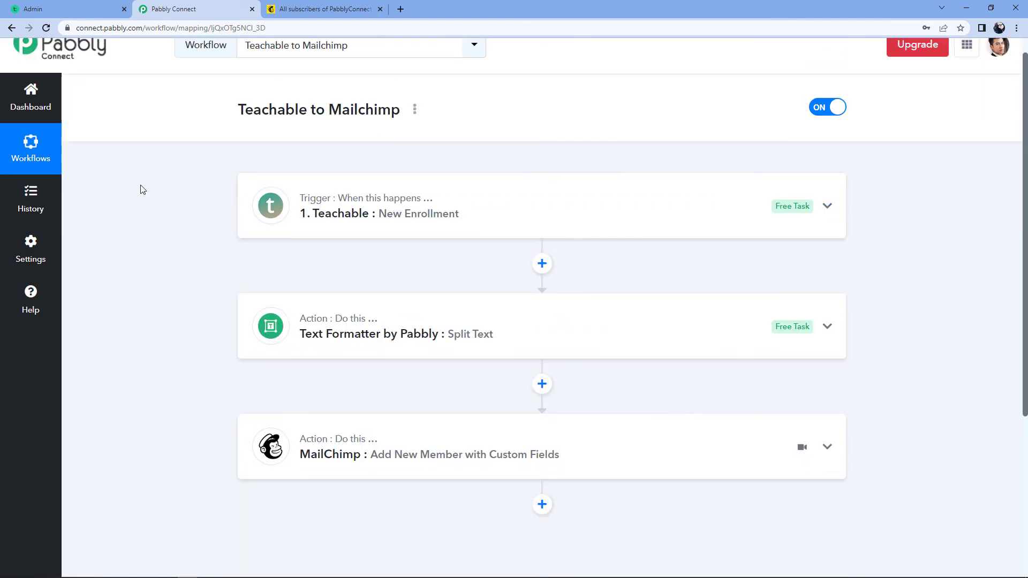
scroll(141, 186, "down", 1)
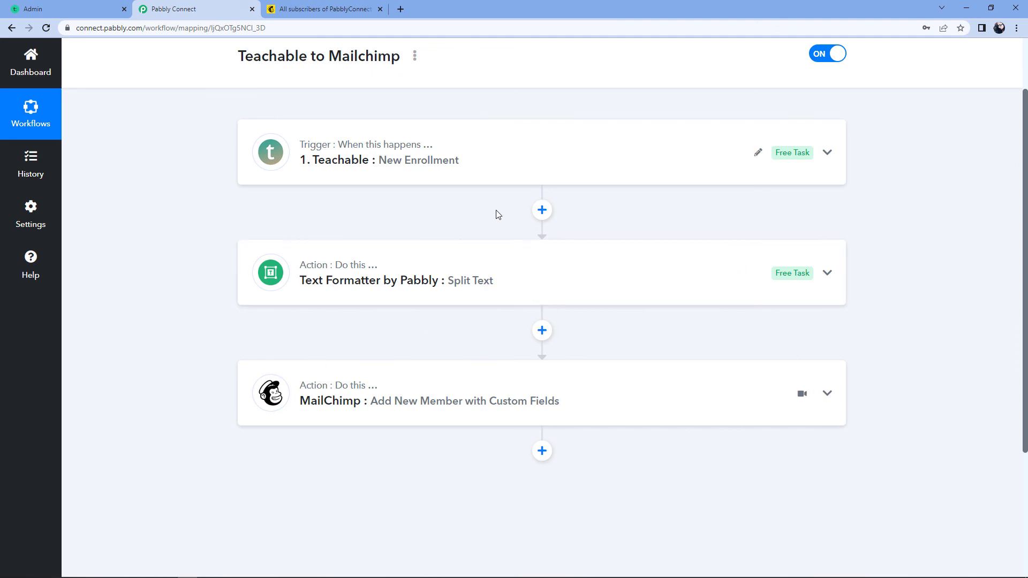
scroll(496, 217, "up", 2)
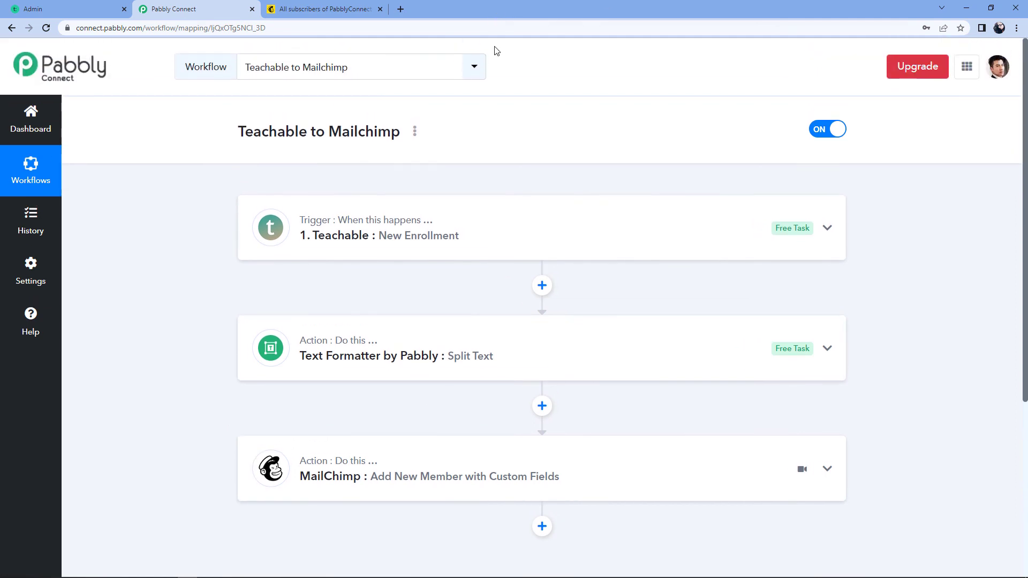